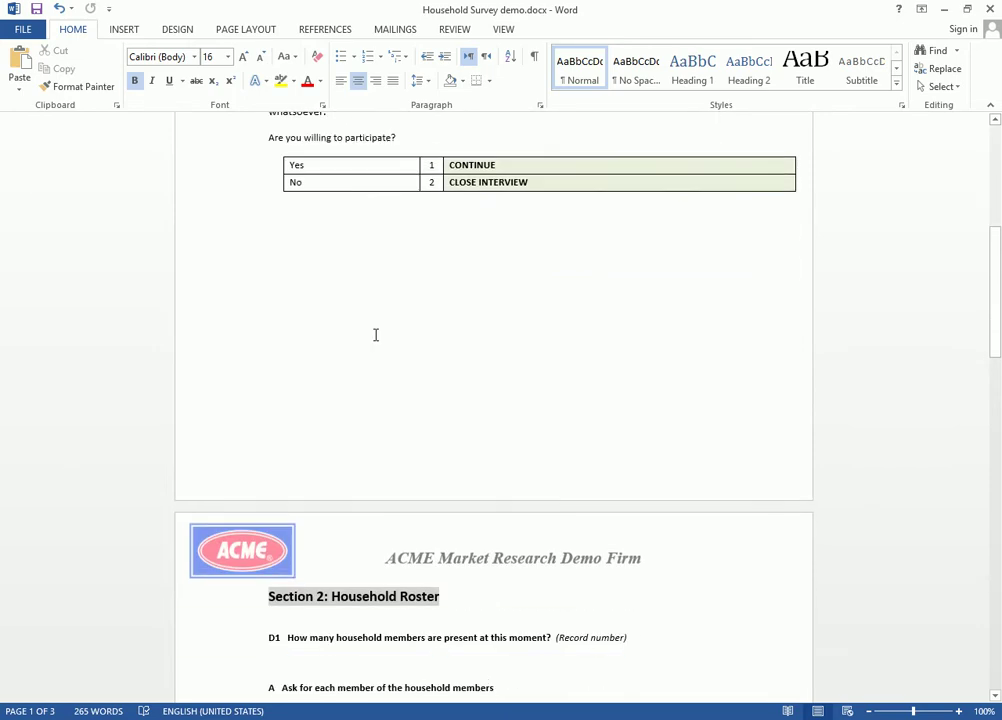
# Examine the Section 2 Household Roster questions, the A0 to A4 member table and question A5 in the survey document.
pyautogui.scroll(-1, 362, 312)
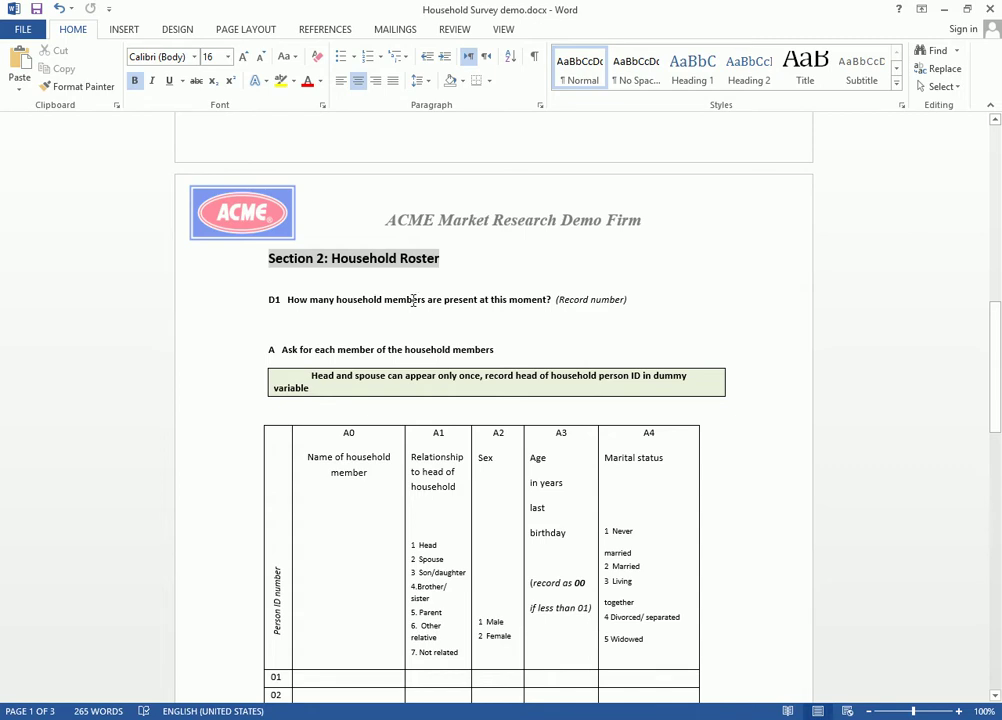
pyautogui.scroll(-3, 504, 306)
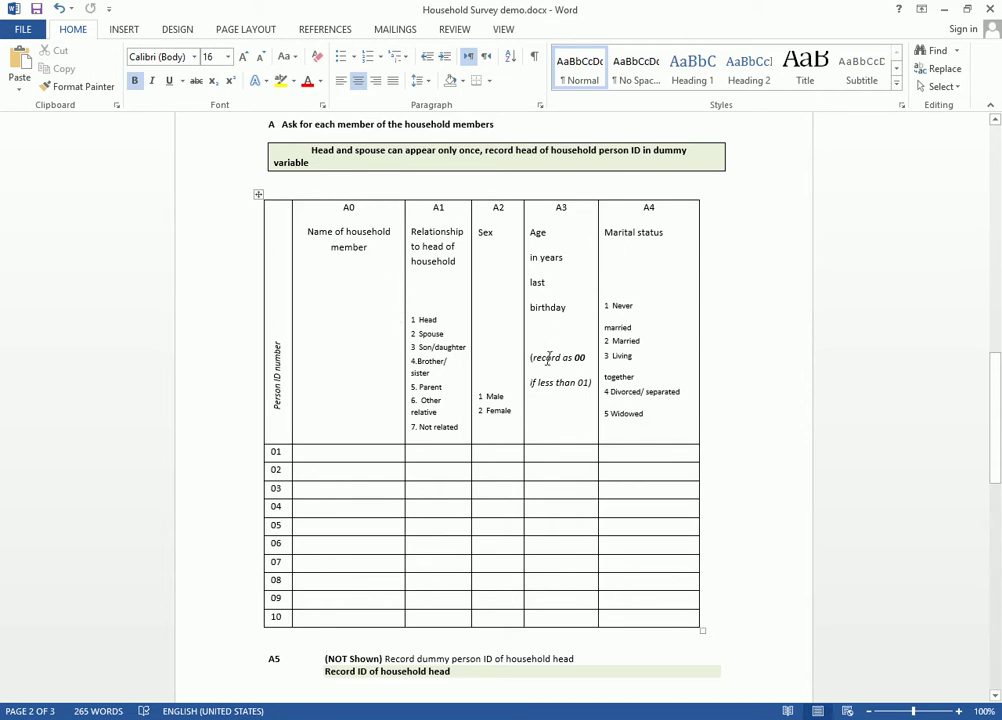
pyautogui.scroll(-1, 535, 378)
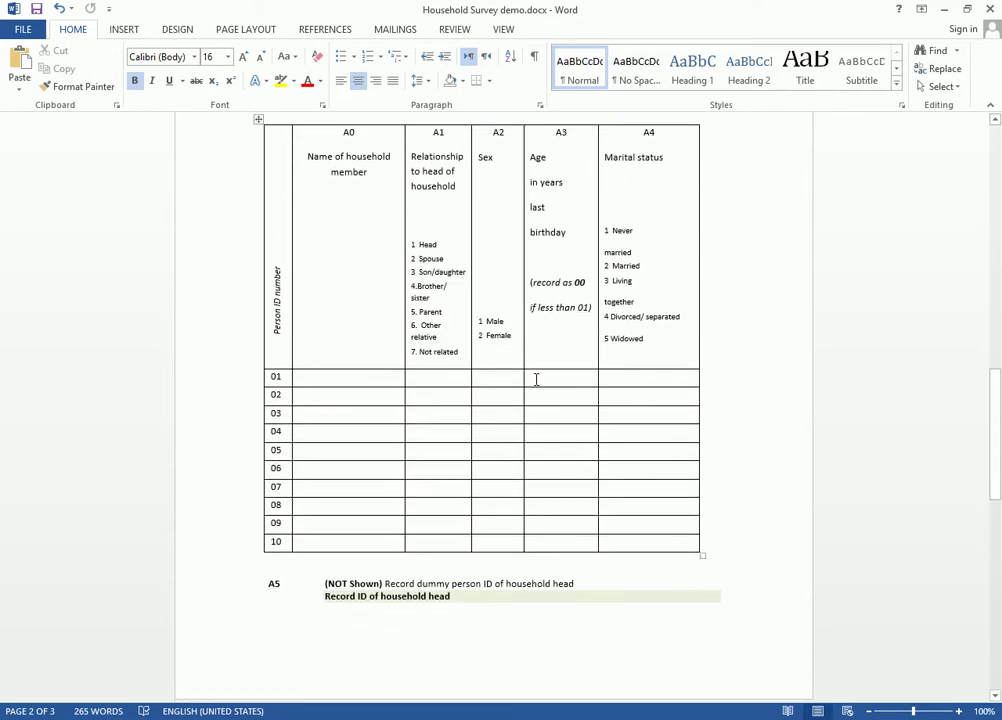
pyautogui.scroll(2, 536, 379)
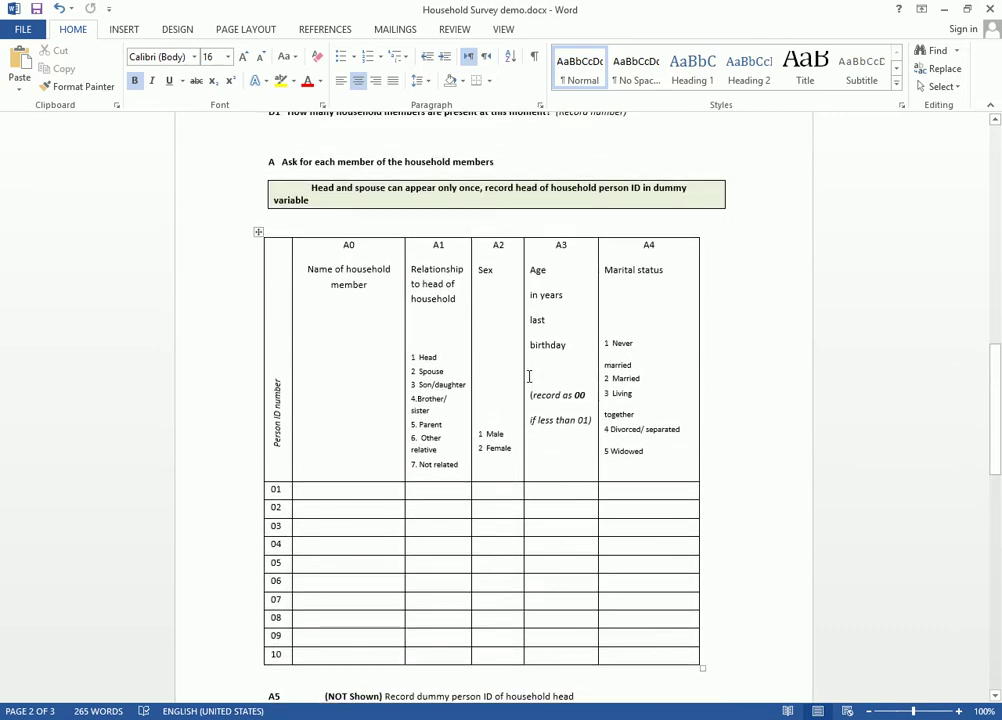
pyautogui.scroll(-1, 529, 376)
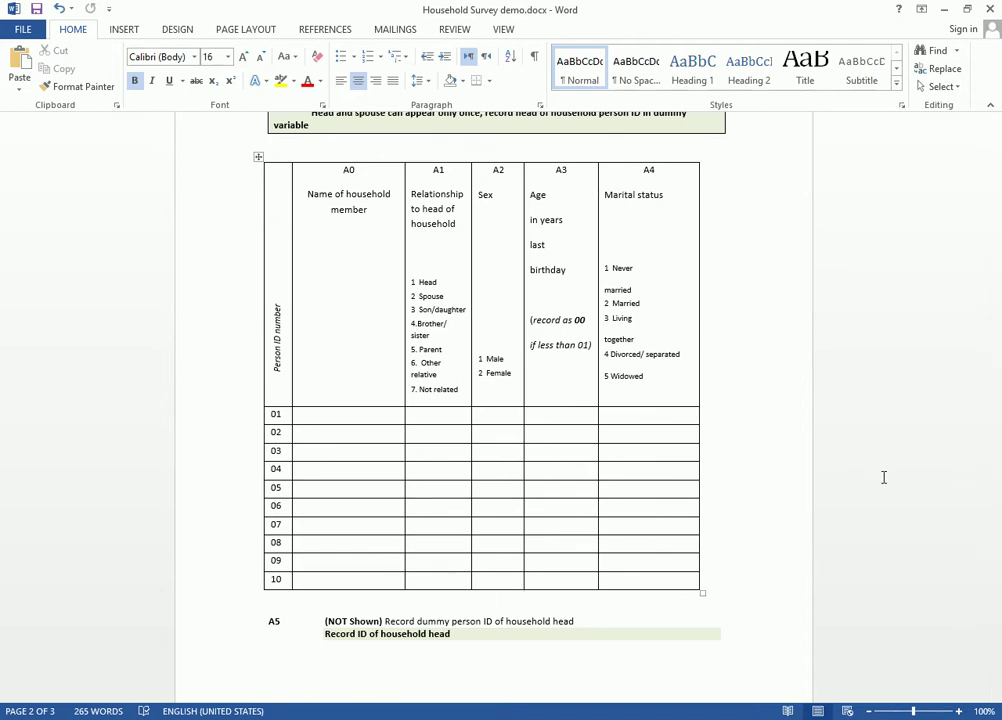
# Copy the "Household Roster" title from the Section 2 heading and switch to SurveyToGo Studio.
pyautogui.scroll(3, 490, 330)
pyautogui.moveTo(331, 224); pyautogui.dragTo(394, 228)
pyautogui.hotkey('ctrl', 'c')
pyautogui.hotkey('alt', 'Tab')
pyautogui.hotkey('alt', 'Tab')
pyautogui.hotkey('alt', 'Tab')
# Add a chapter containing a numeric question after the Introduction chapter and name the chapter "Household Roster".
pyautogui.rightClick(80, 240)
pyautogui.click(142, 27)
pyautogui.moveTo(166, 45)
pyautogui.click(304, 63)
pyautogui.click(105, 239)
pyautogui.click(206, 151)
pyautogui.moveTo(312, 184); pyautogui.dragTo(267, 182)
pyautogui.hotkey('ctrl', 'v')
# Set the variable name of the new numeric question to D1.
pyautogui.click(115, 254)
pyautogui.hotkey('alt', 'Tab')
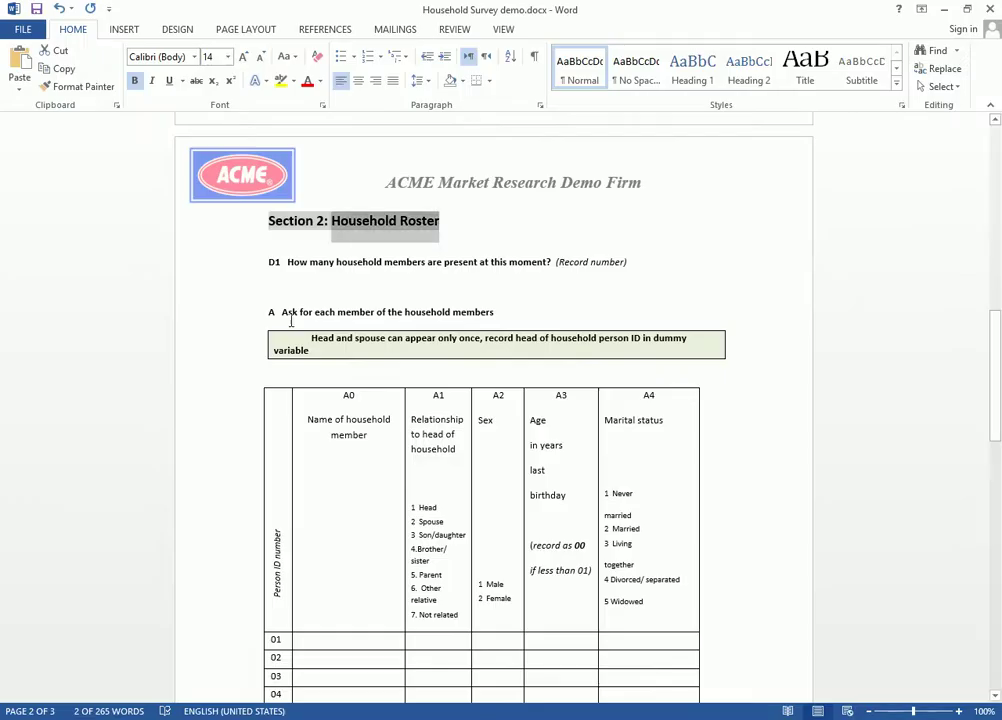
pyautogui.hotkey('alt', 'Tab')
pyautogui.click(310, 151)
pyautogui.click(316, 181)
pyautogui.write('D1')
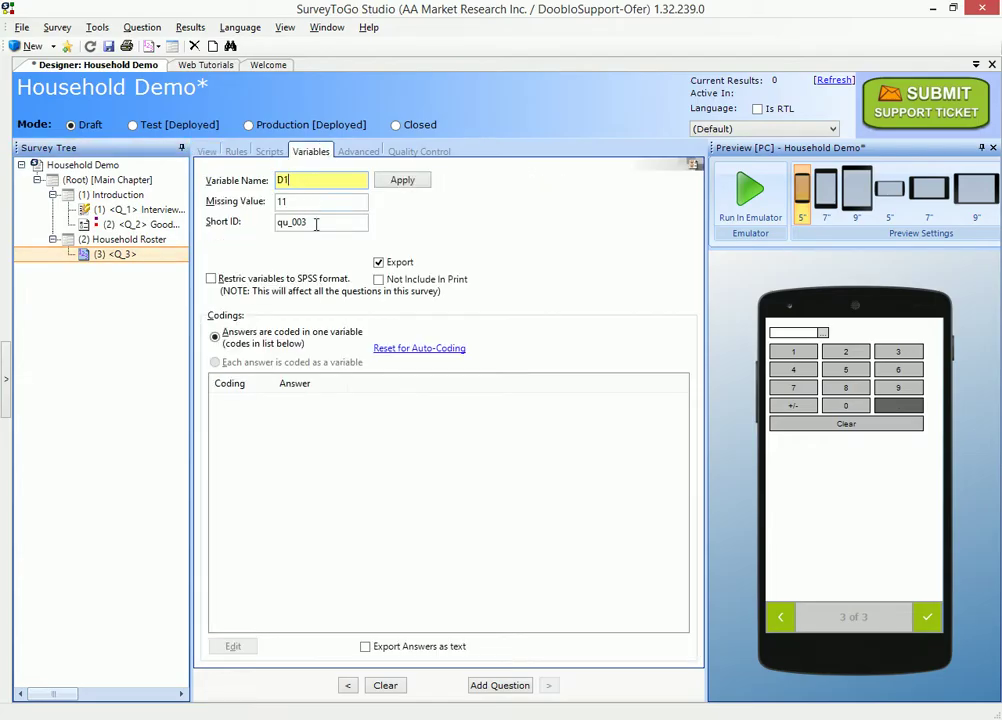
pyautogui.press('Return')
# Copy the "How many household members are present at this moment?" wording from the Word document into question D1's text.
pyautogui.hotkey('alt', 'Tab')
pyautogui.moveTo(626, 261); pyautogui.dragTo(287, 262)
pyautogui.hotkey('ctrl', 'c')
pyautogui.hotkey('alt', 'Tab')
pyautogui.click(206, 151)
pyautogui.click(277, 306)
pyautogui.hotkey('ctrl', 'v')
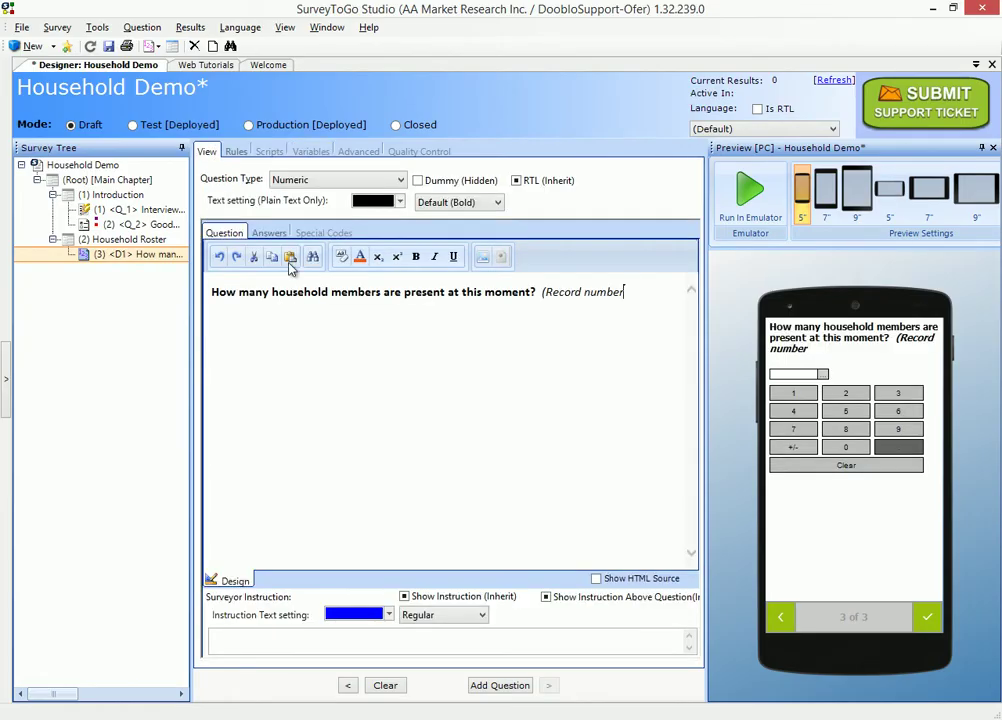
# Enter 10 in the numeric answer settings of question D1.
pyautogui.click(268, 232)
pyautogui.click(396, 282)
pyautogui.write('10')
# Add a sub-chapter named "Household Roster" inside the Household Roster chapter.
pyautogui.click(128, 240)
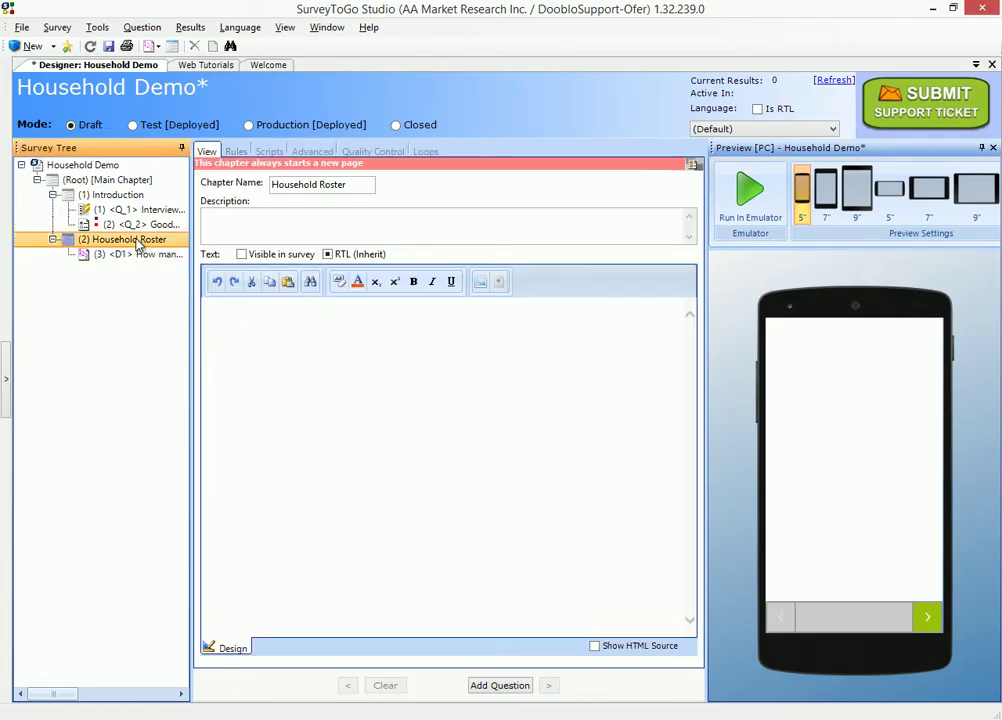
pyautogui.hotkey('ctrl', 'shift', 'c')
pyautogui.write('Household Roster')
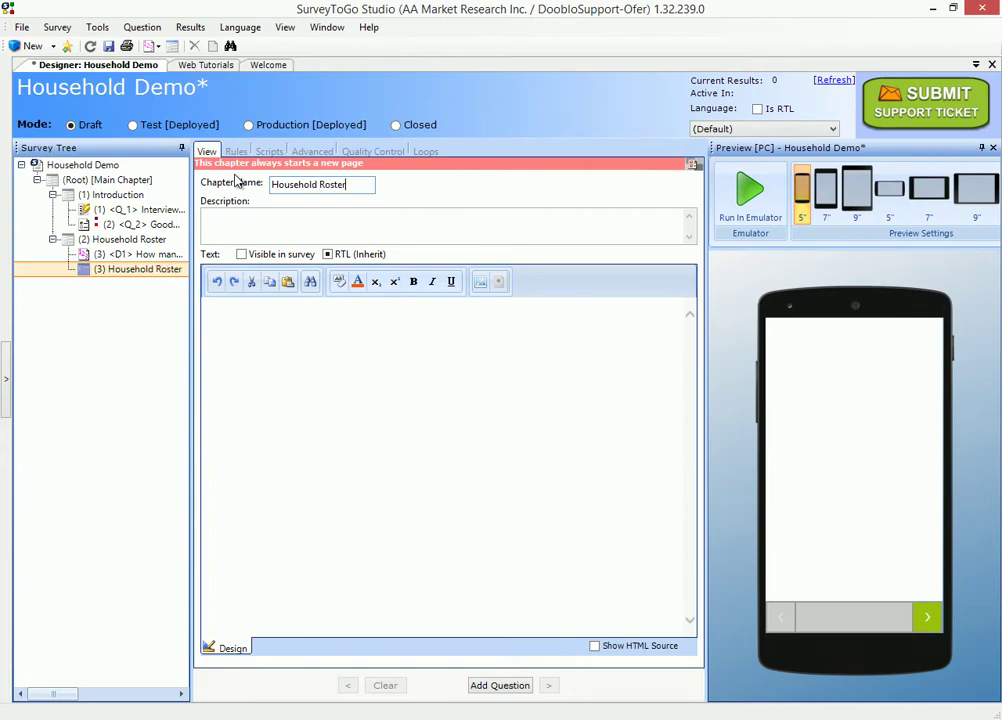
# Add a question to the Household Roster sub-chapter and set its variable name and short ID to A0.
pyautogui.click(500, 685)
pyautogui.hotkey('alt', 'Tab')
pyautogui.click(347, 396)
pyautogui.hotkey('alt', 'Tab')
pyautogui.click(310, 151)
pyautogui.doubleClick(320, 180)
pyautogui.write('A0')
pyautogui.hotkey('alt', 'Tab')
pyautogui.hotkey('alt', 'Tab')
pyautogui.tripleClick(320, 221)
pyautogui.write('A0')
# Enter "Name of household member" as question A0's text and make it an open-ended question with a single-line text box.
pyautogui.click(206, 151)
pyautogui.hotkey('ctrl', 'v')
pyautogui.click(337, 179)
pyautogui.click(313, 217)
pyautogui.click(268, 232)
pyautogui.click(324, 271)
pyautogui.click(300, 245)
# Add a single-choice question after A0 and set its variable name and short ID to A1.
pyautogui.hotkey('alt', 'Tab')
pyautogui.moveTo(410, 420); pyautogui.dragTo(457, 450)
pyautogui.hotkey('alt', 'Tab')
pyautogui.click(141, 27)
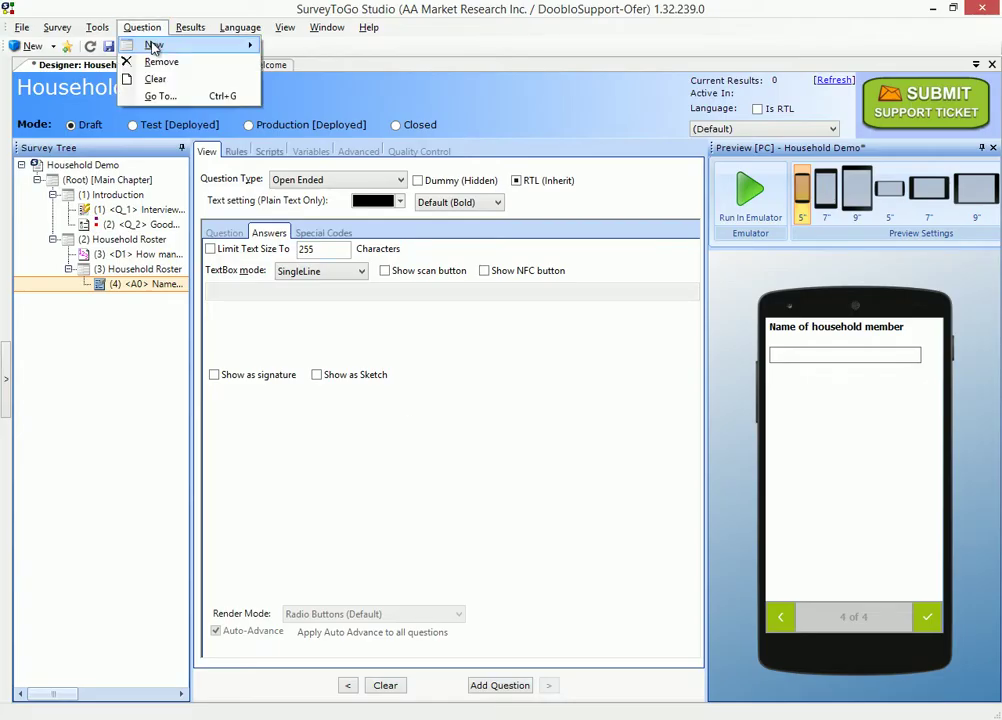
pyautogui.click(148, 43)
pyautogui.click(310, 151)
pyautogui.doubleClick(320, 180)
pyautogui.hotkey('ctrl', 'v')
pyautogui.tripleClick(320, 221)
pyautogui.hotkey('ctrl', 'v')
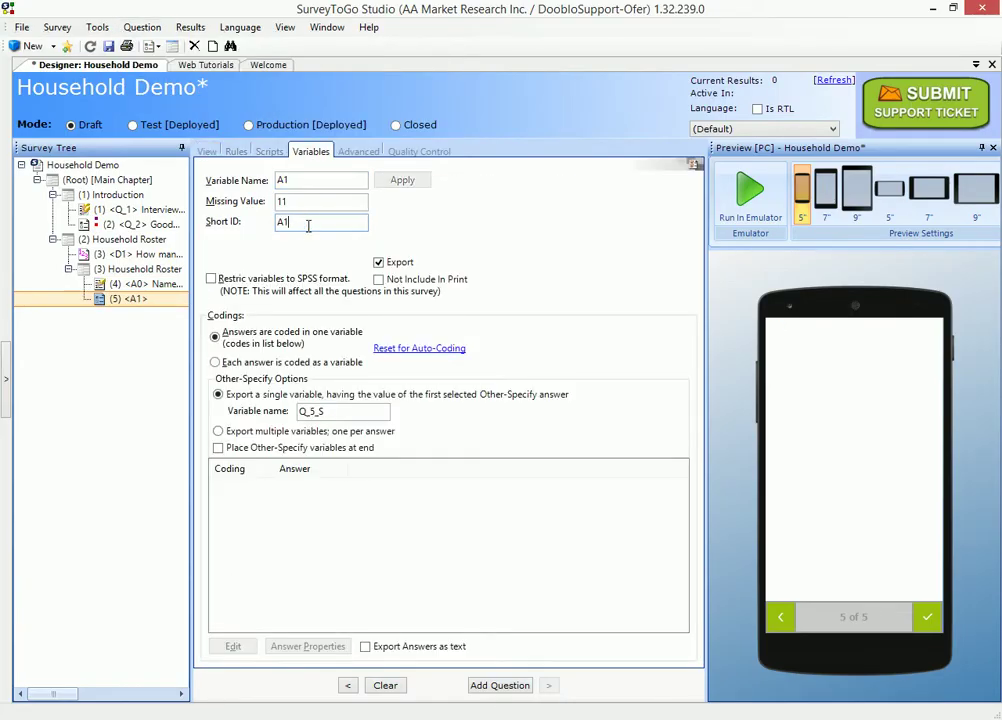
# Copy "Relationship to head of household" from the document's roster table into question A1's text.
pyautogui.hotkey('alt', 'Tab')
pyautogui.moveTo(410, 418); pyautogui.dragTo(458, 452)
pyautogui.hotkey('alt', 'Tab')
# Bulk-add the relationship answers from Head to Not related, copied from the document's A1 column, to question A1.
pyautogui.hotkey('alt', 'Tab')
pyautogui.moveTo(419, 507); pyautogui.dragTo(446, 615)
pyautogui.hotkey('ctrl', 'c')
pyautogui.hotkey('alt', 'Tab')
pyautogui.click(271, 230)
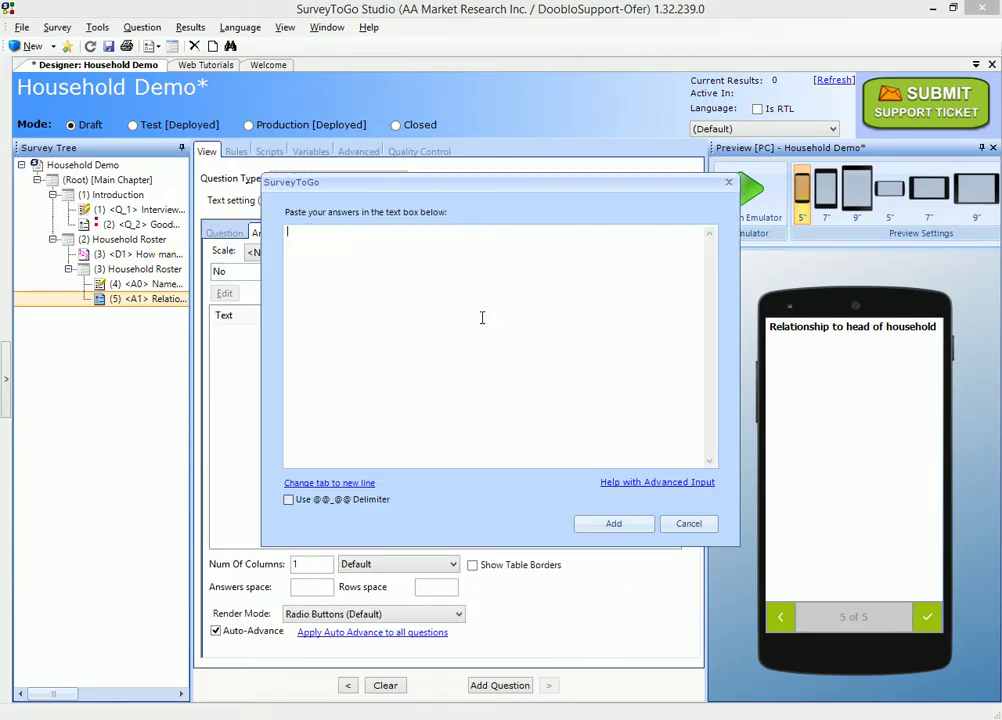
pyautogui.hotkey('ctrl', 'v')
pyautogui.click(613, 523)
# Add another single-choice question and set its variable name and short ID to A2.
pyautogui.hotkey('alt', 'Tab')
pyautogui.click(497, 396)
pyautogui.hotkey('alt', 'Tab')
pyautogui.click(480, 688)
pyautogui.click(310, 151)
pyautogui.doubleClick(320, 180)
pyautogui.write('A2')
pyautogui.tripleClick(313, 222)
pyautogui.write('A2')
# Copy "Sex" from the document's roster table into question A2's text.
pyautogui.hotkey('alt', 'Tab')
pyautogui.doubleClick(485, 420)
pyautogui.hotkey('ctrl', 'c')
pyautogui.hotkey('alt', 'Tab')
pyautogui.click(206, 151)
pyautogui.click(391, 329)
pyautogui.hotkey('ctrl', 'v')
# Bulk-add the answers "1 Male" and "2 Female" from the document to question A2.
pyautogui.hotkey('alt', 'Tab')
pyautogui.moveTo(479, 582); pyautogui.dragTo(512, 601)
pyautogui.hotkey('ctrl', 'c')
pyautogui.hotkey('alt', 'Tab')
pyautogui.hotkey('ctrl', 'v')
pyautogui.click(600, 523)
# Add a numeric question after A2 with the variable name A3.
pyautogui.hotkey('alt', 'Tab')
pyautogui.hotkey('alt', 'Tab')
pyautogui.click(141, 27)
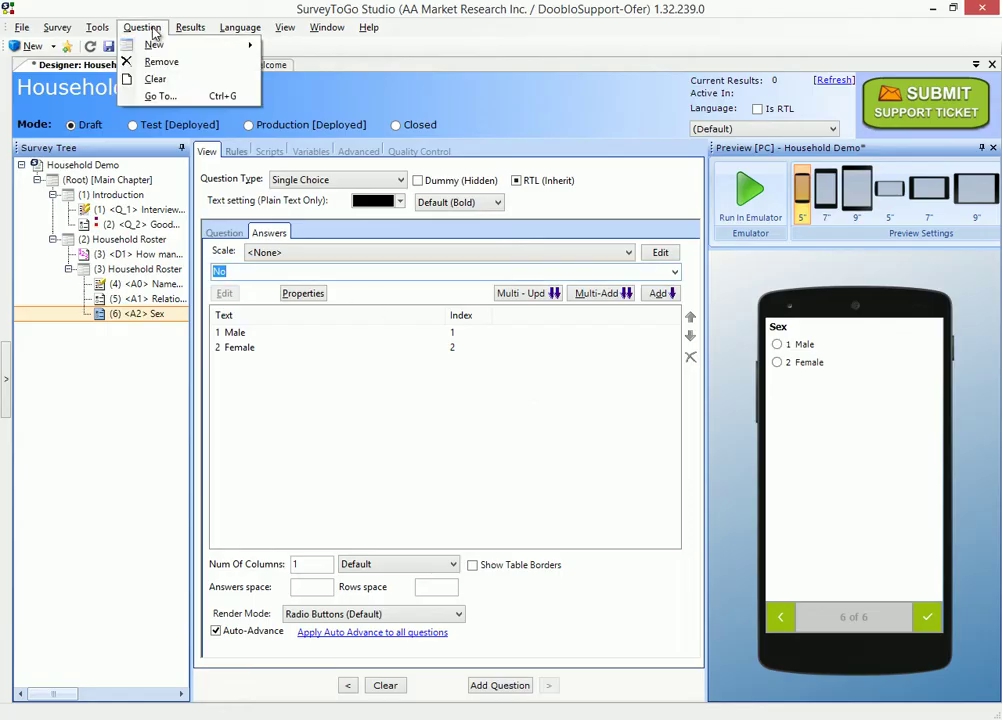
pyautogui.click(150, 43)
pyautogui.write('A3')
pyautogui.click(305, 151)
pyautogui.click(206, 151)
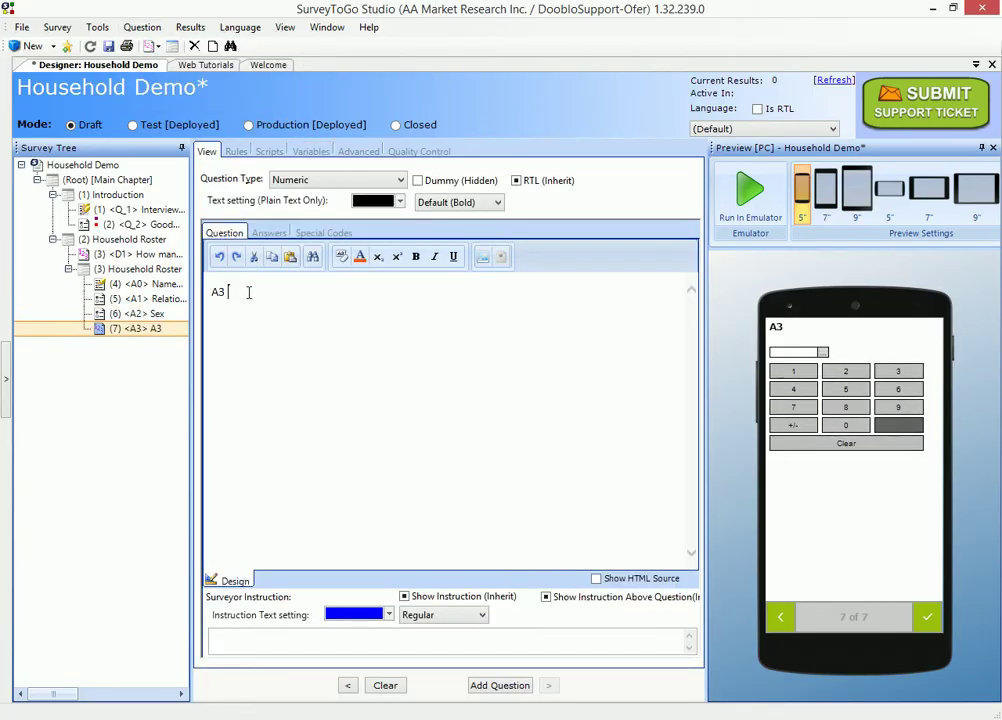
# Replace question A3's text with "Age in years last birthday" from the document's roster table.
pyautogui.hotkey('alt', 'Tab')
pyautogui.moveTo(552, 440); pyautogui.dragTo(566, 496)
pyautogui.hotkey('ctrl', 'c')
pyautogui.hotkey('alt', 'Tab')
pyautogui.hotkey('ctrl', 'a')
pyautogui.hotkey('ctrl', 'v')
# Copy "(record as 00 if less than 01)" from the document into question A3's surveyor instruction on a single line.
pyautogui.hotkey('alt', 'Tab')
pyautogui.moveTo(594, 574); pyautogui.dragTo(530, 546)
pyautogui.hotkey('ctrl', 'c')
pyautogui.hotkey('alt', 'Tab')
pyautogui.click(329, 644)
pyautogui.hotkey('ctrl', 'v')
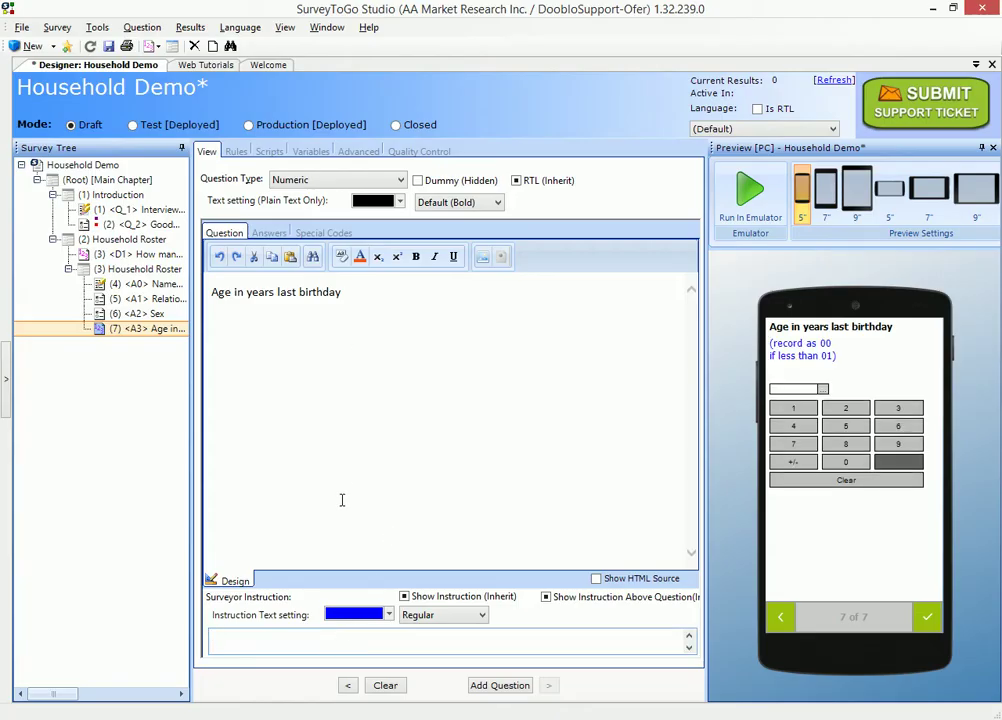
pyautogui.hotkey('alt', 'Tab')
pyautogui.hotkey('alt', 'Tab')
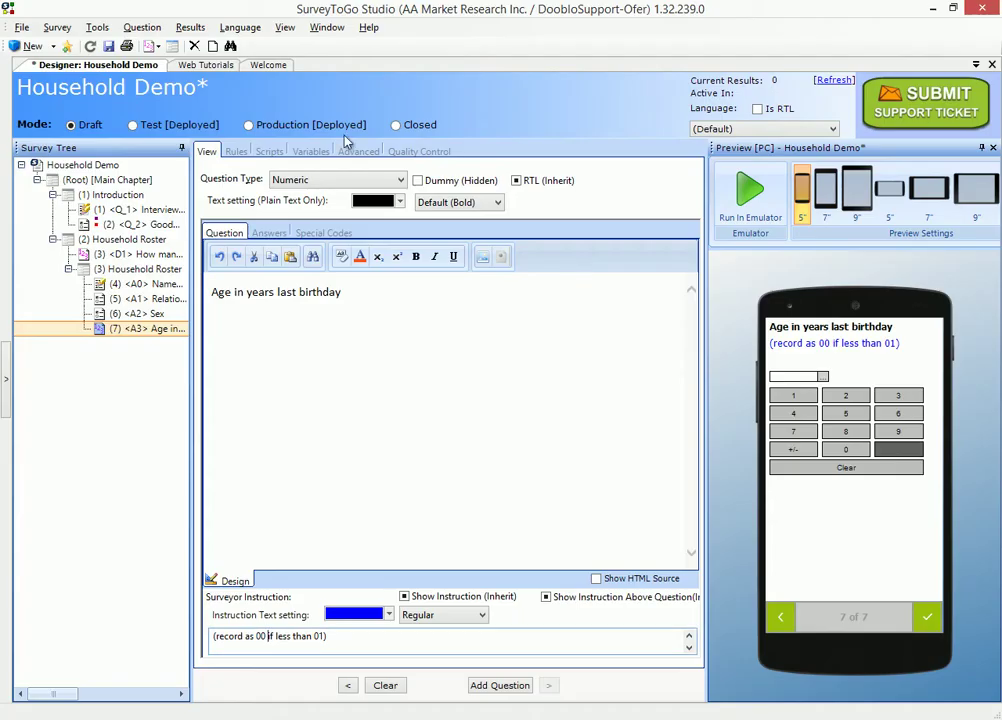
# Add a single-choice question after A3 with the variable name A4.
pyautogui.click(141, 27)
pyautogui.moveTo(258, 52)
pyautogui.click(300, 46)
pyautogui.write('A4')
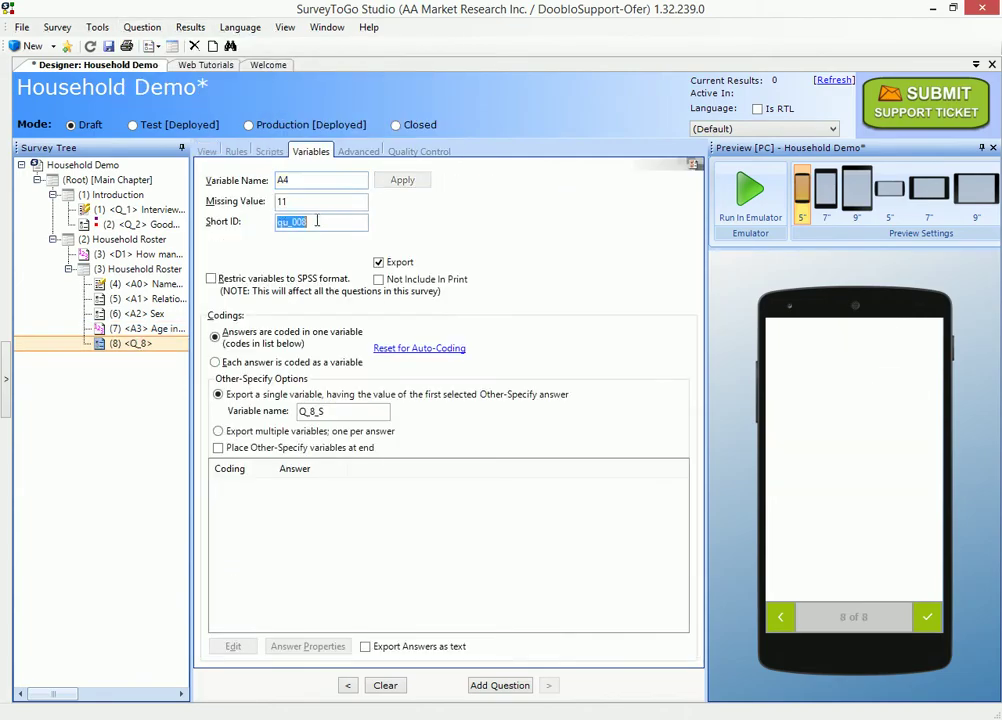
# Copy "Marital status" from the document's roster table into question A4's text.
pyautogui.hotkey('alt', 'Tab')
pyautogui.hotkey('ctrl', 'c')
pyautogui.hotkey('alt', 'Tab')
pyautogui.hotkey('ctrl', 'v')
# Bulk-add the answers Never married, Married, Living together, Divorced/ separated and Widowed from the document to question A4.
pyautogui.click(284, 240)
pyautogui.hotkey('alt', 'Tab')
pyautogui.moveTo(644, 490); pyautogui.dragTo(607, 383)
pyautogui.hotkey('alt', 'Tab')
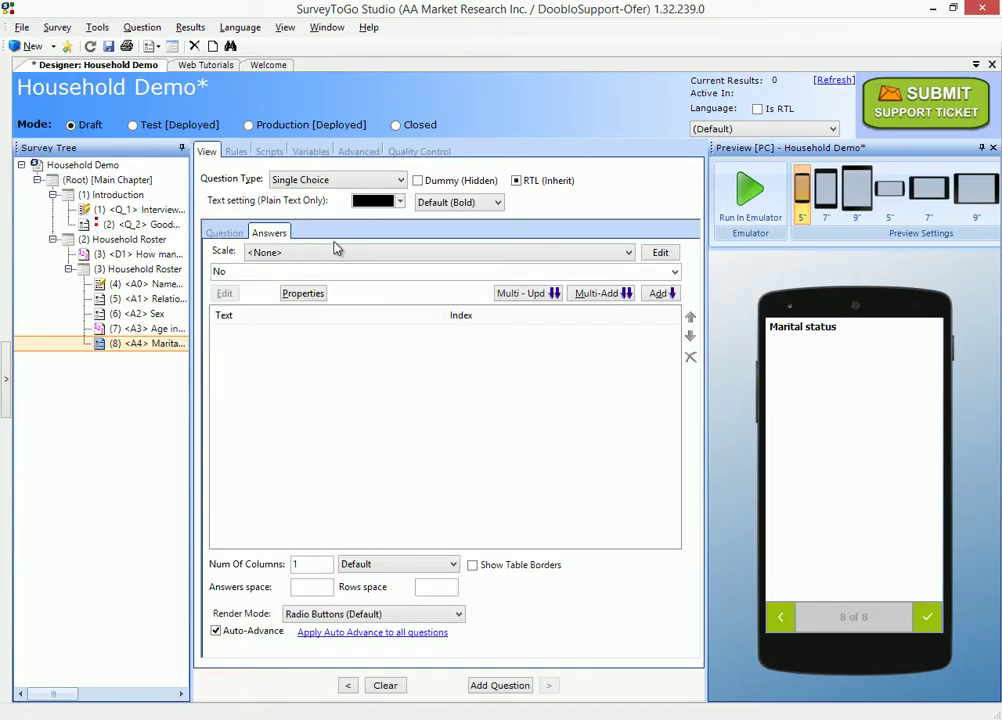
pyautogui.hotkey('alt', 'Tab')
pyautogui.hotkey('alt', 'Tab')
pyautogui.hotkey('ctrl', 'v')
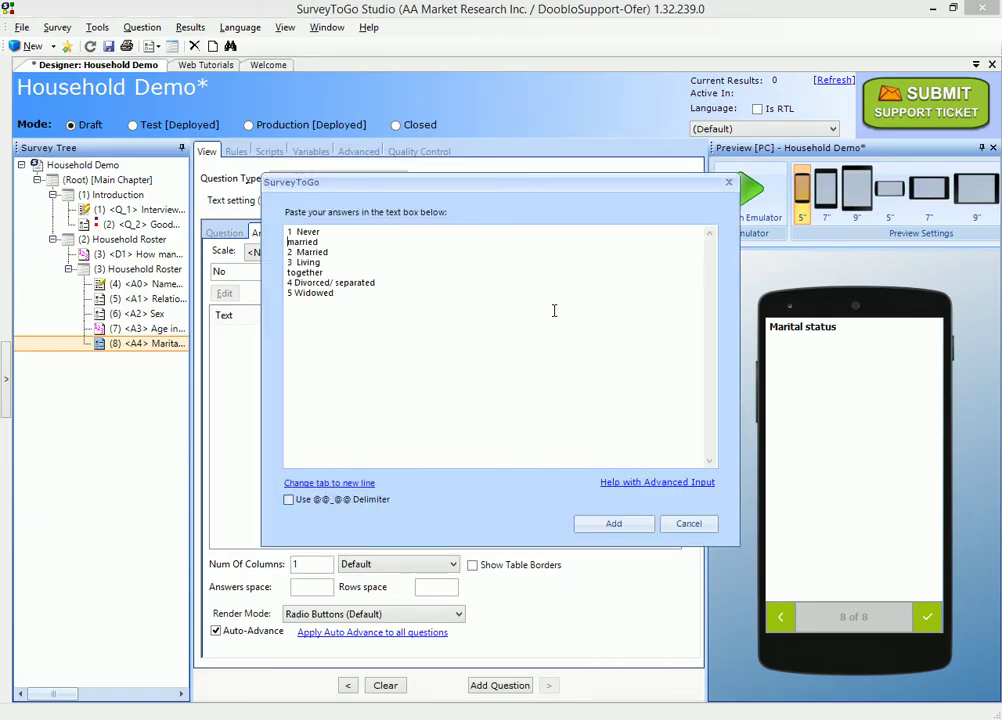
pyautogui.click(614, 523)
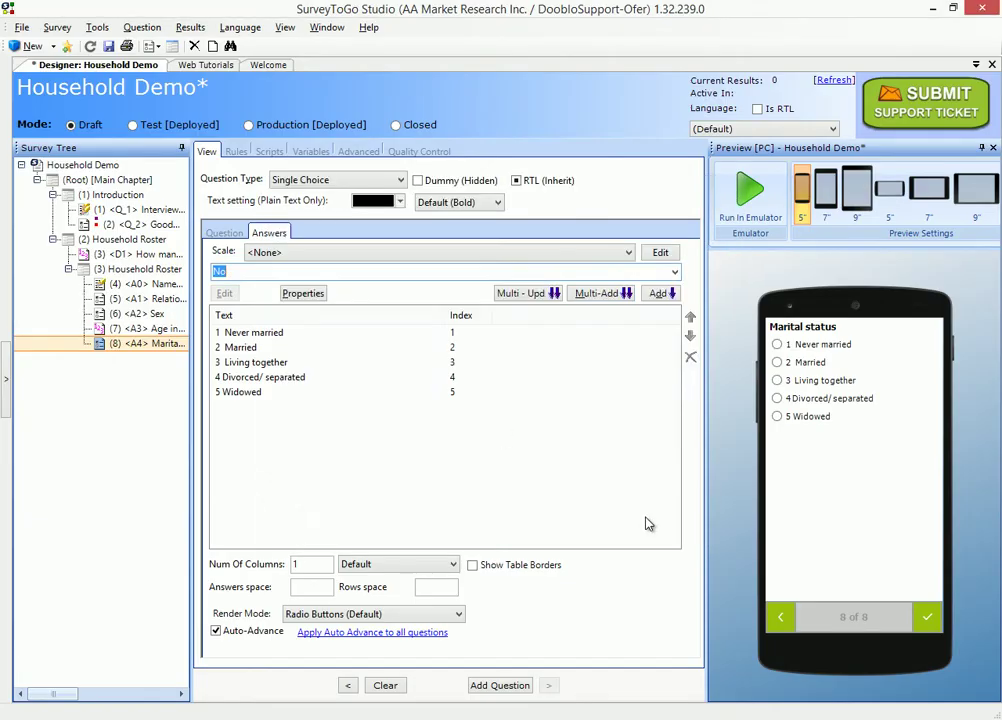
# Add a chapter named "Household Head Questions" after the Household Roster sub-chapter.
pyautogui.hotkey('alt', 'Tab')
pyautogui.doubleClick(276, 472)
pyautogui.hotkey('alt', 'Tab')
pyautogui.press('Insert')
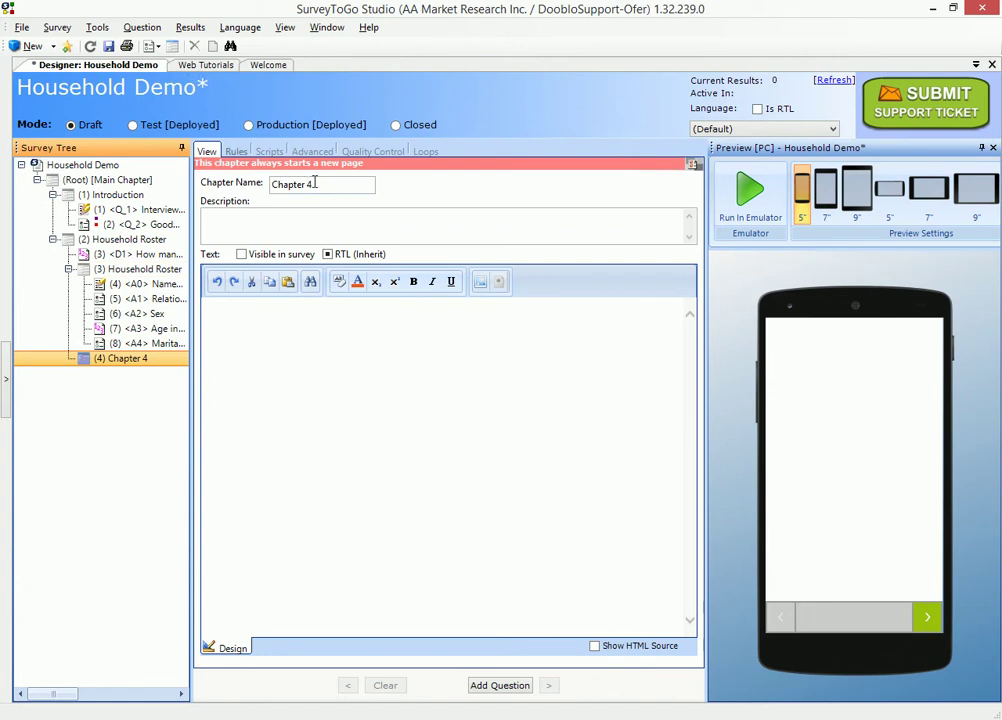
pyautogui.write('Household Head Questions')
# Add a question to the Household Head Questions chapter, choose its question type, and set its variable name and short ID to A5.
pyautogui.click(311, 152)
pyautogui.click(141, 27)
pyautogui.click(206, 45)
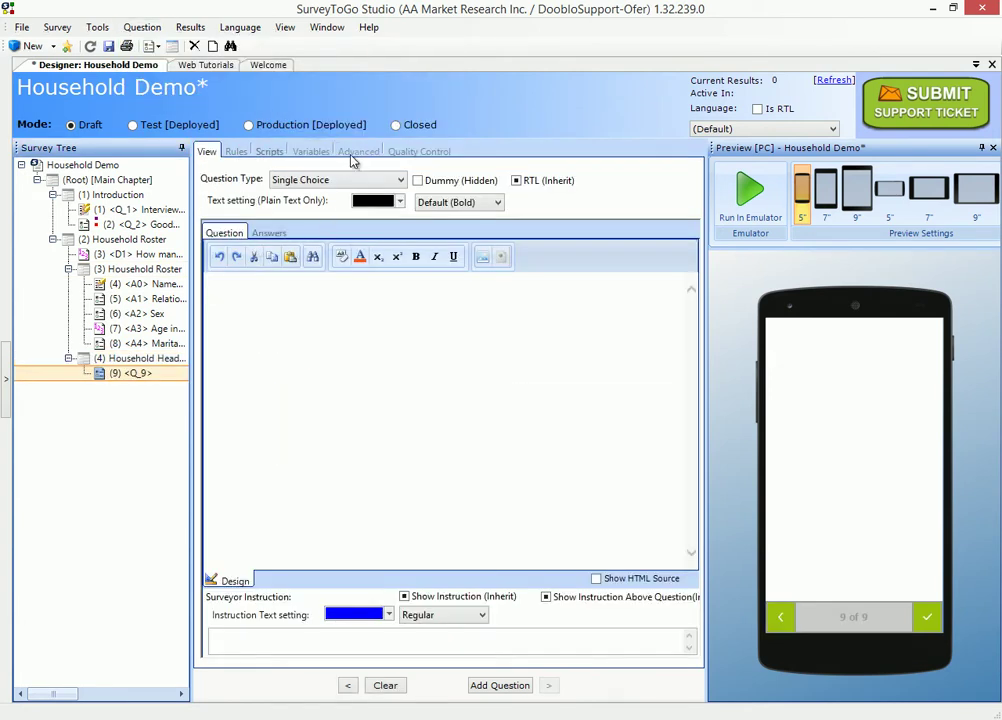
pyautogui.click(376, 181)
pyautogui.click(290, 207)
pyautogui.click(311, 151)
pyautogui.doubleClick(320, 180)
pyautogui.write('A5')
pyautogui.tripleClick(329, 221)
pyautogui.write('A5')
# Copy "(NOT Shown) Record dummy person ID of household head" from the Word questionnaire into question A5's text.
pyautogui.hotkey('alt', 'Tab')
pyautogui.moveTo(324, 472); pyautogui.dragTo(577, 472)
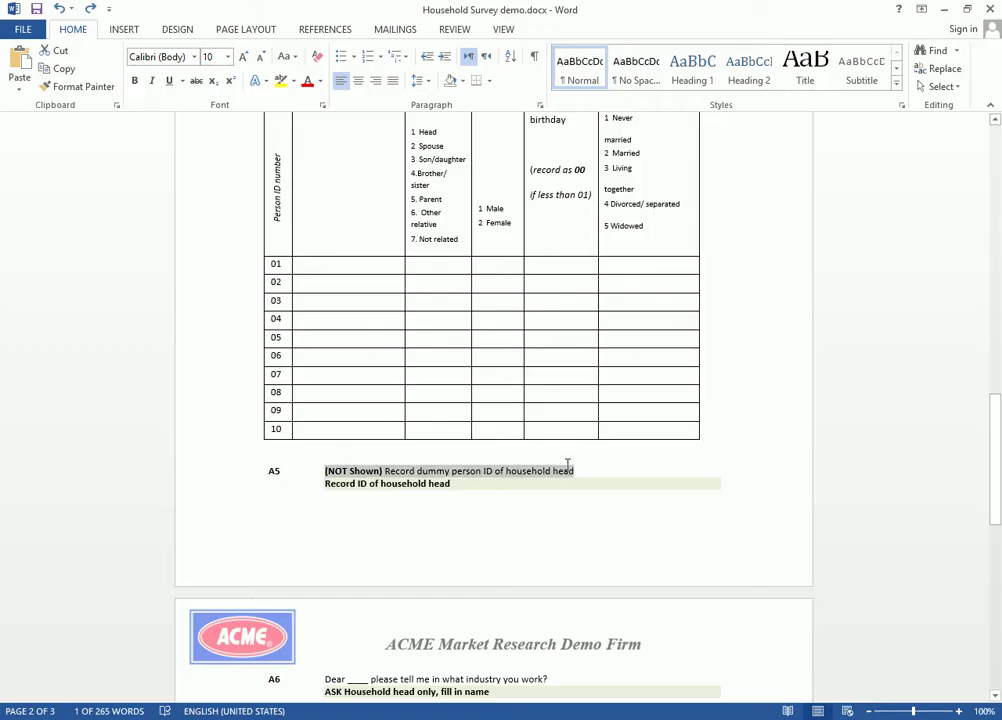
pyautogui.hotkey('ctrl', 'c')
pyautogui.hotkey('alt', 'Tab')
pyautogui.click(206, 151)
pyautogui.hotkey('ctrl', 'v')
# Add another question to the Household Head Questions chapter and set its variable name and short ID to A6.
pyautogui.hotkey('alt', 'Tab')
pyautogui.scroll(-5, 340, 335)
pyautogui.doubleClick(275, 378)
pyautogui.hotkey('alt', 'Tab')
pyautogui.press('Insert')
pyautogui.click(311, 151)
pyautogui.doubleClick(320, 180)
pyautogui.write('A6')
pyautogui.tripleClick(329, 221)
pyautogui.write('A6')
# Copy "Dear ____ please tell me in what industry you work?" from the questionnaire into question A6's text.
pyautogui.hotkey('alt', 'Tab')
pyautogui.moveTo(550, 378); pyautogui.dragTo(385, 487)
pyautogui.hotkey('ctrl', 'c')
pyautogui.hotkey('alt', 'Tab')
pyautogui.click(206, 151)
# Bulk-add the answers Advertising, Market research, Marketing, Media, Car Industry and None of the above from the document to question A6.
pyautogui.hotkey('alt', 'Tab')
pyautogui.hotkey('ctrl', 'c')
pyautogui.hotkey('alt', 'Tab')
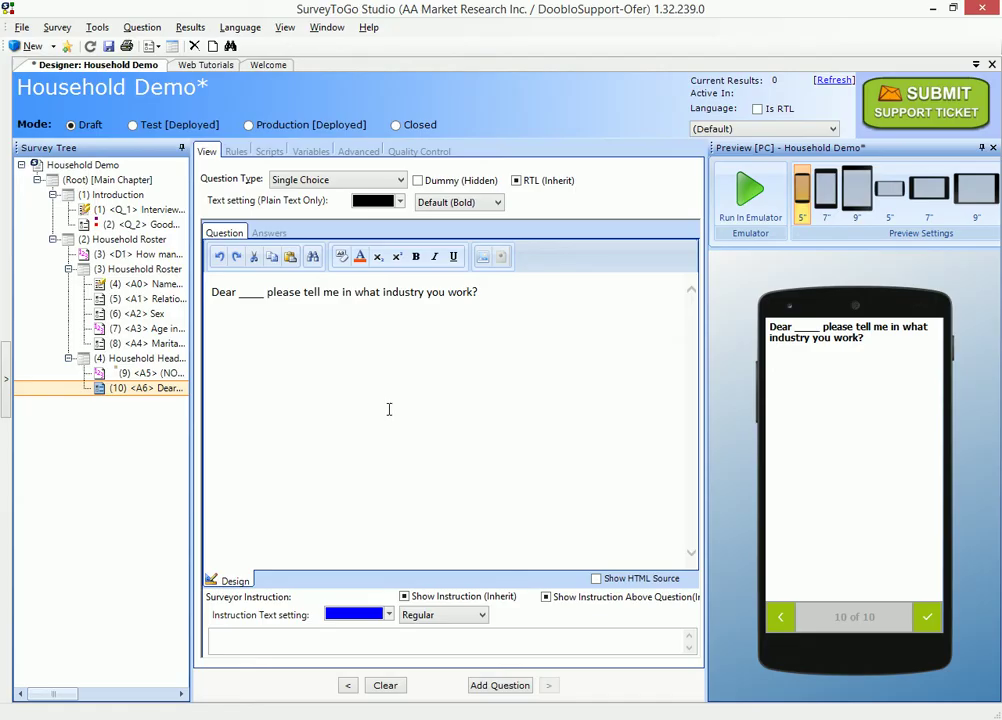
pyautogui.click(269, 232)
pyautogui.click(596, 293)
pyautogui.hotkey('ctrl', 'v')
pyautogui.click(611, 523)
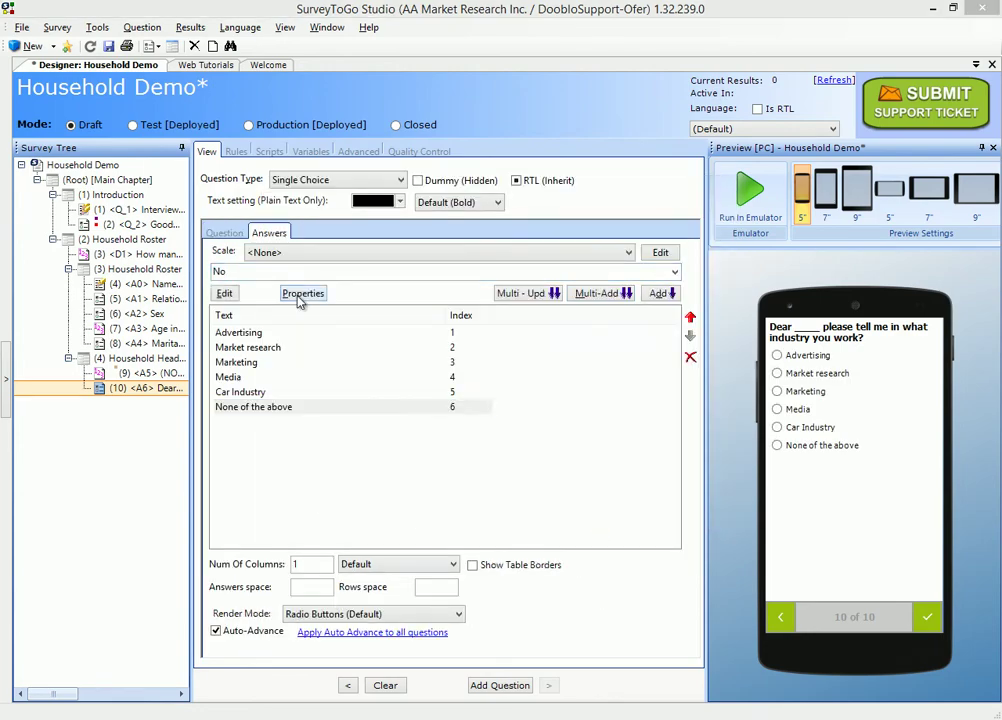
pyautogui.click(302, 293)
pyautogui.click(641, 489)
# Review the questionnaire's household member count question and check the numeric limits of question D1 in the survey.
pyautogui.hotkey('alt', 'Tab')
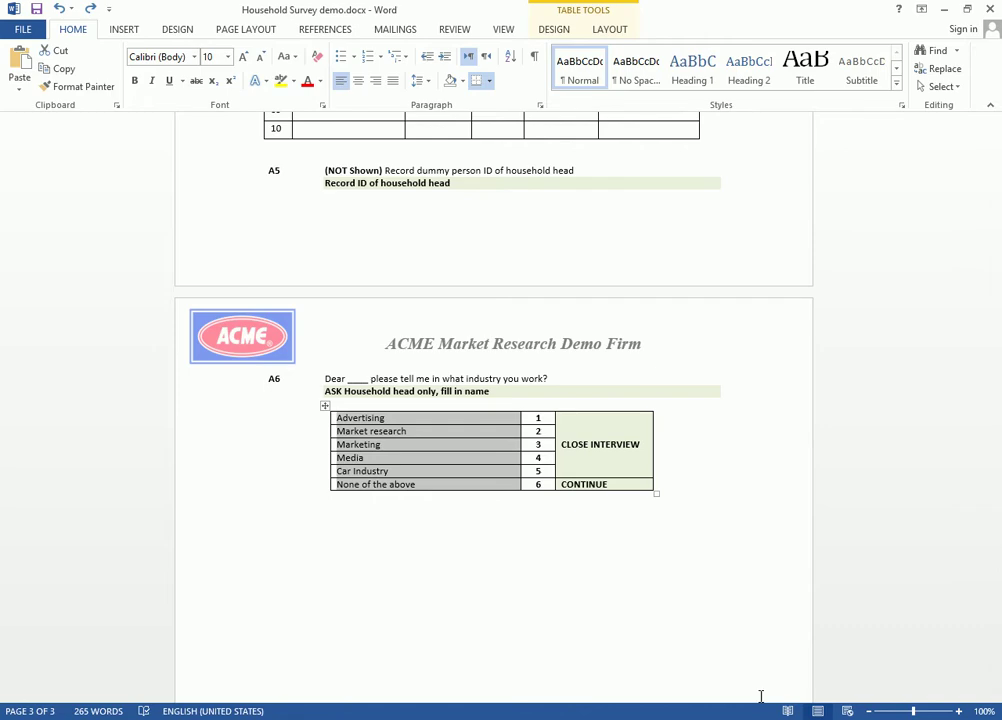
pyautogui.scroll(8, 573, 555)
pyautogui.scroll(2, 573, 556)
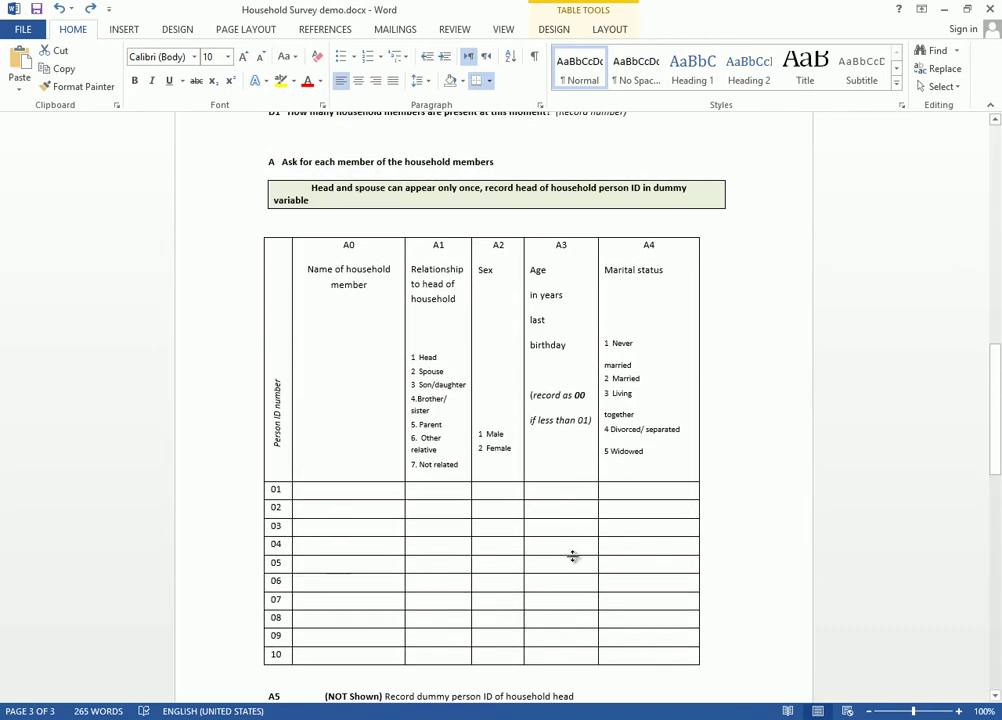
pyautogui.scroll(5, 573, 556)
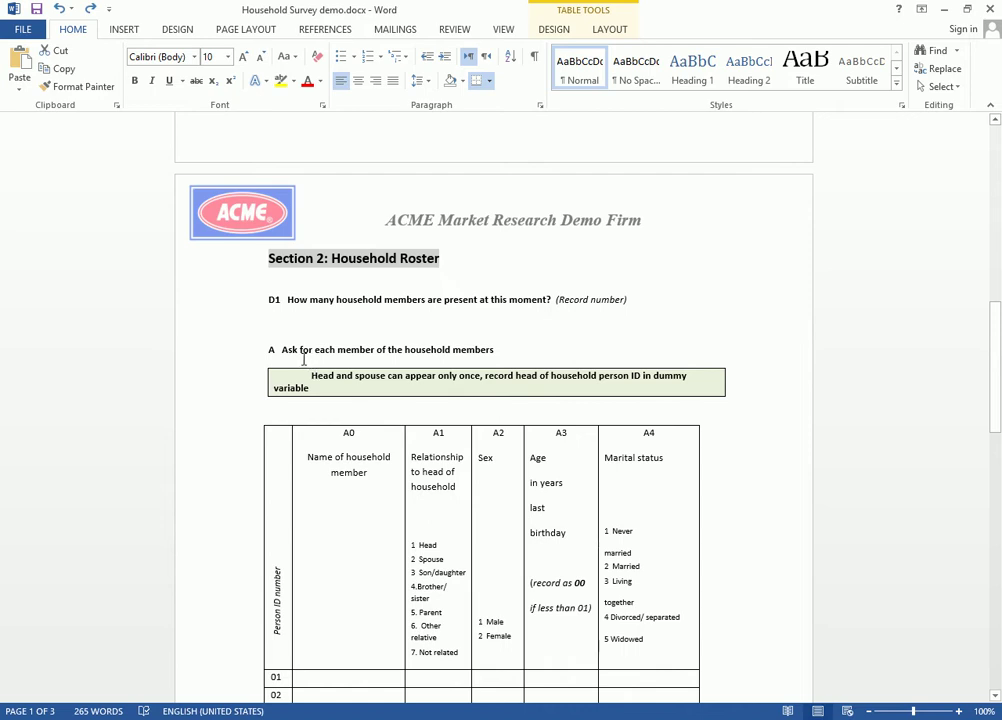
pyautogui.moveTo(269, 300); pyautogui.dragTo(333, 302)
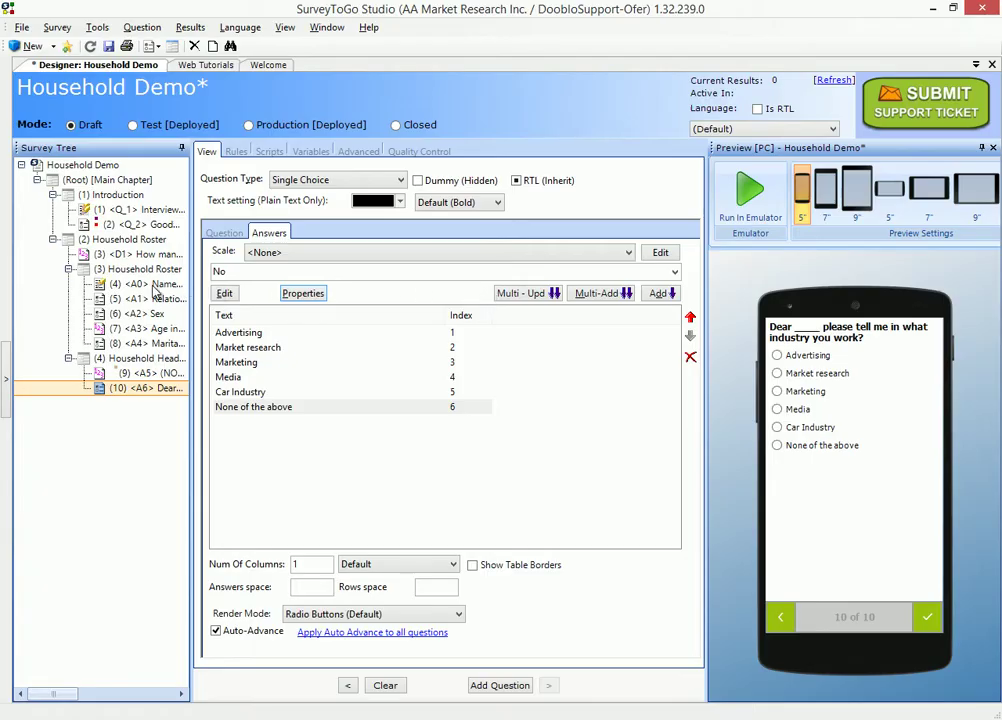
pyautogui.click(124, 242)
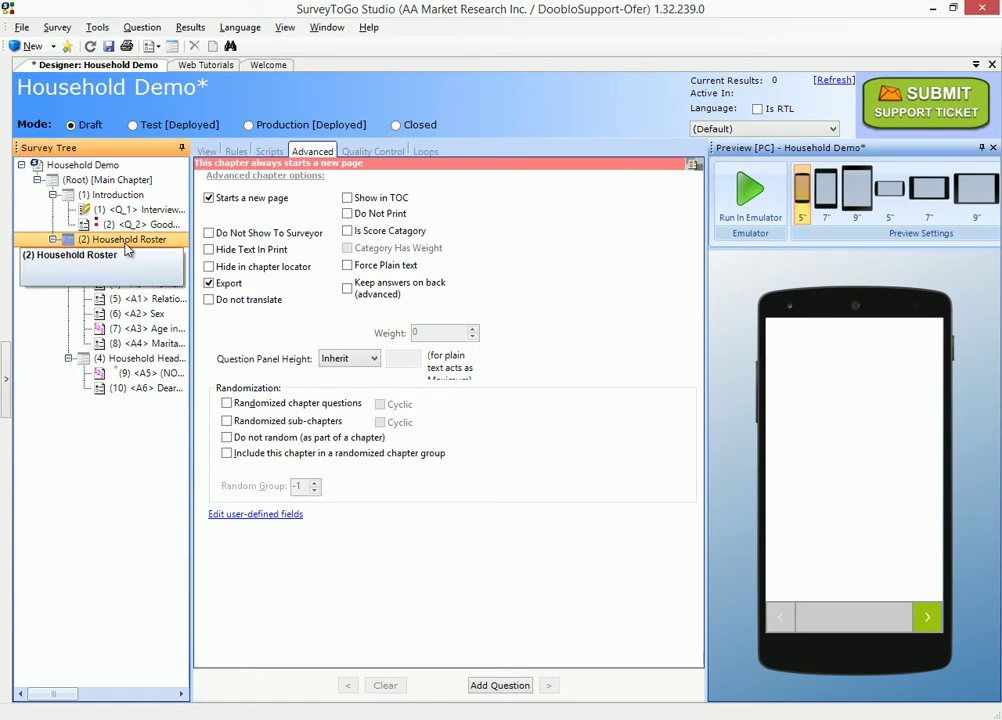
pyautogui.click(135, 255)
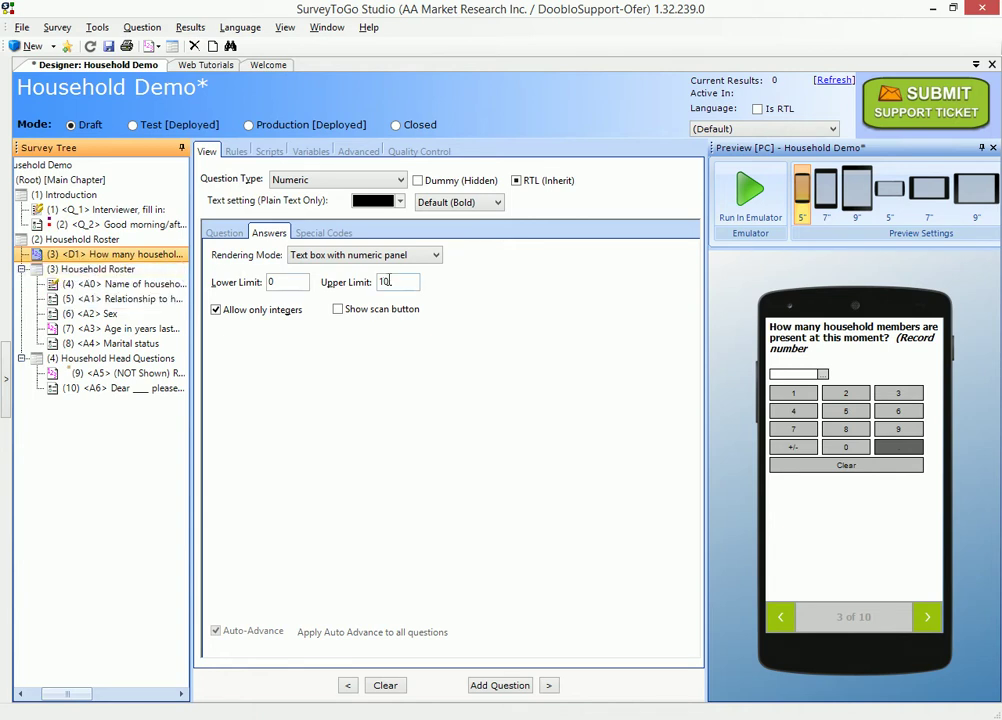
pyautogui.doubleClick(386, 282)
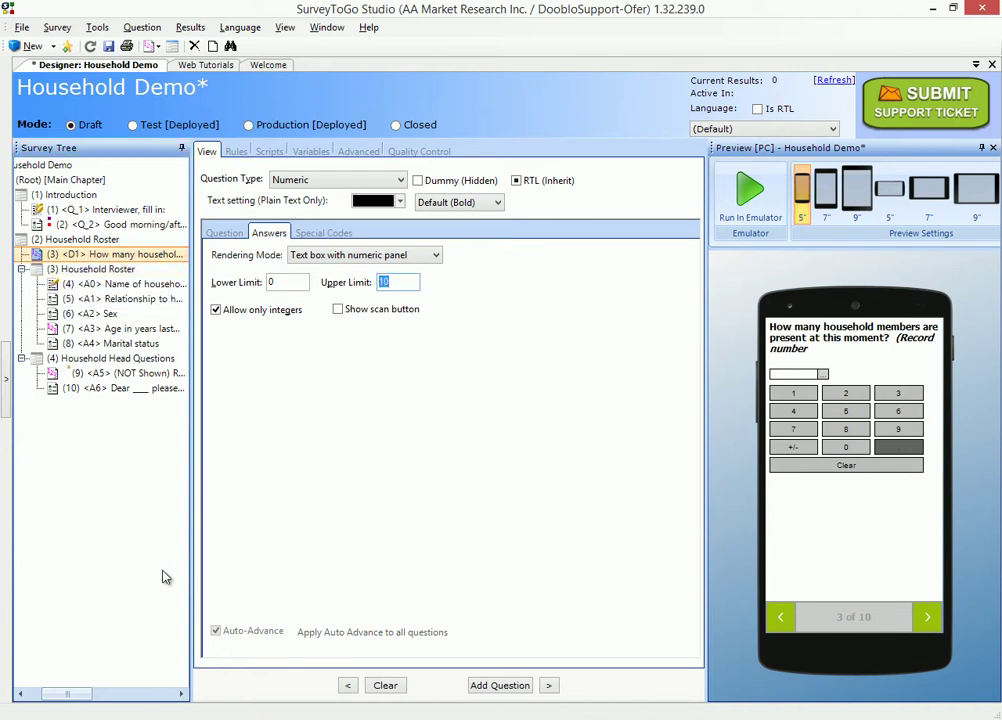
# Widen the survey tree and compare the Household Roster sub-chapter with the document's roster columns, person rows and question D1.
pyautogui.moveTo(191, 563); pyautogui.dragTo(257, 557)
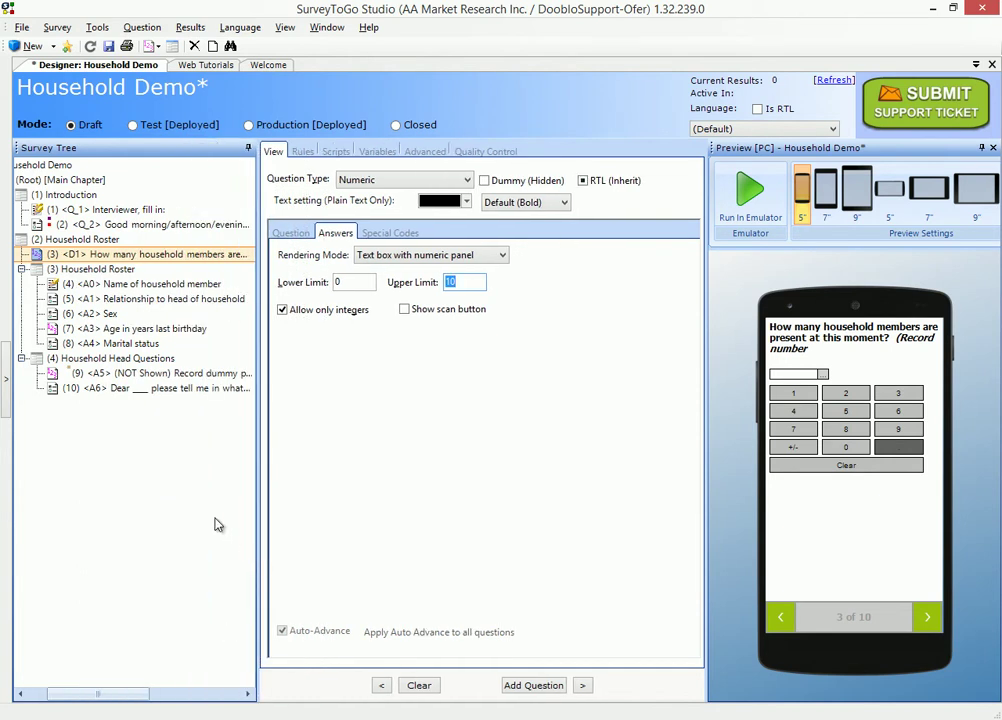
pyautogui.click(156, 271)
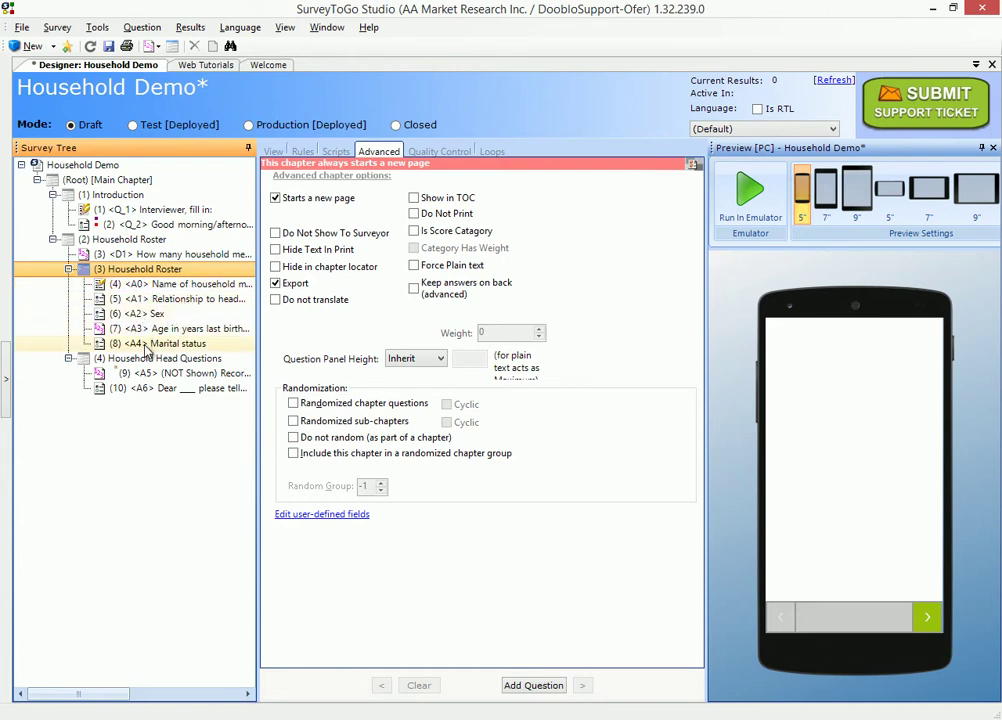
pyautogui.hotkey('alt', 'Tab')
pyautogui.scroll(-2, 300, 385)
pyautogui.moveTo(320, 389); pyautogui.dragTo(608, 385)
pyautogui.scroll(-1, 465, 368)
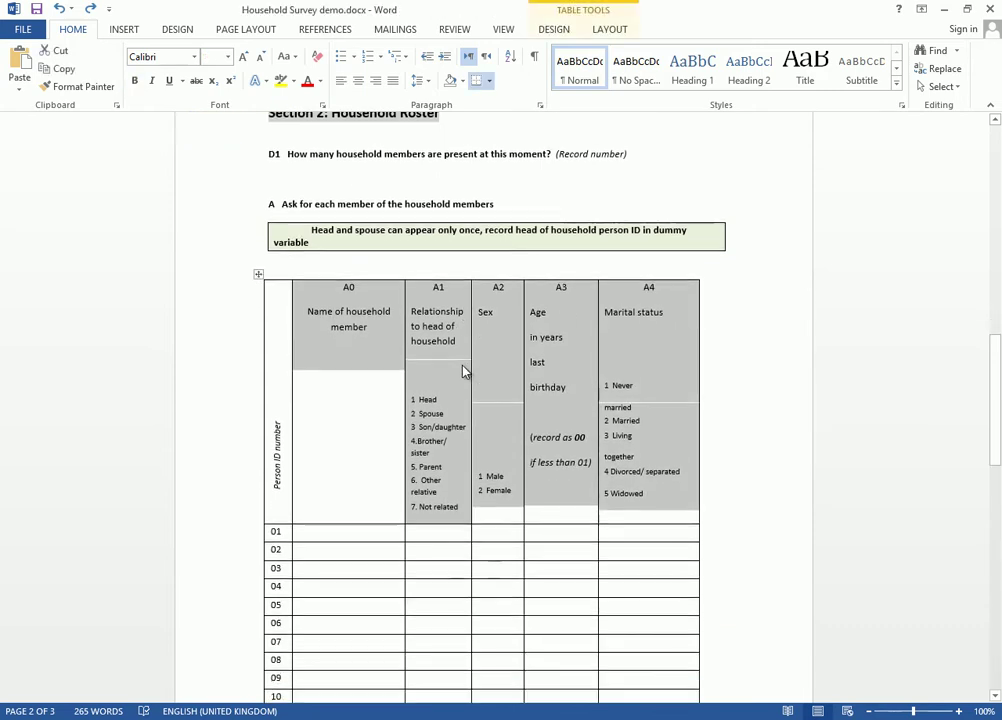
pyautogui.scroll(-1, 462, 371)
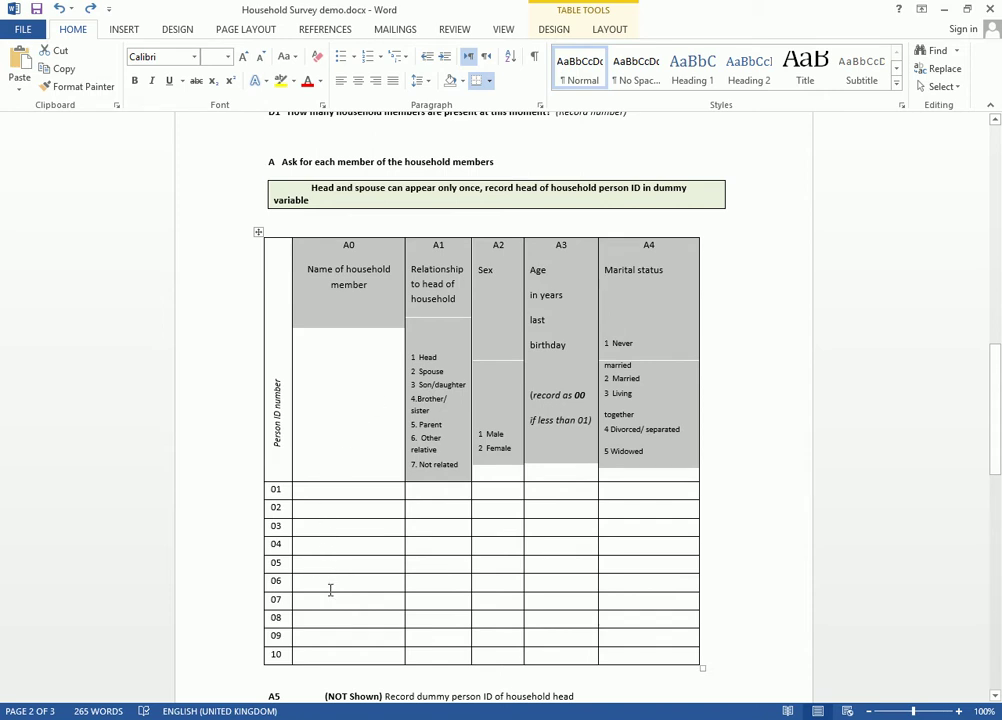
pyautogui.scroll(2, 331, 570)
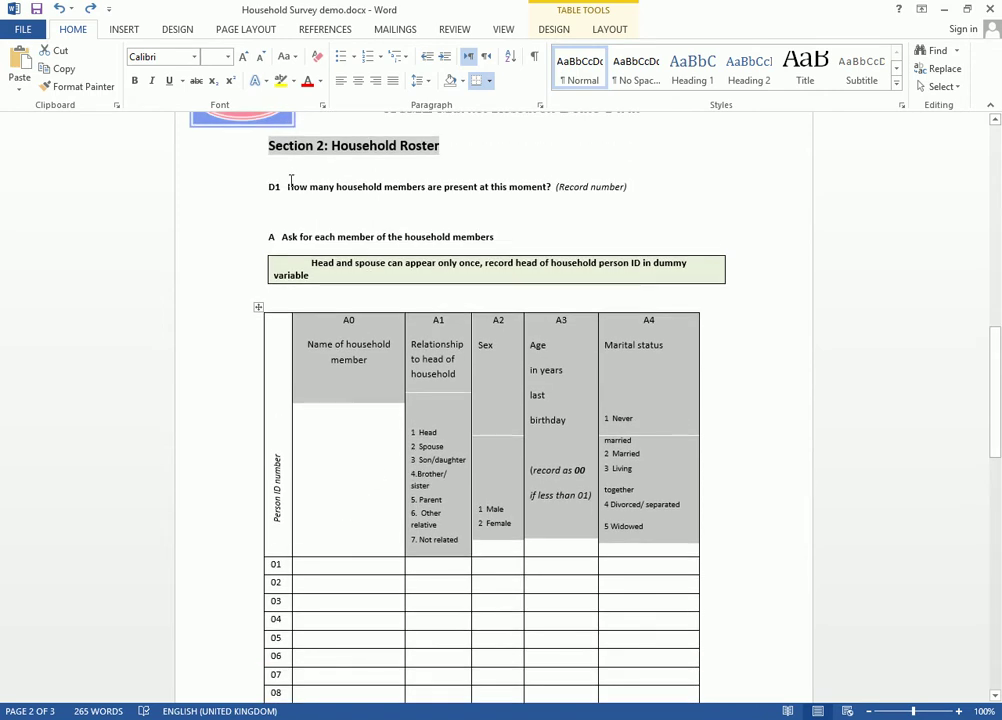
pyautogui.doubleClick(272, 187)
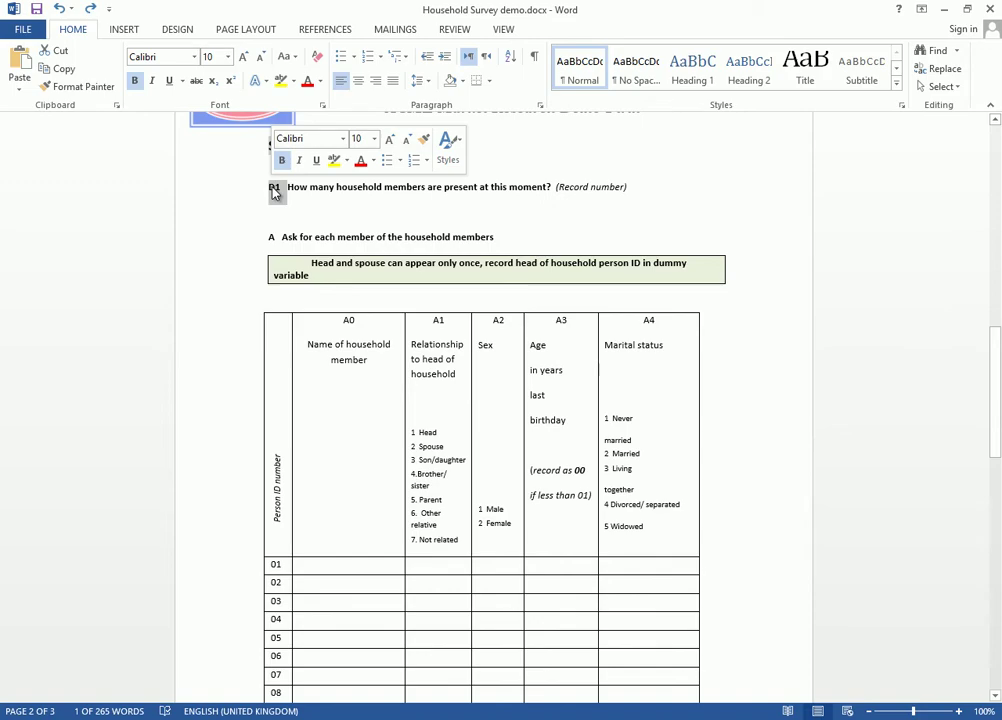
# Set the Household Roster sub-chapter in SurveyToGo to iterate a maximum of 10 times.
pyautogui.hotkey('alt', 'Tab')
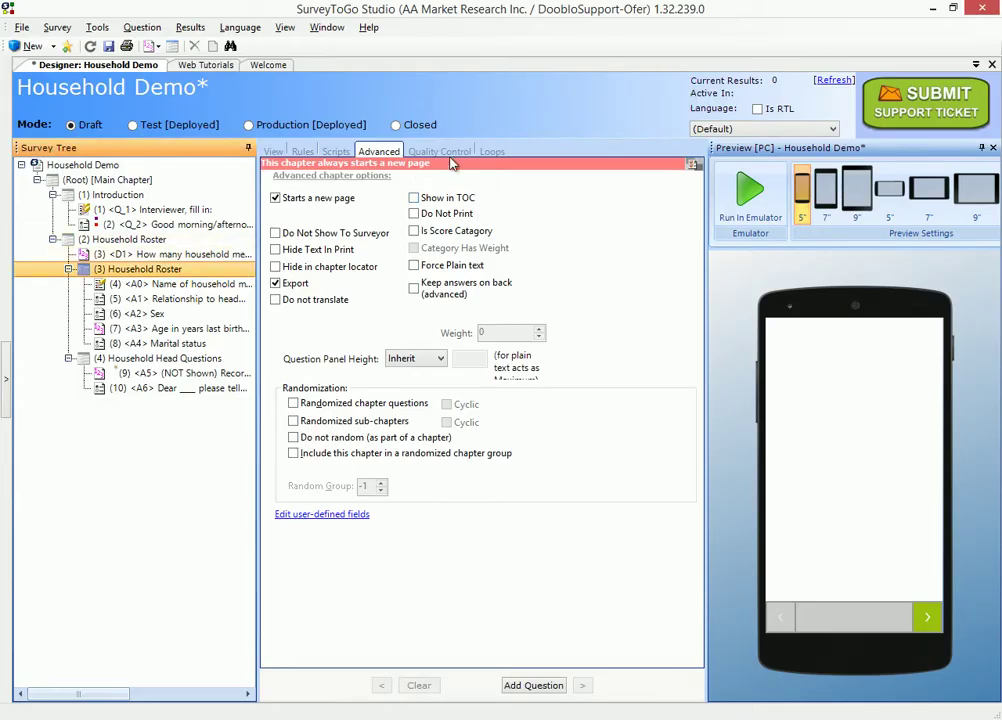
pyautogui.click(491, 152)
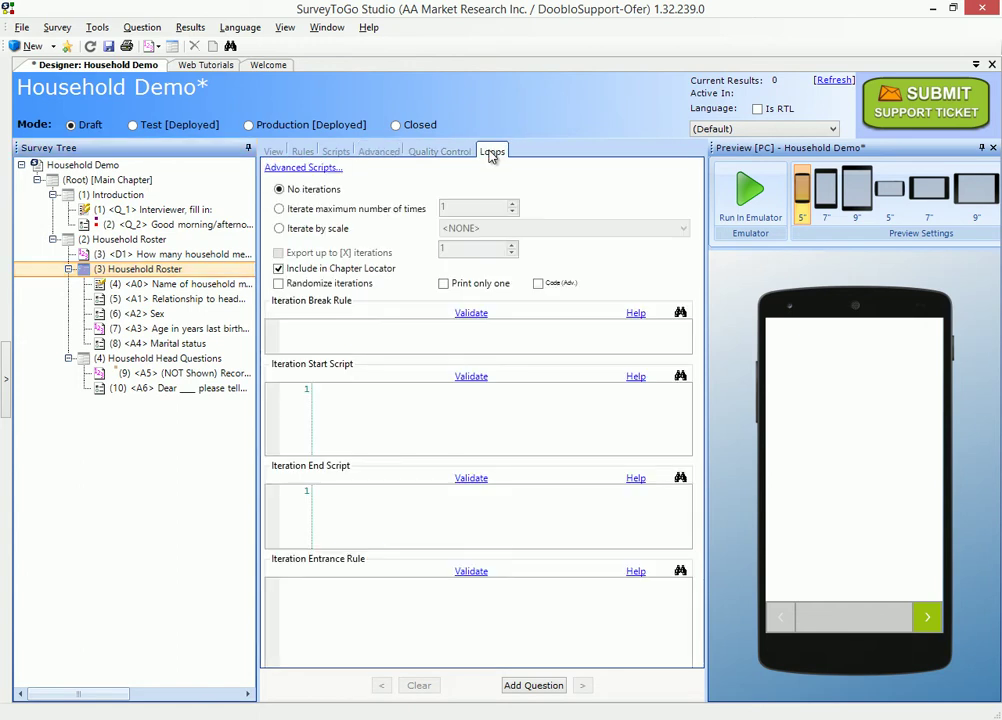
pyautogui.click(351, 211)
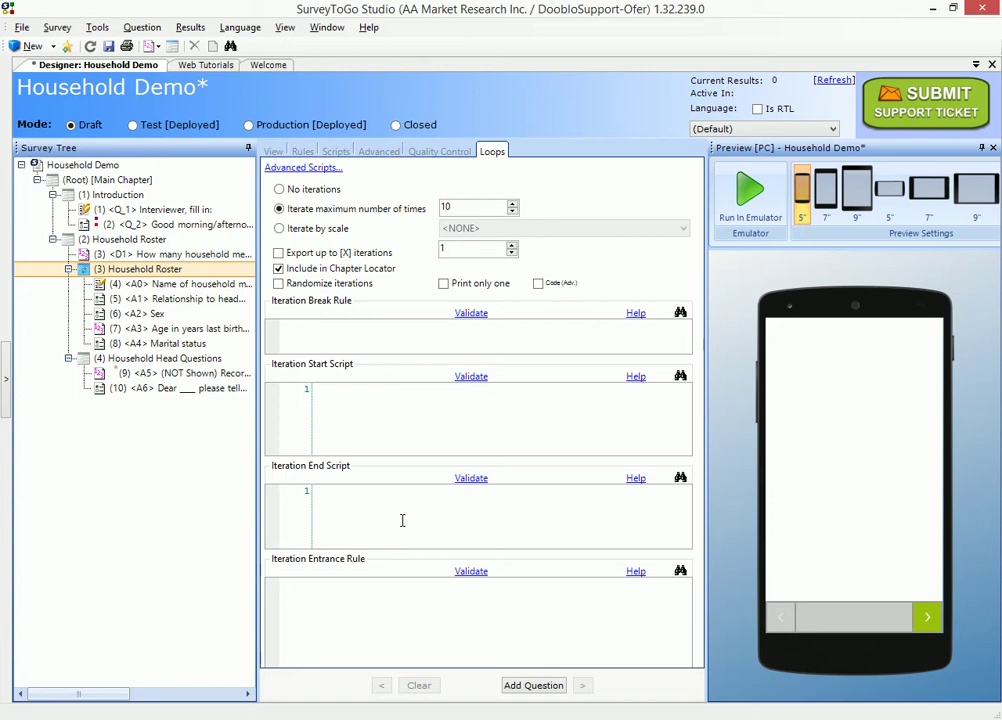
# Enter IterationIndex <= Answer(D1) as the iteration entrance rule of the Household Roster sub-chapter.
pyautogui.write('Iteration')
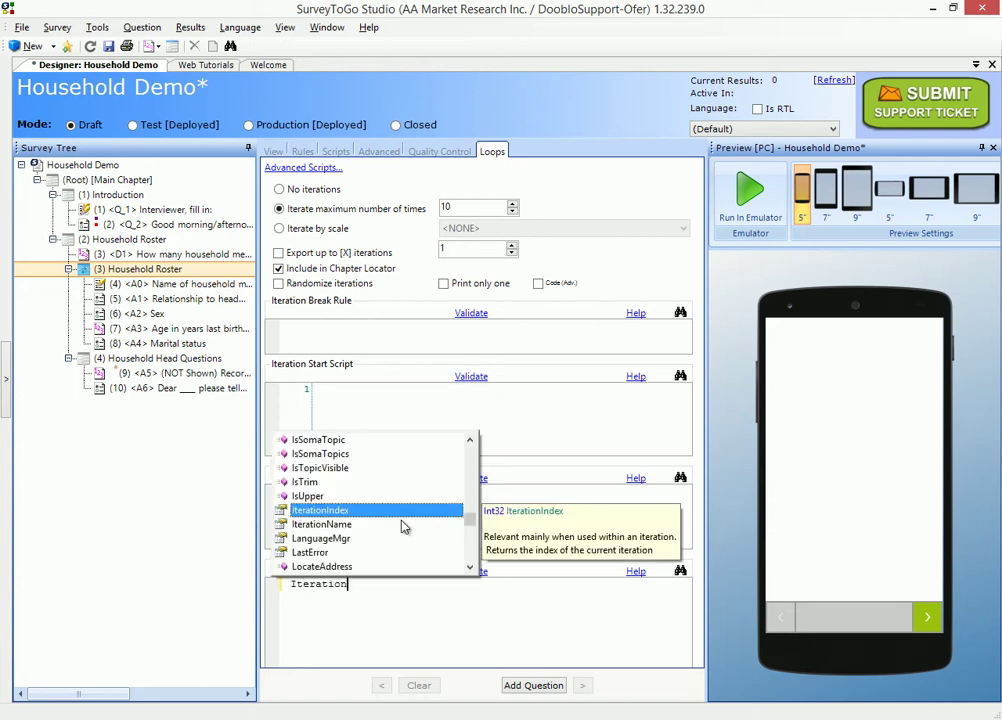
pyautogui.press('Return')
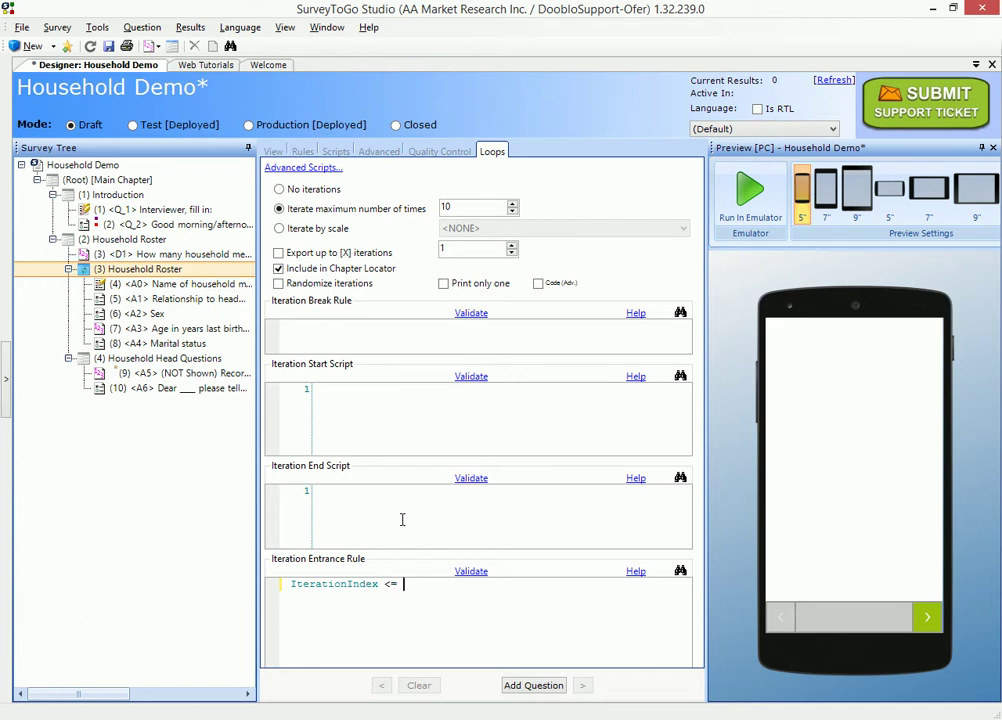
pyautogui.write('Answe')
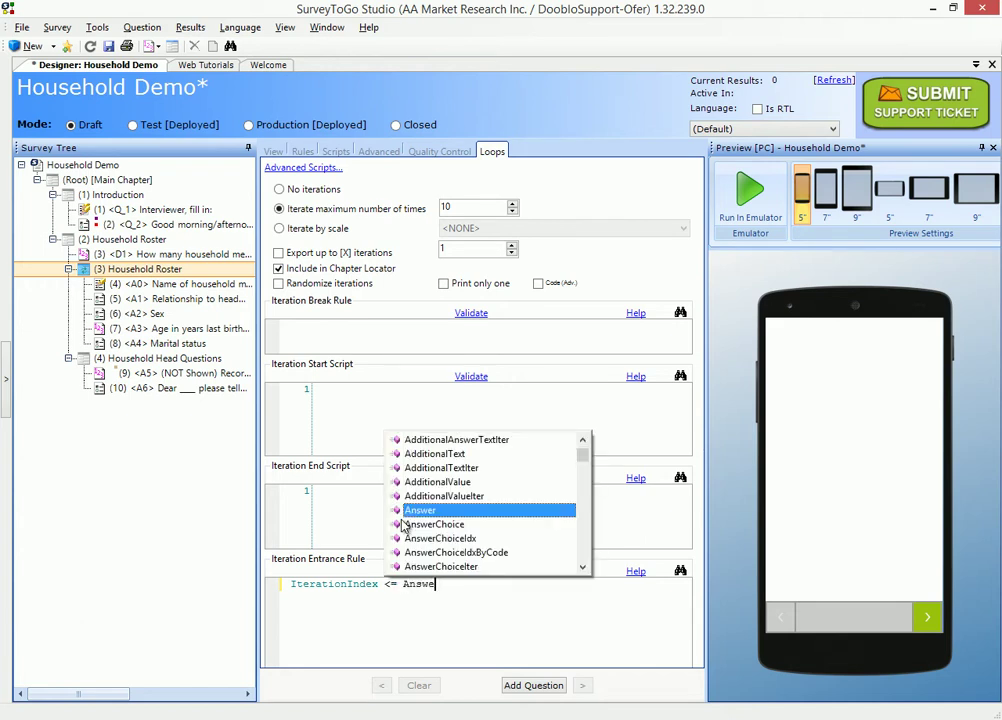
pyautogui.write('r(D1)')
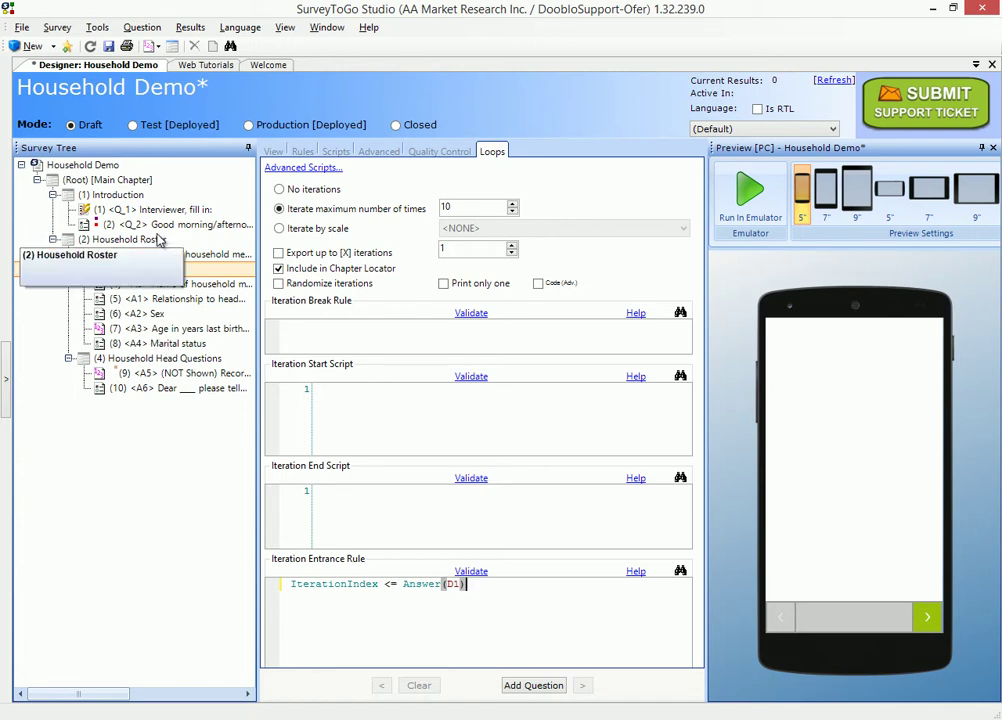
# Read the questionnaire's instruction above the roster table about the head and spouse, and the relationship answers in column A1.
pyautogui.click(150, 291)
pyautogui.hotkey('alt', 'Tab')
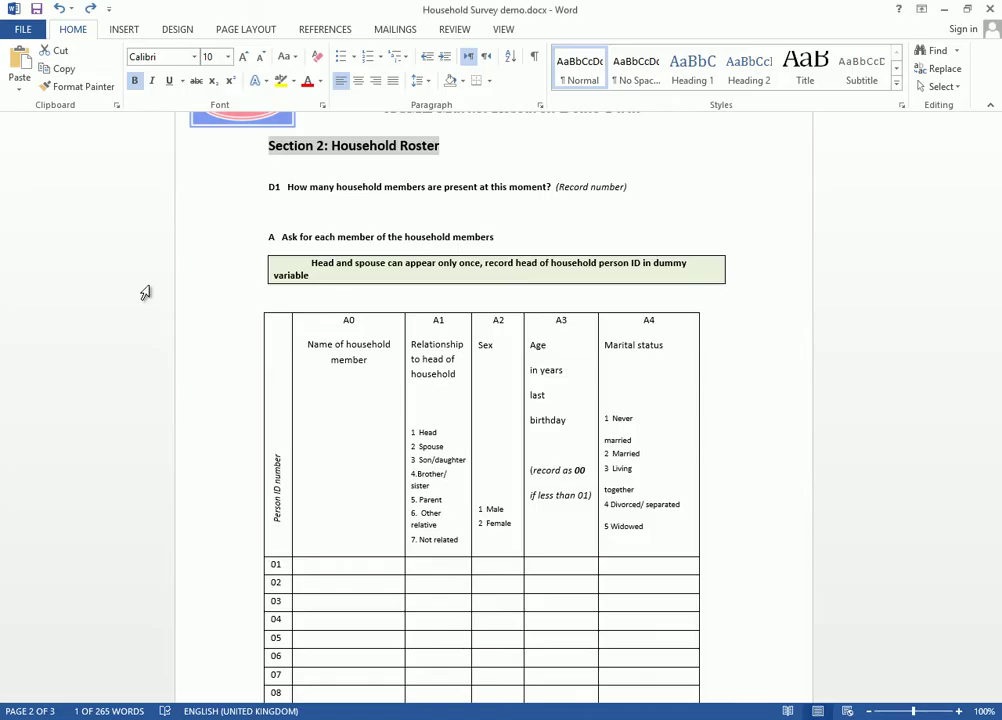
pyautogui.scroll(-2, 360, 324)
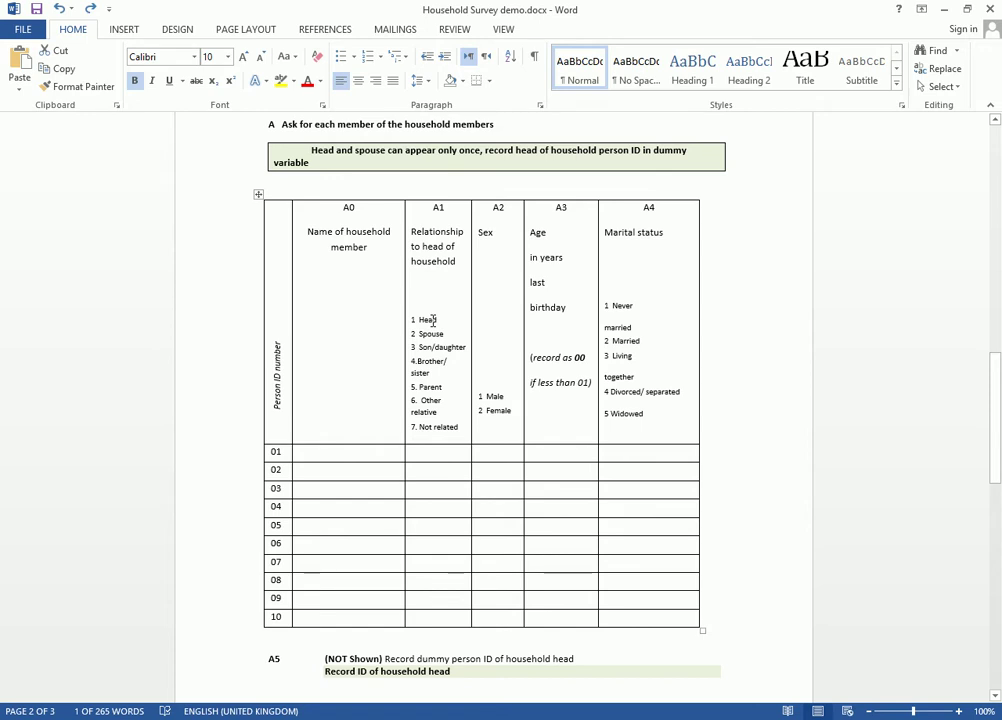
pyautogui.scroll(1, 433, 320)
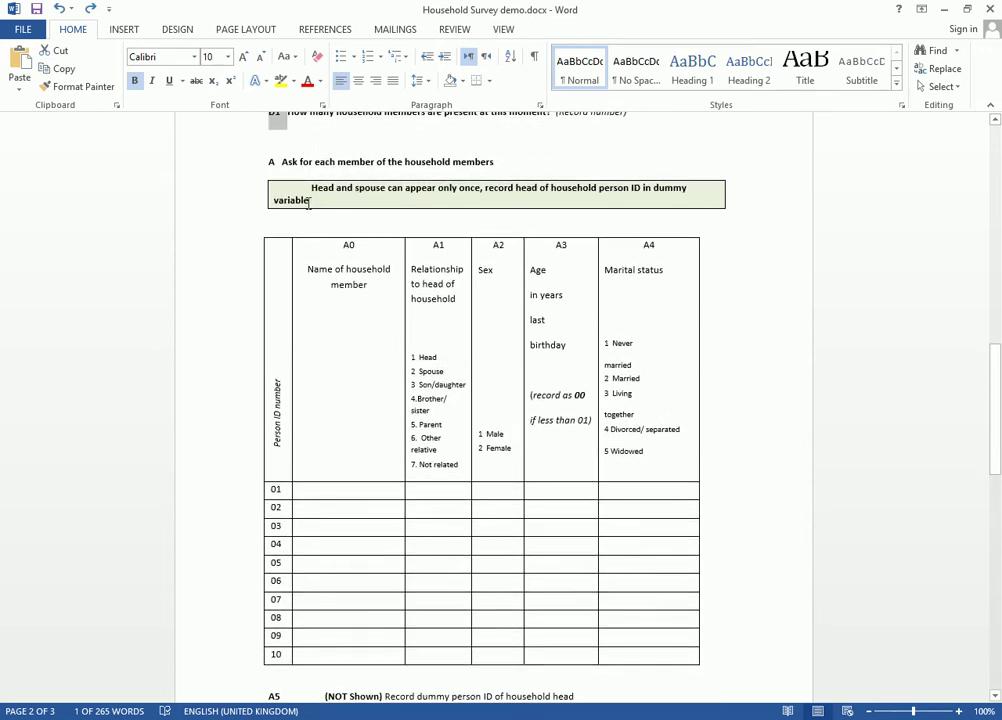
pyautogui.tripleClick(320, 188)
pyautogui.click(333, 188)
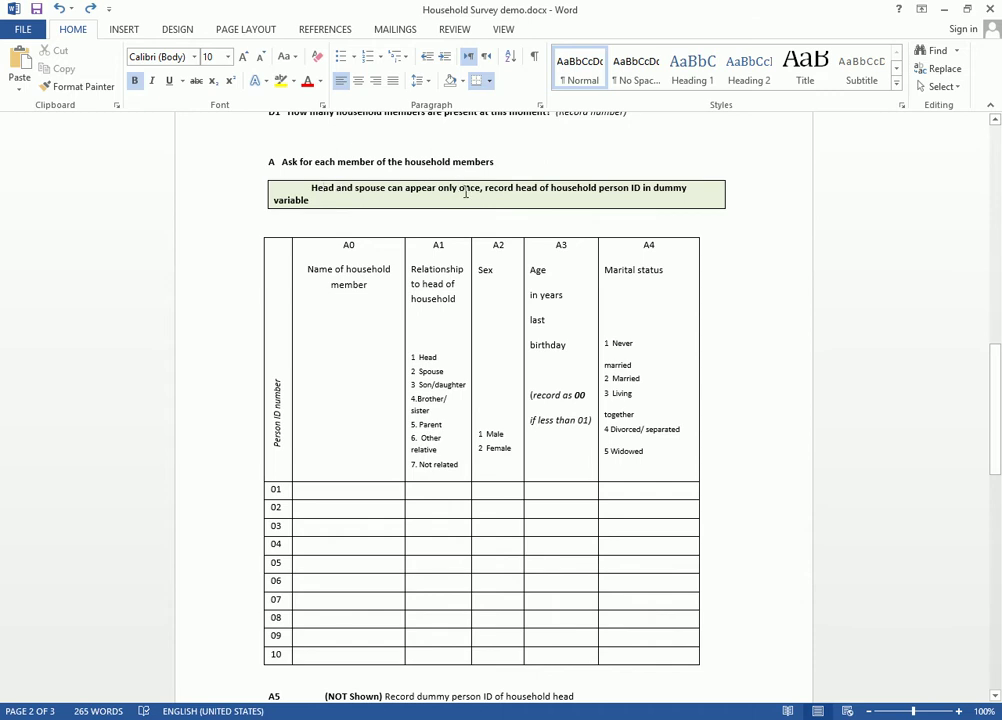
pyautogui.hotkey('alt', 'Tab')
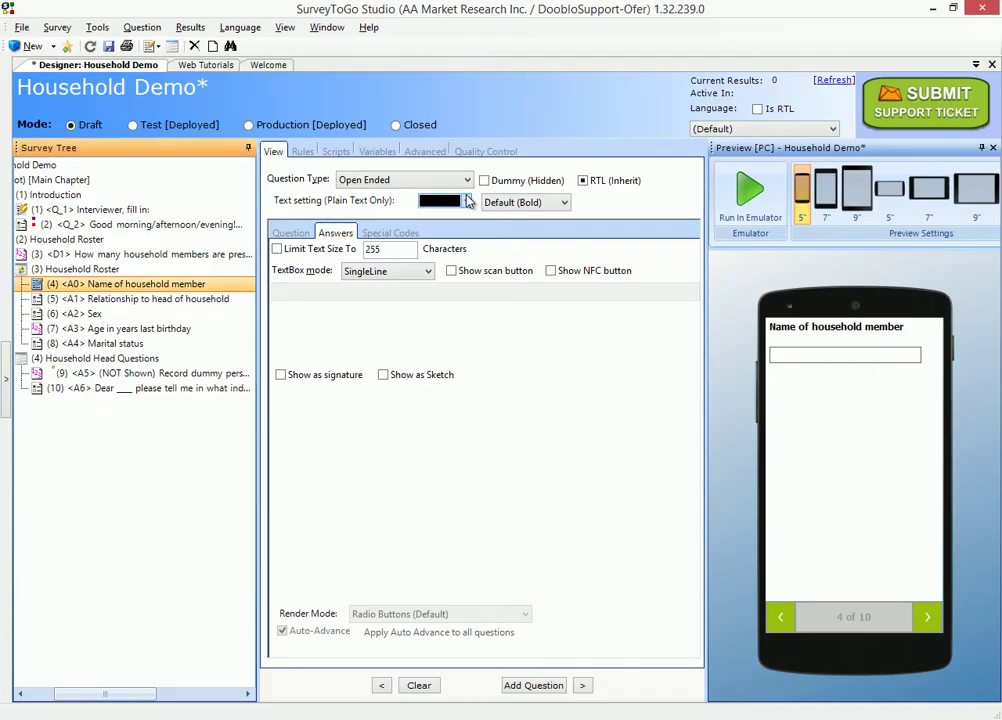
# Start question A1's start script with the check ContainsAnyIter(CurrQues,1).
pyautogui.click(125, 300)
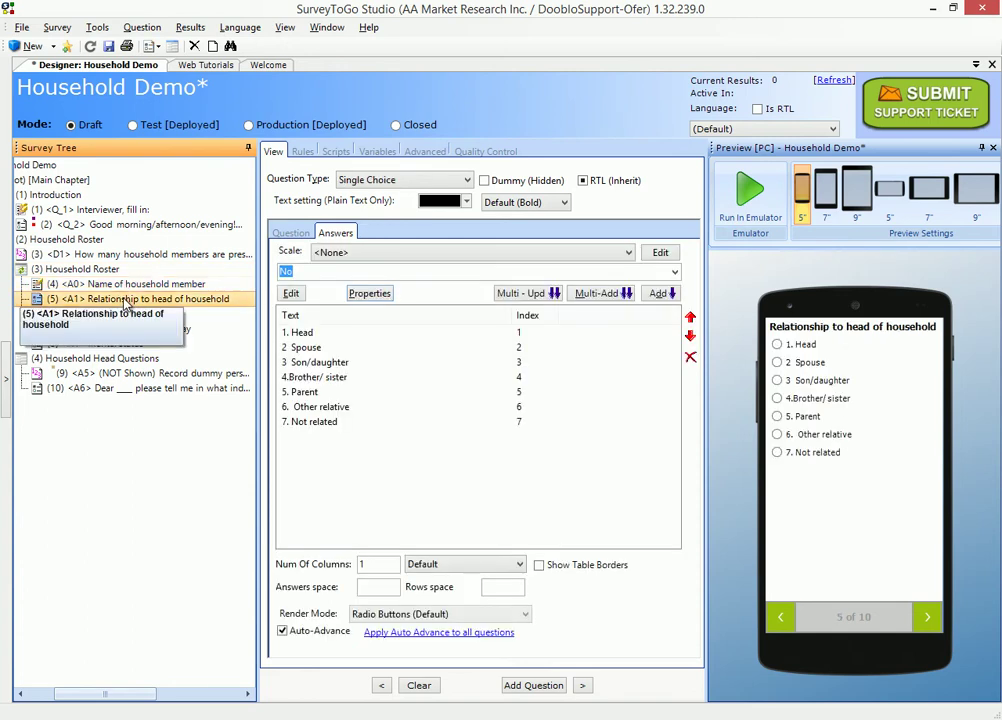
pyautogui.click(291, 233)
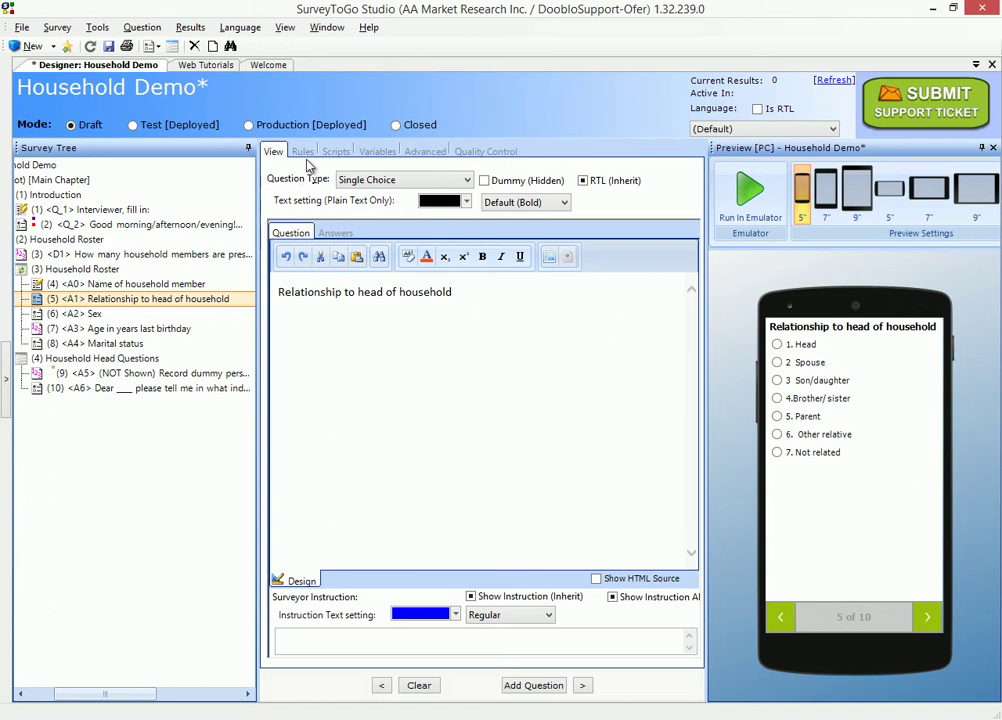
pyautogui.click(336, 151)
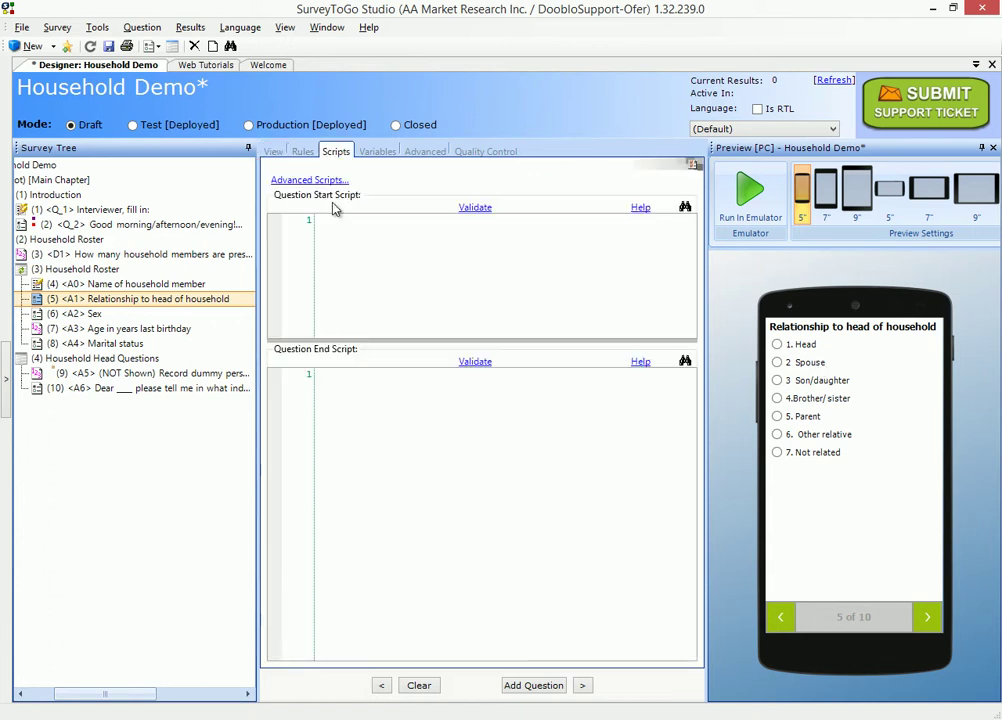
pyautogui.click(383, 270)
pyautogui.write('Contai')
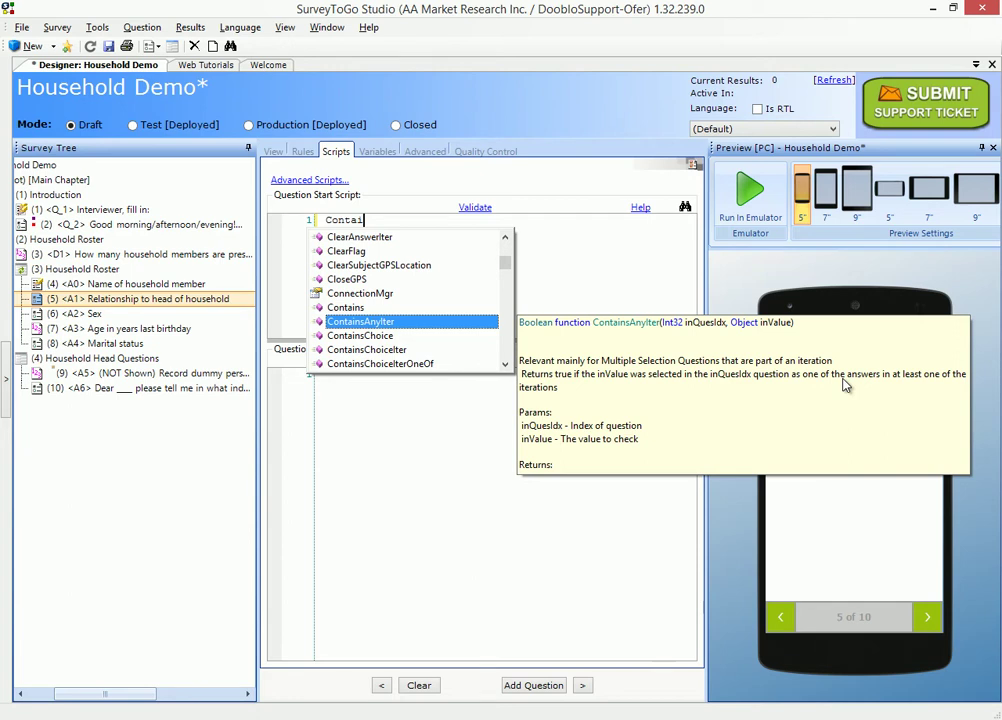
pyautogui.press('Return')
pyautogui.write('(')
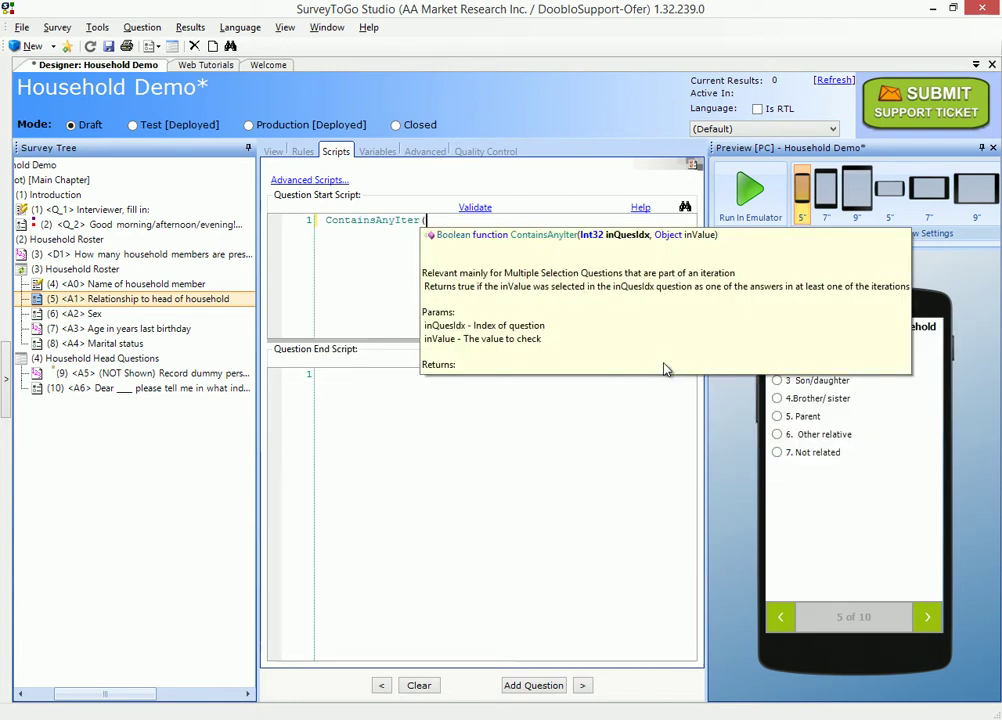
pyautogui.write('CurrQues,')
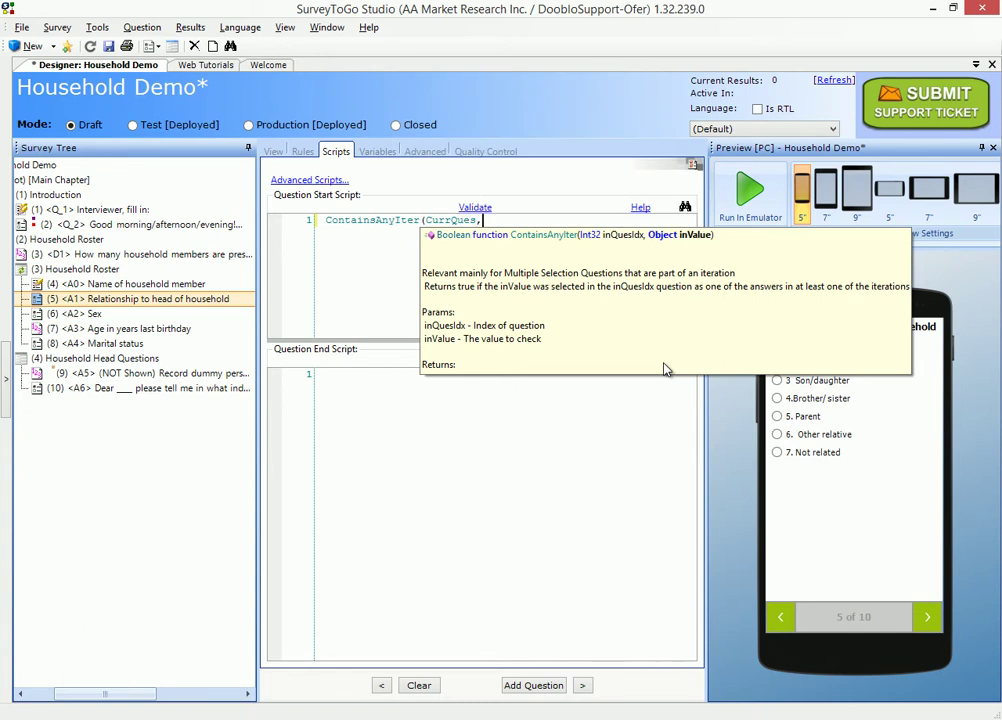
pyautogui.write('1)')
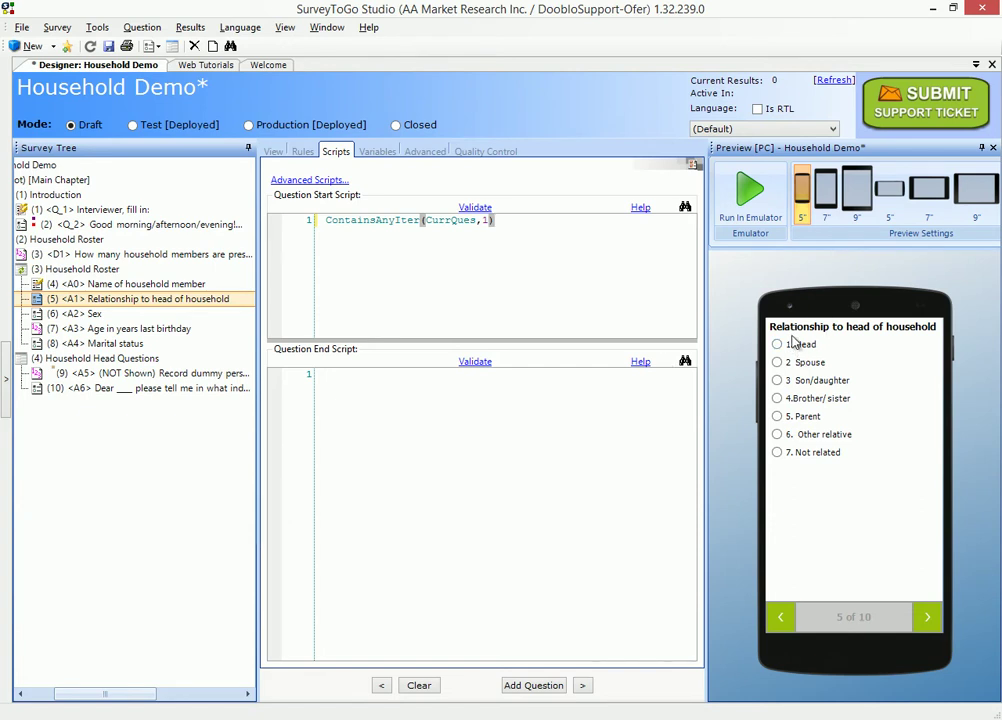
# Wrap the ContainsAnyIter(CurrQues,1) check in an if statement with an empty braces block.
pyautogui.press('Home')
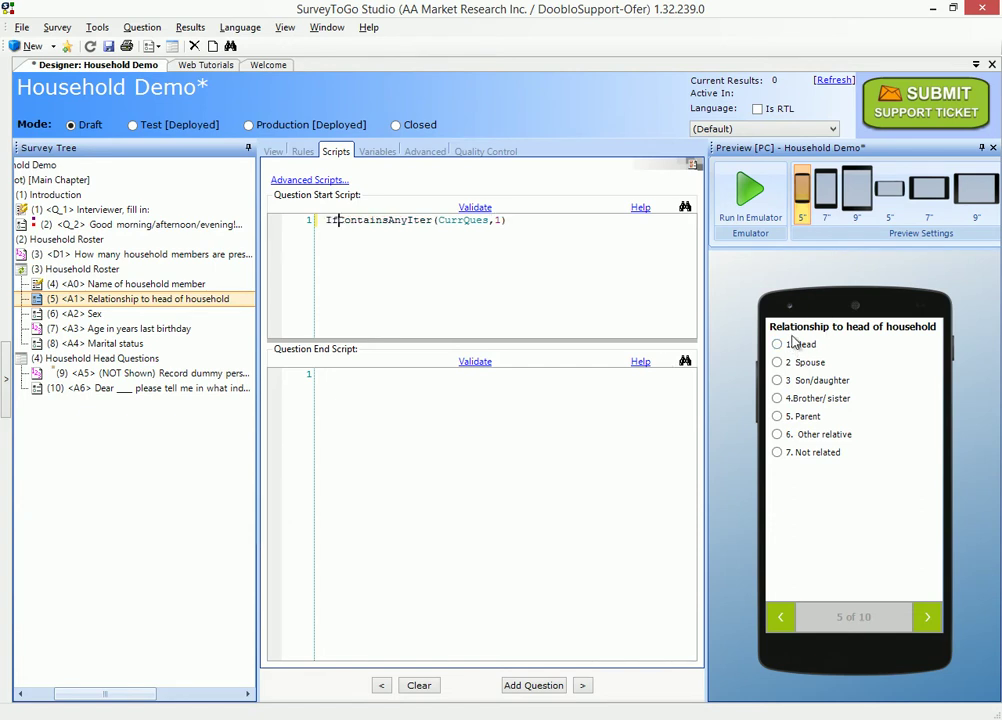
pyautogui.write('if(')
pyautogui.press('End')
pyautogui.write(') {')
pyautogui.press('Return')
pyautogui.press('Return')
pyautogui.write('}')
pyautogui.press('Up')
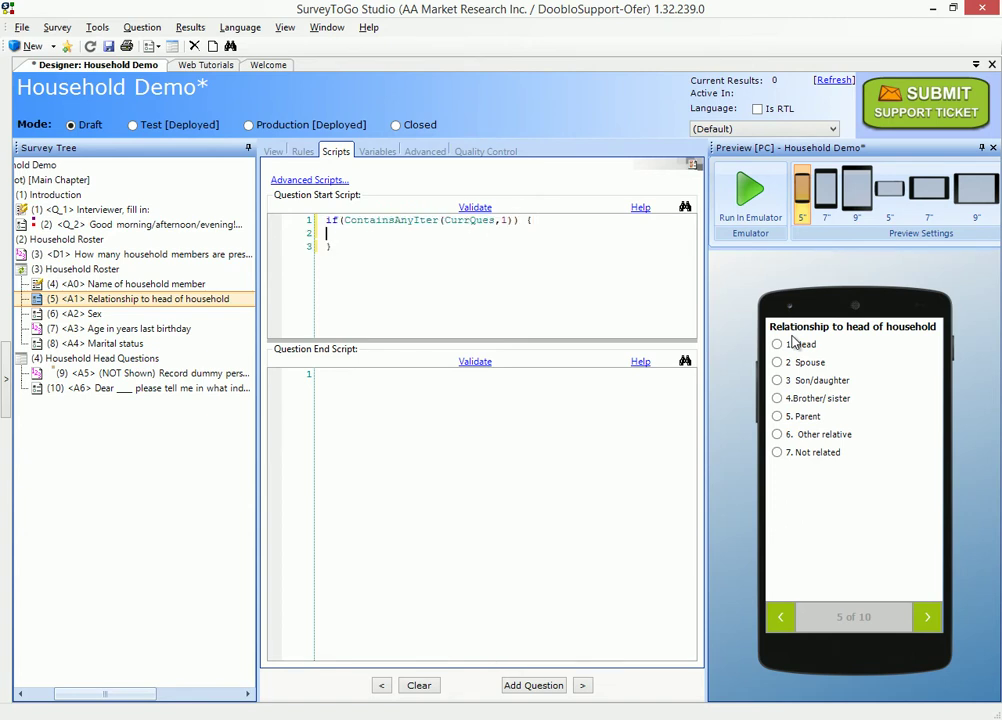
pyautogui.write('Hide')
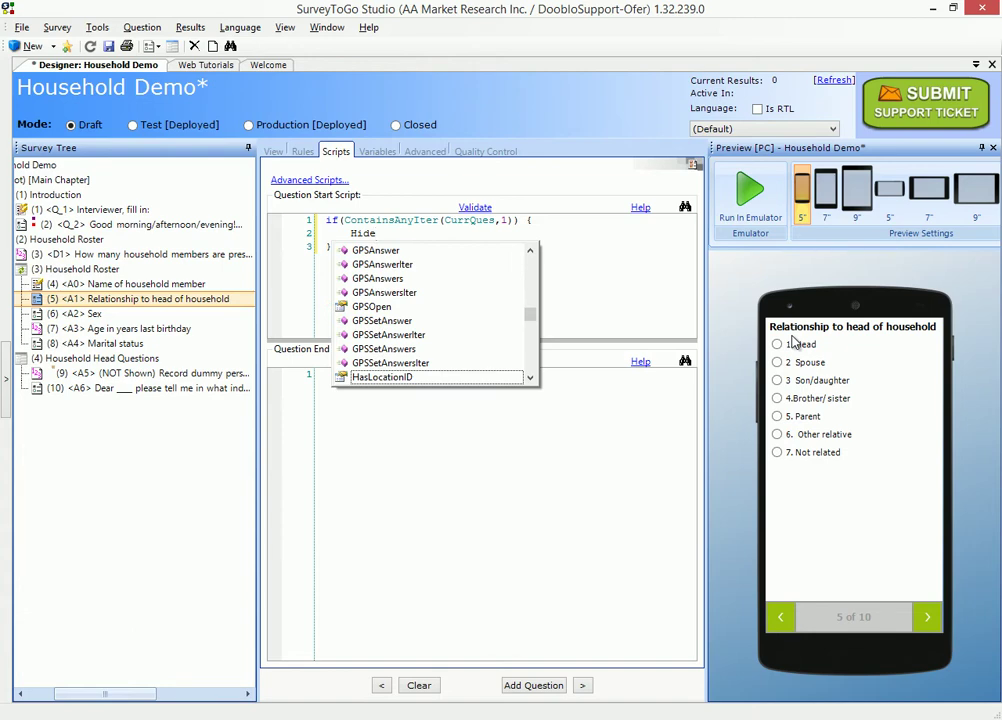
pyautogui.press('BackSpace')
pyautogui.press('BackSpace')
pyautogui.press('BackSpace')
pyautogui.press('BackSpace')
# Enter SetAnswerVisible(CurrQues,1,false) inside the if block to hide the Head answer.
pyautogui.write('SetAnswer')
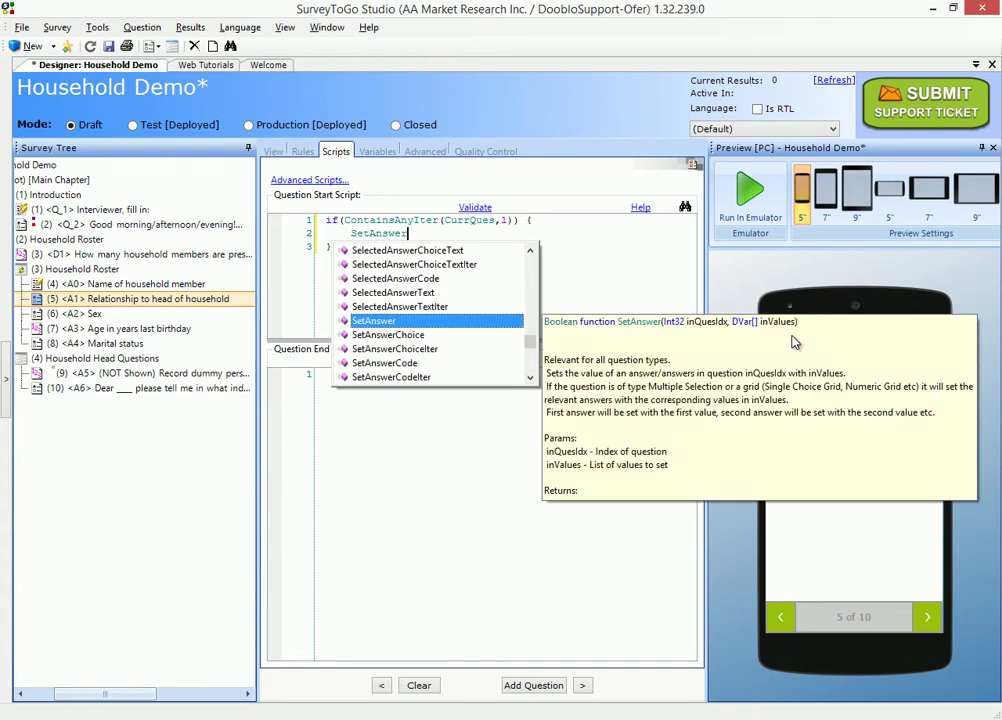
pyautogui.write('Visi')
pyautogui.press('Return')
pyautogui.write('(CurrQues,')
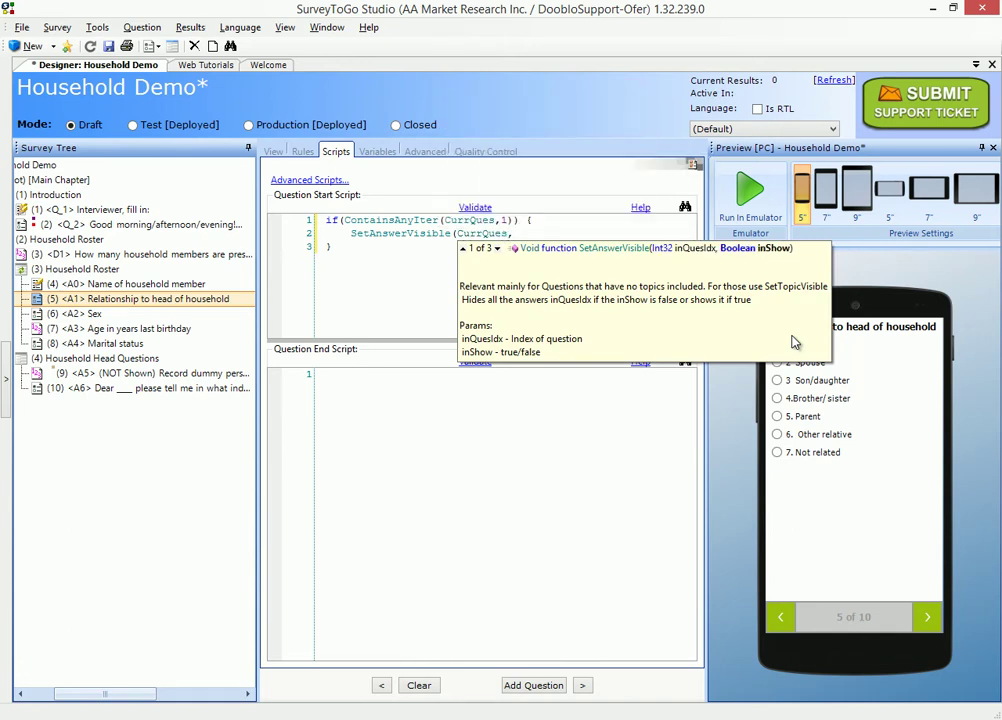
pyautogui.write('1,false)')
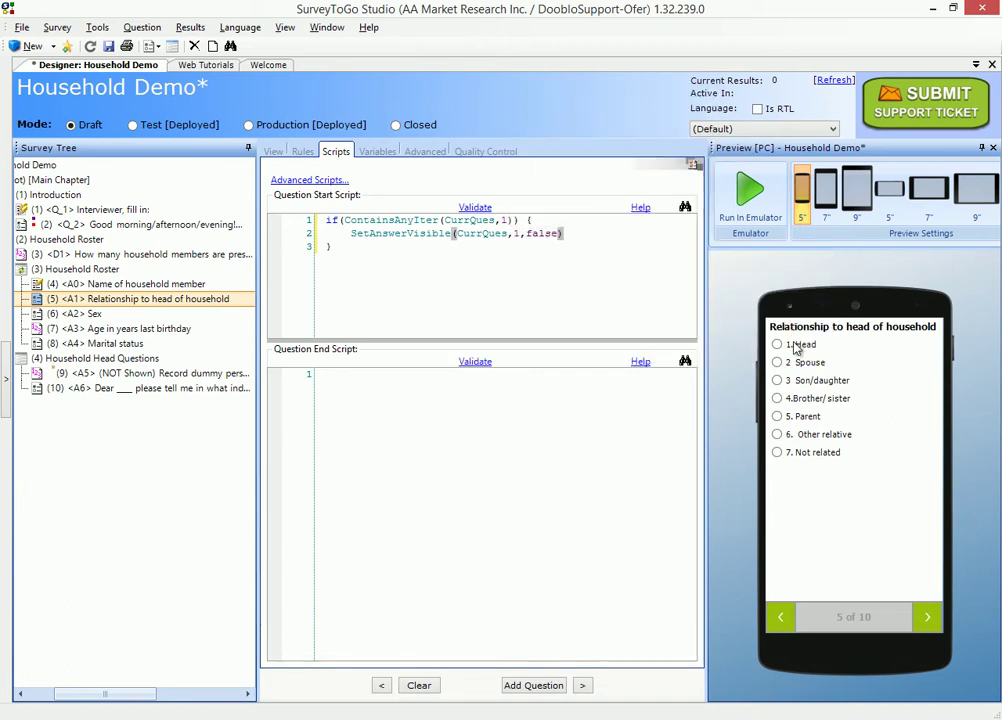
# Duplicate the if block in A1's start script and change both answer codes in the copy to 2 for Spouse.
pyautogui.hotkey('ctrl', 'Home')
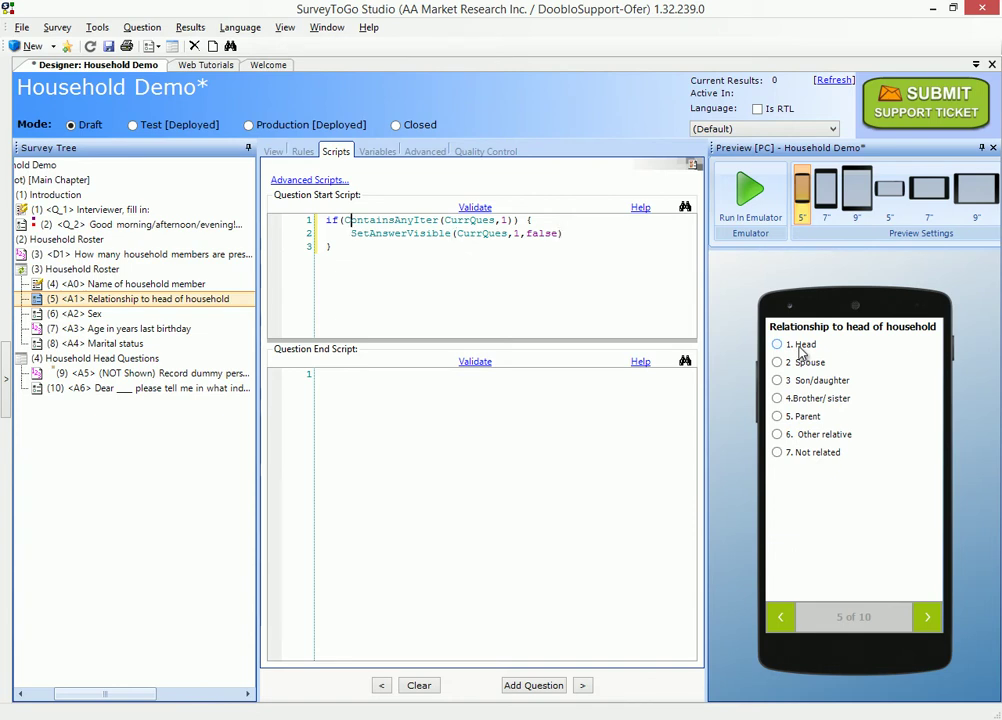
pyautogui.hotkey('shift', 'Down')
pyautogui.hotkey('shift', 'Down')
pyautogui.hotkey('shift', 'End')
pyautogui.hotkey('ctrl', 'c')
pyautogui.press('End')
pyautogui.press('Return')
pyautogui.hotkey('ctrl', 'v')
pyautogui.press('Down')
pyautogui.press('End')
pyautogui.press('Left')
pyautogui.press('Left')
pyautogui.press('Left')
pyautogui.press('Left')
pyautogui.press('Left')
pyautogui.write('2')
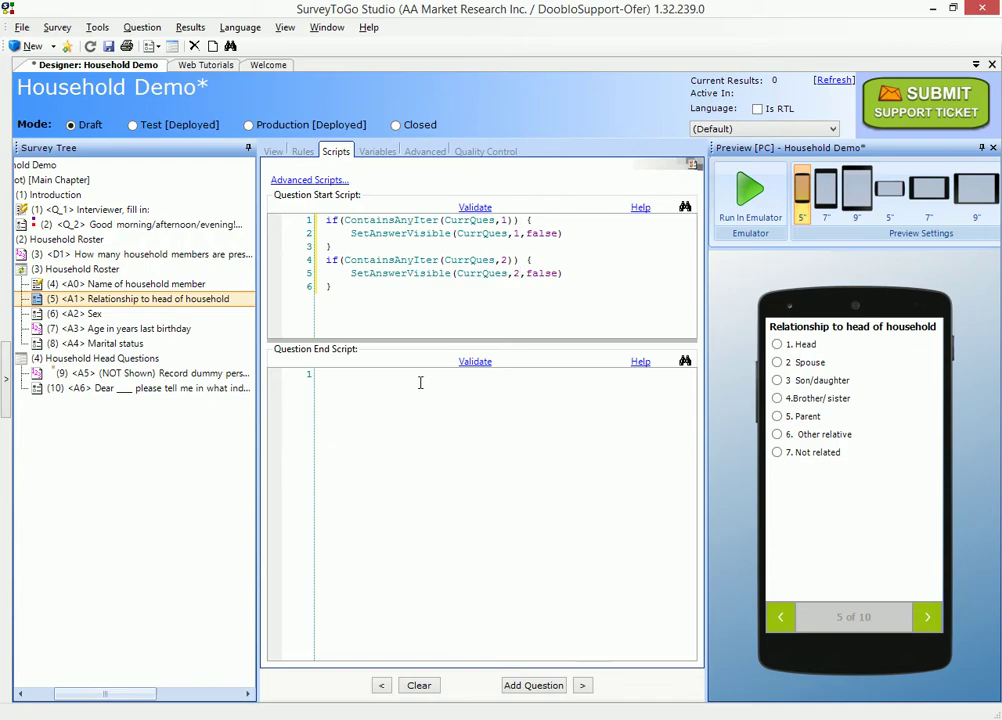
# Compare item A5 in the Word questionnaire with the hidden question A5 under Household Head Questions in SurveyToGo Studio.
pyautogui.hotkey('alt', 'Tab')
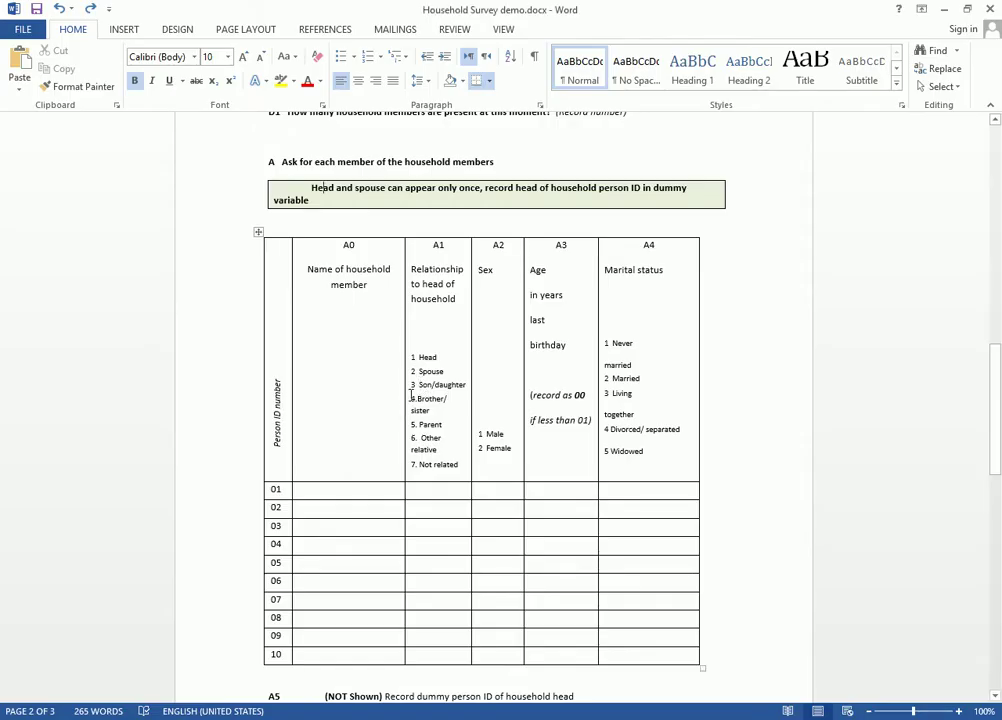
pyautogui.scroll(-5, 404, 386)
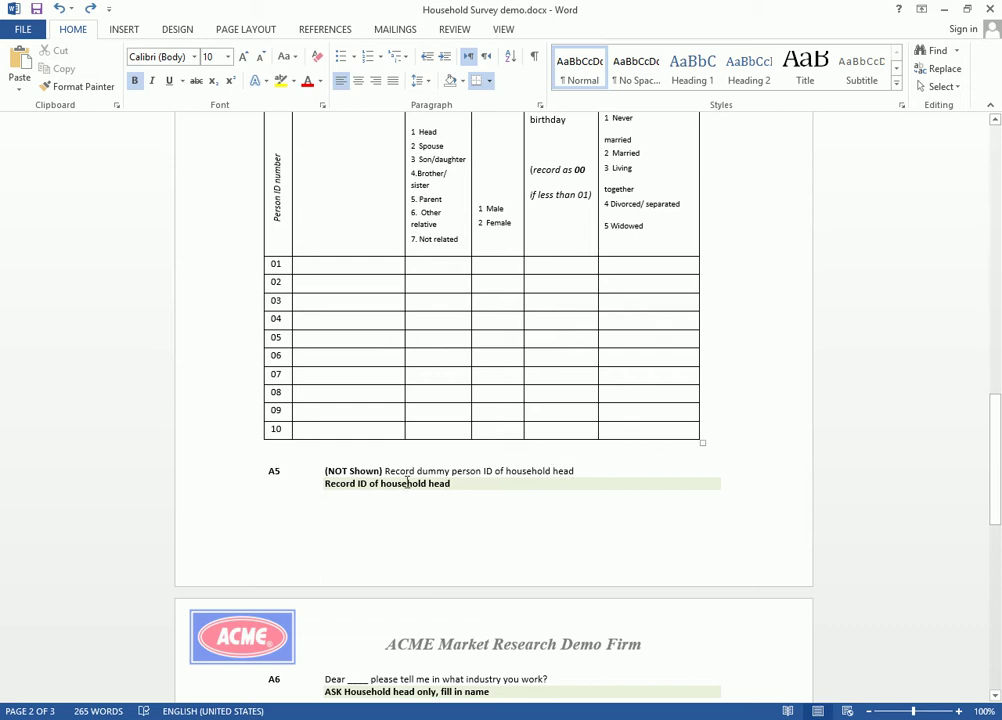
pyautogui.doubleClick(274, 471)
pyautogui.hotkey('alt', 'Tab')
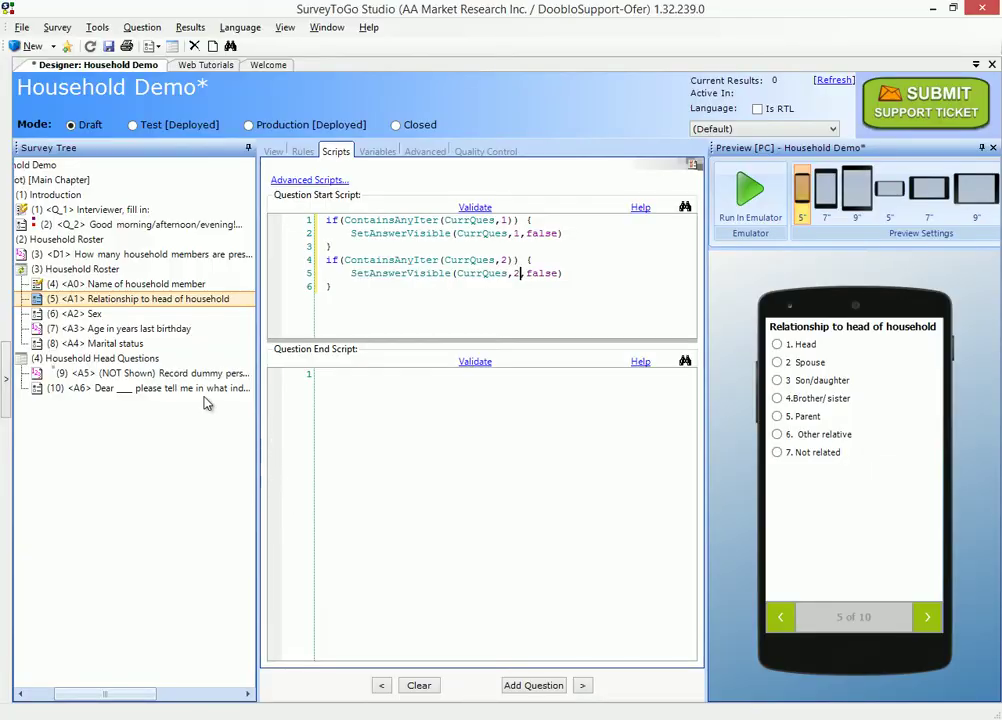
pyautogui.click(100, 375)
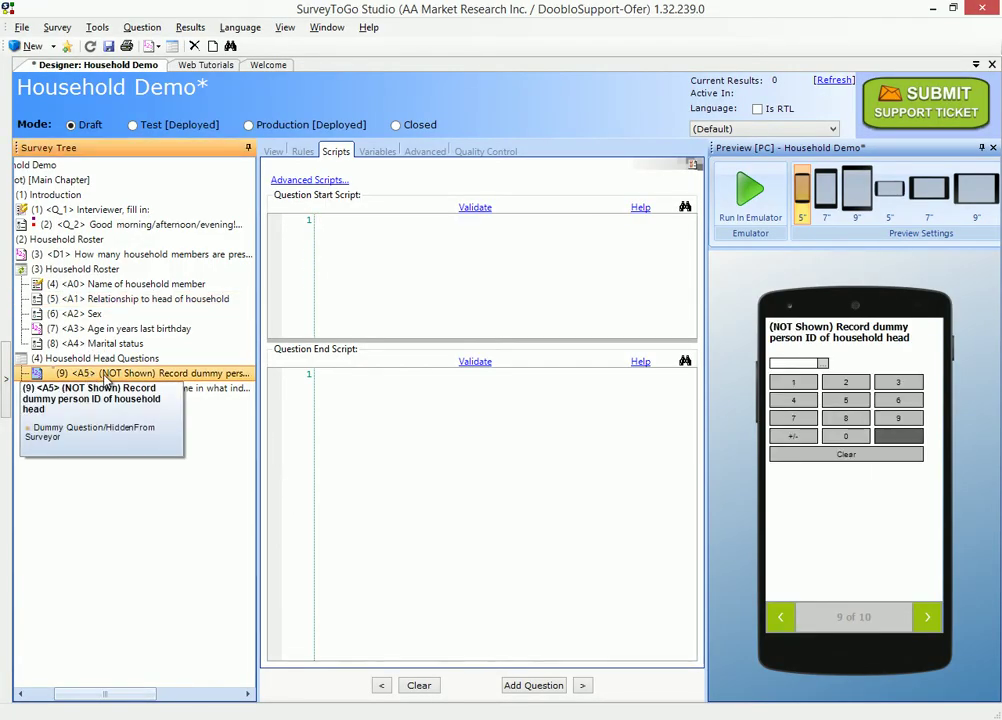
pyautogui.click(92, 360)
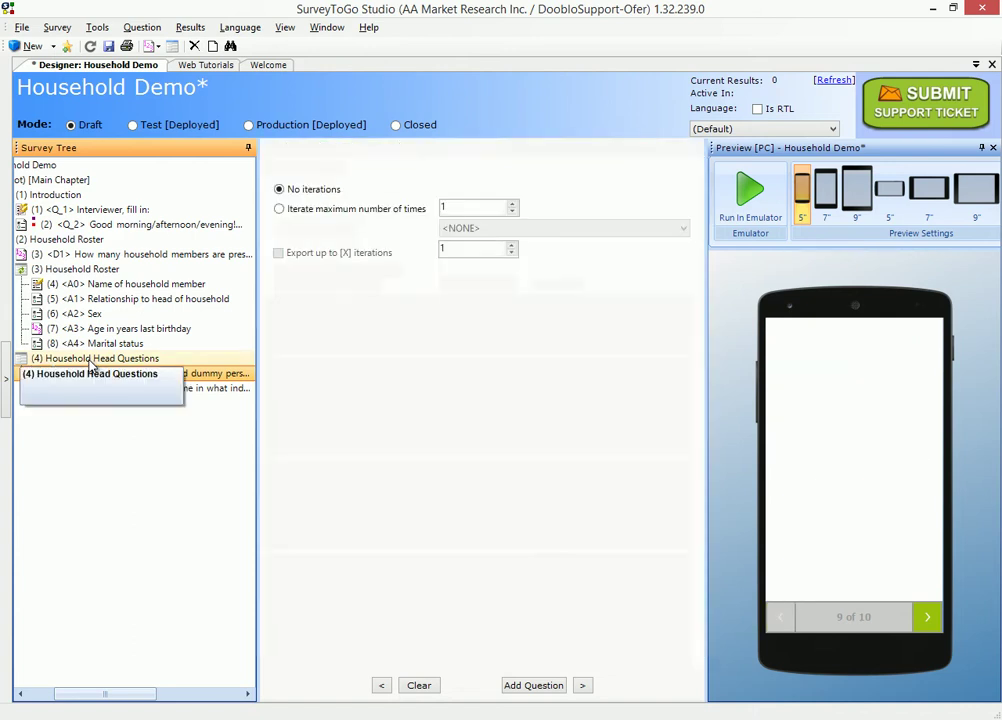
pyautogui.click(122, 372)
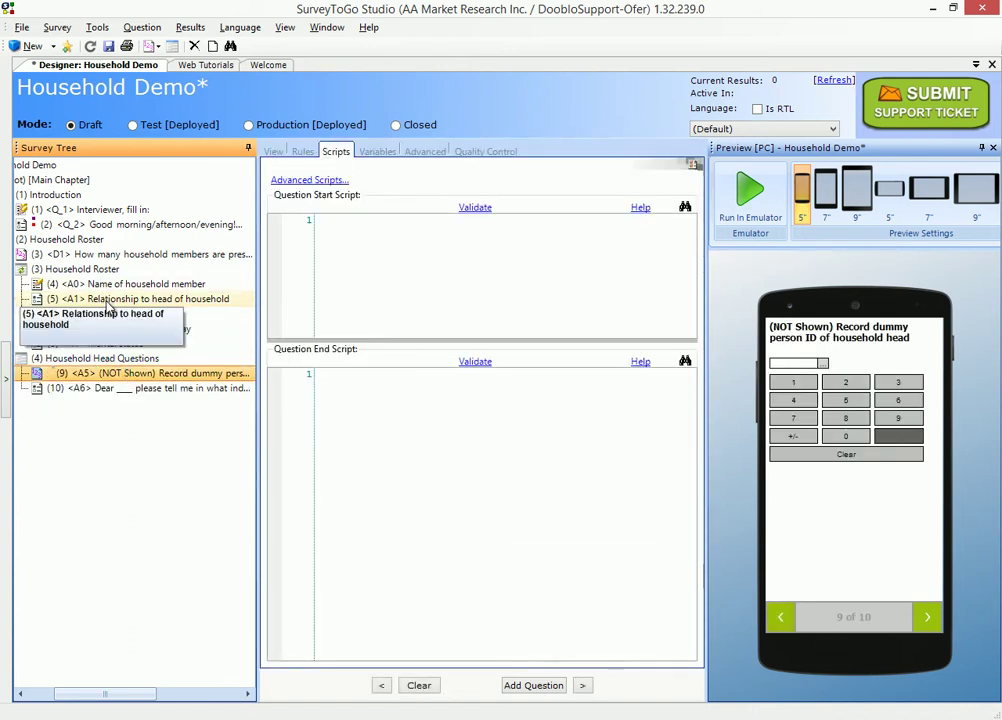
# Start question A1's end script with an if block testing Answer(CurrQues) == 1.
pyautogui.click(109, 299)
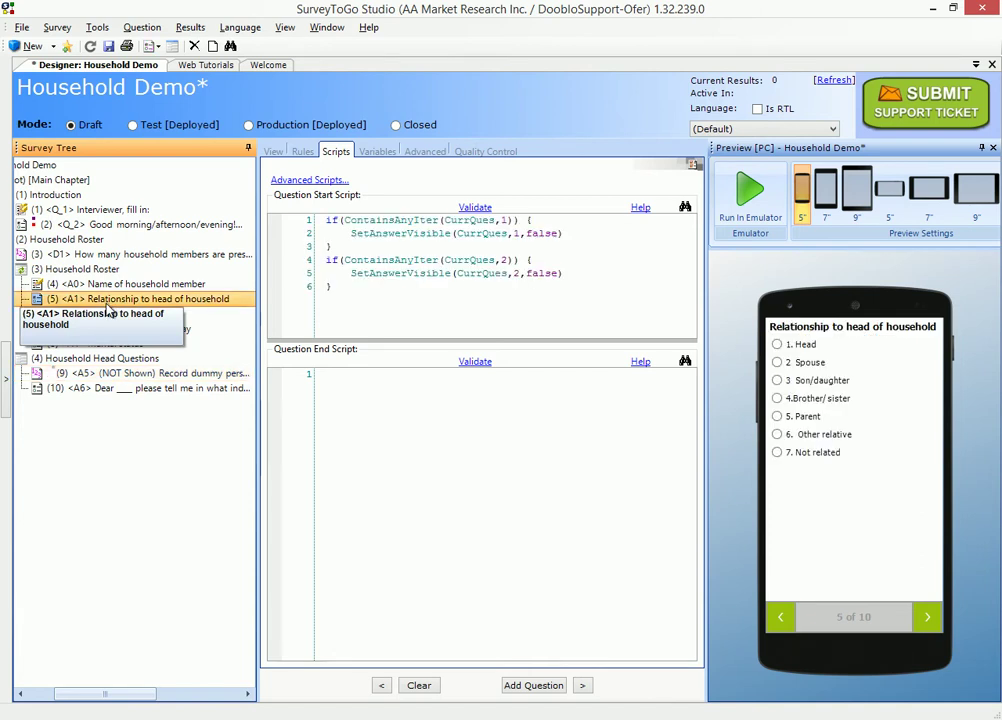
pyautogui.click(399, 374)
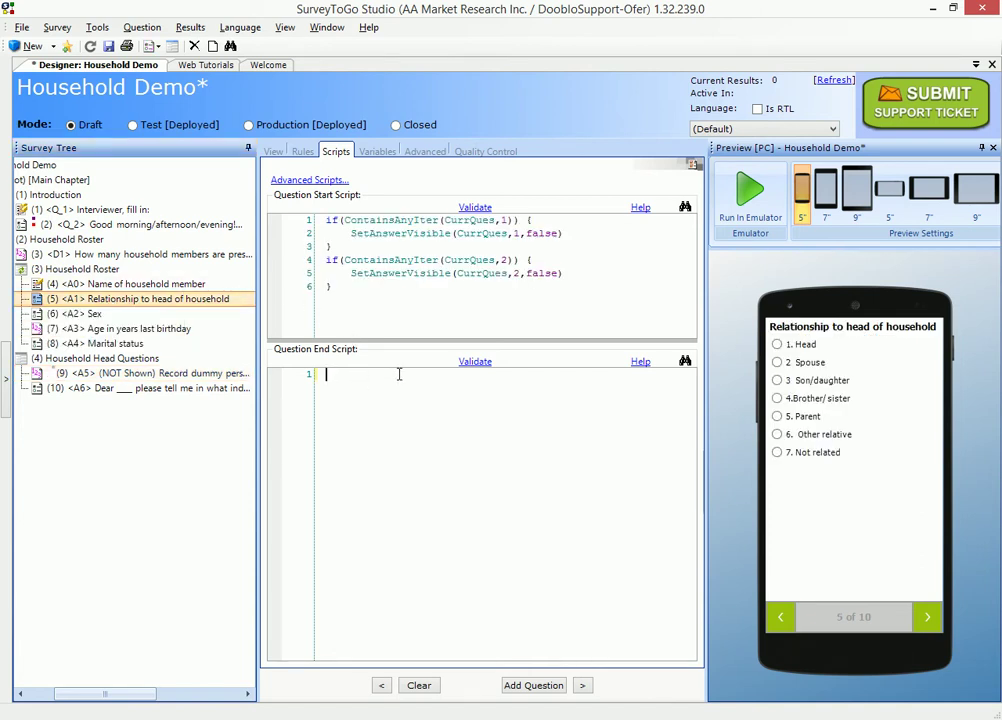
pyautogui.write('if (Answer(')
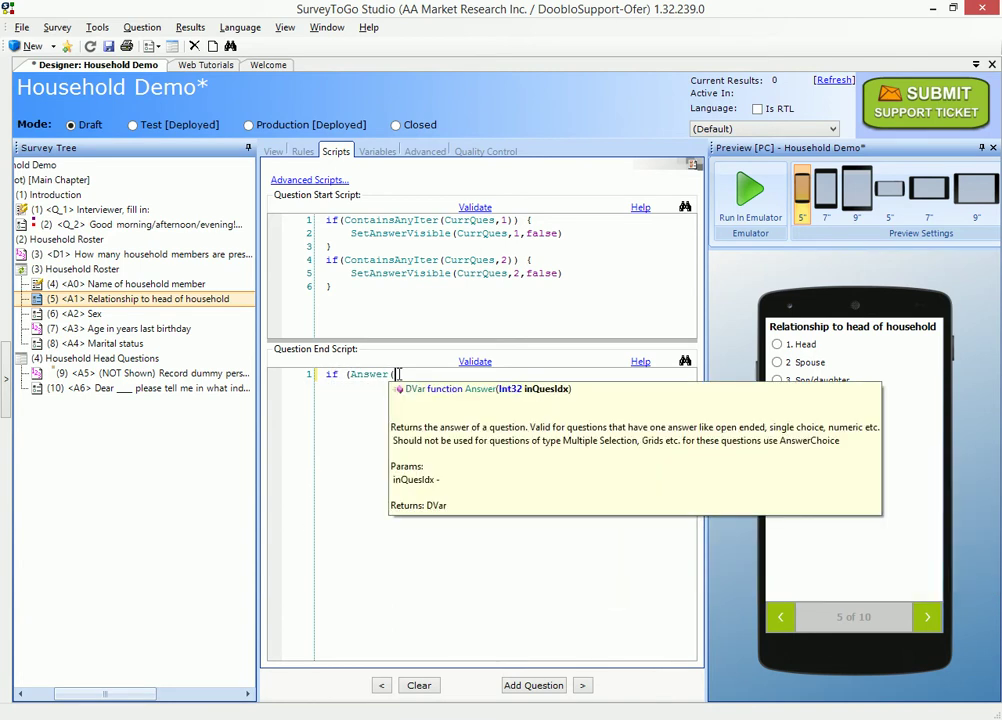
pyautogui.write('CurrQues) == 1) {')
pyautogui.press('Return')
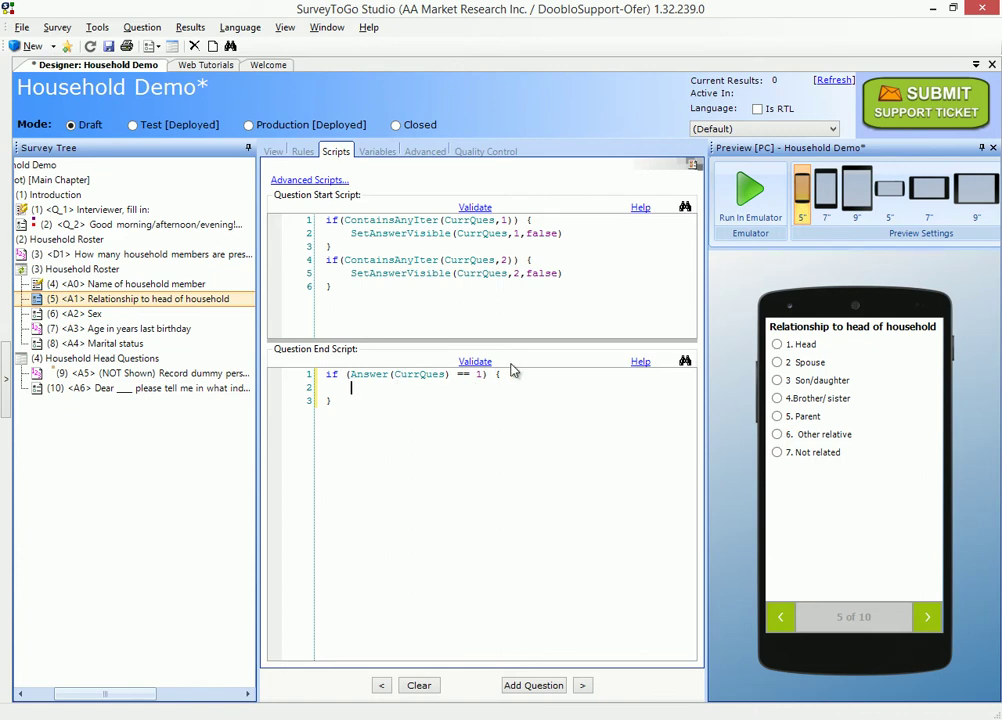
# Enter SetAnswer(A5,IterationIndex); inside the end script's if block to record the household head's person ID.
pyautogui.write('SetA')
pyautogui.press('Return')
pyautogui.write('(')
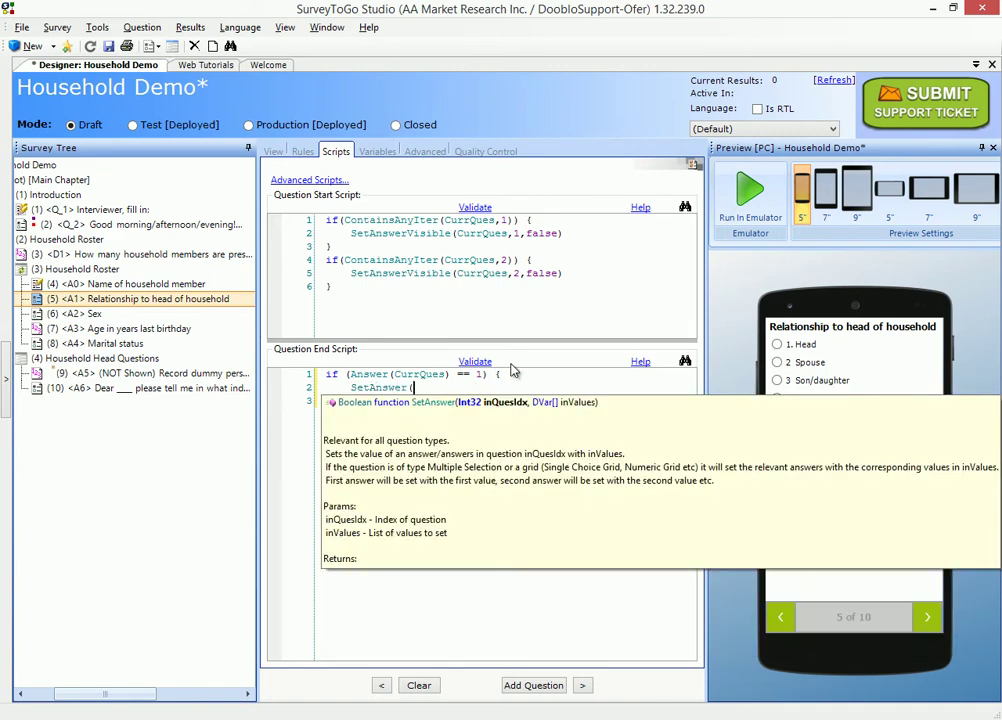
pyautogui.write('A5,')
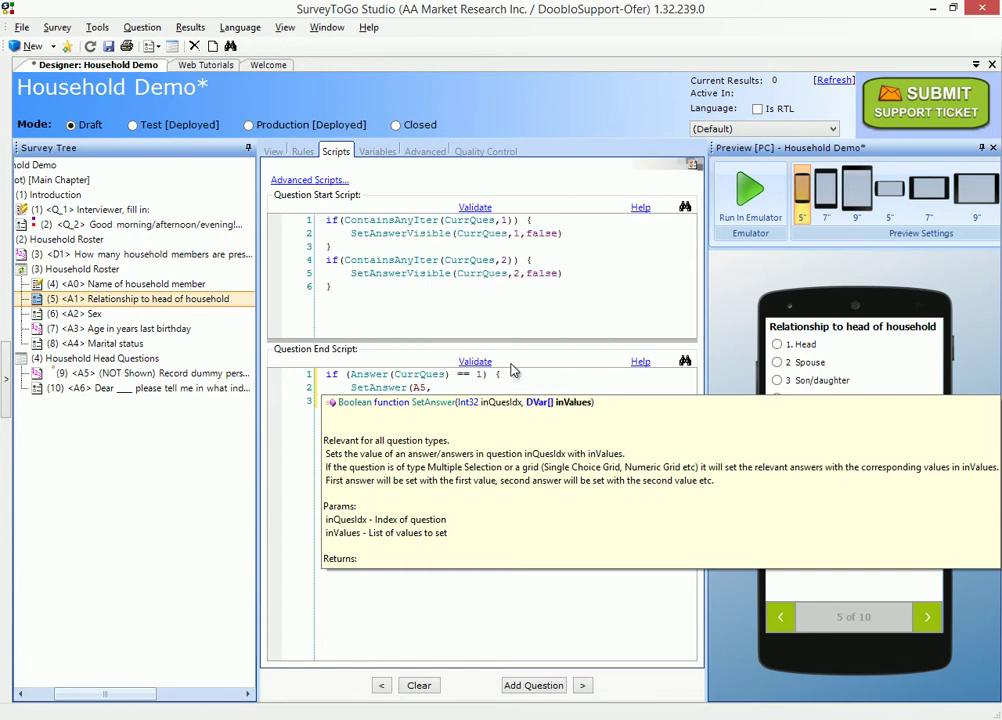
pyautogui.write('Itera')
pyautogui.press('Return')
pyautogui.write(');')
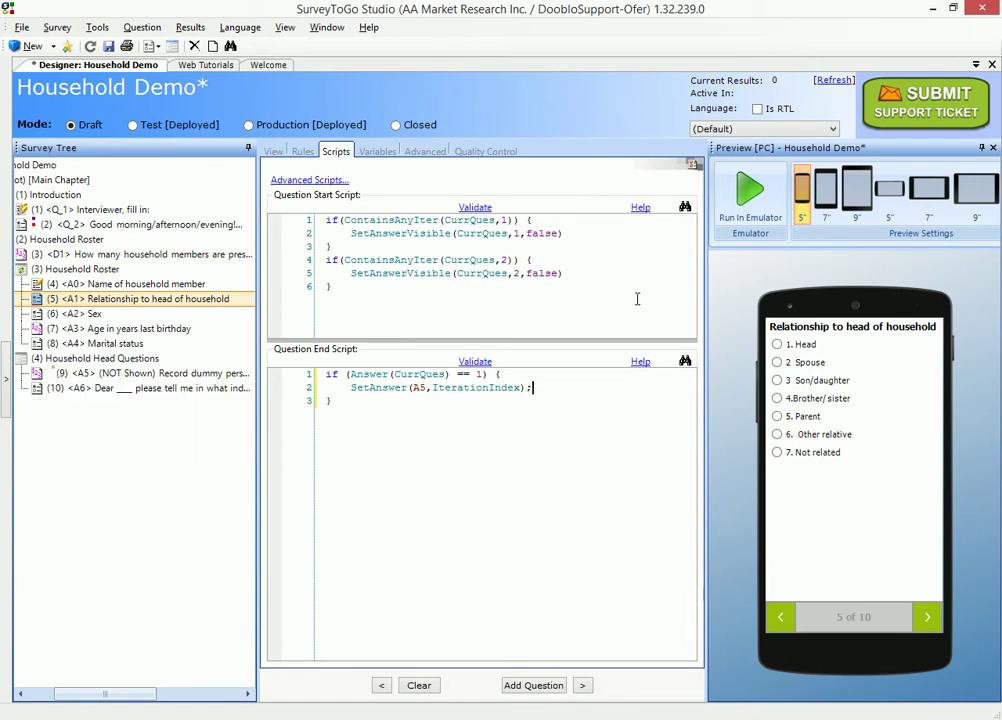
# Compare the age recording note in column A3 of the Word questionnaire with question A3's surveyor instruction in SurveyToGo Studio.
pyautogui.hotkey('alt', 'Tab')
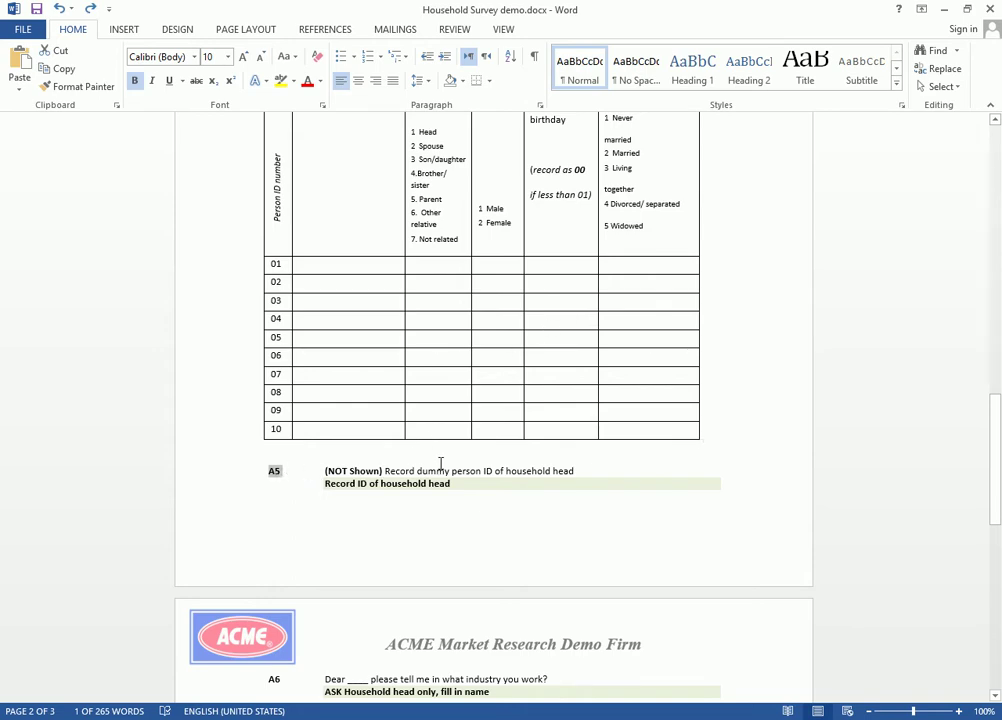
pyautogui.scroll(-4, 440, 463)
pyautogui.scroll(6, 445, 459)
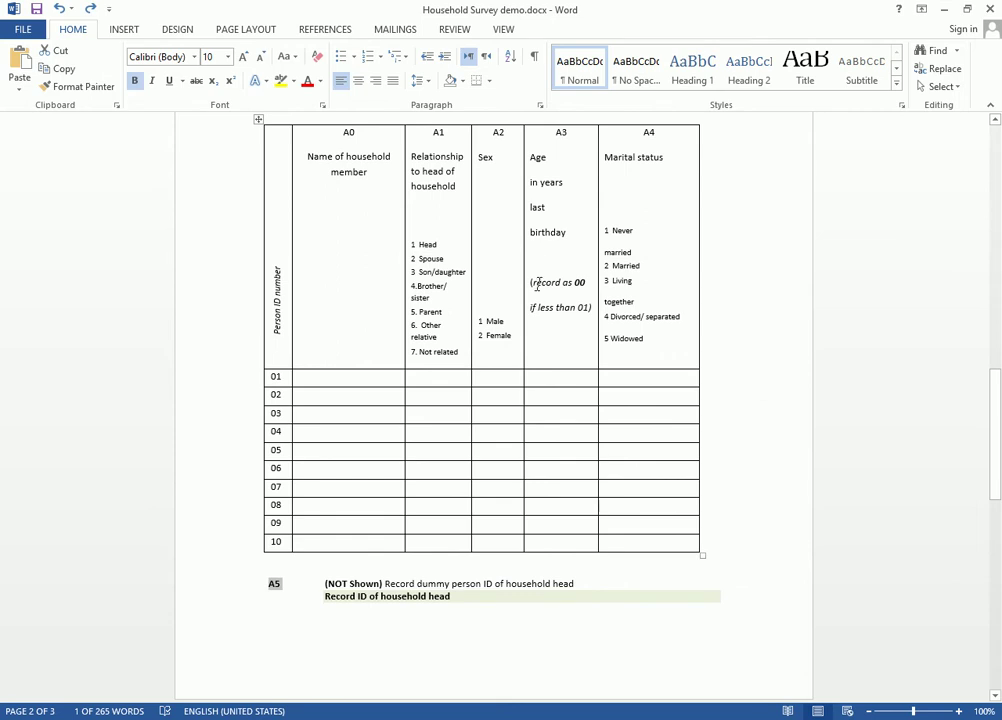
pyautogui.moveTo(538, 284); pyautogui.dragTo(560, 294)
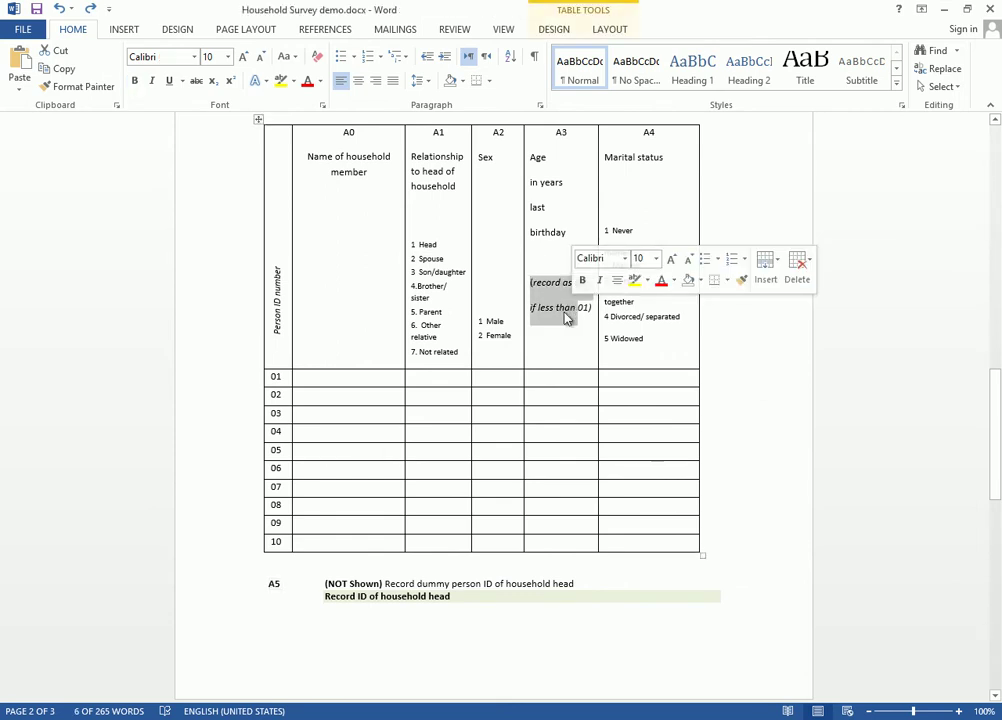
pyautogui.click(575, 310)
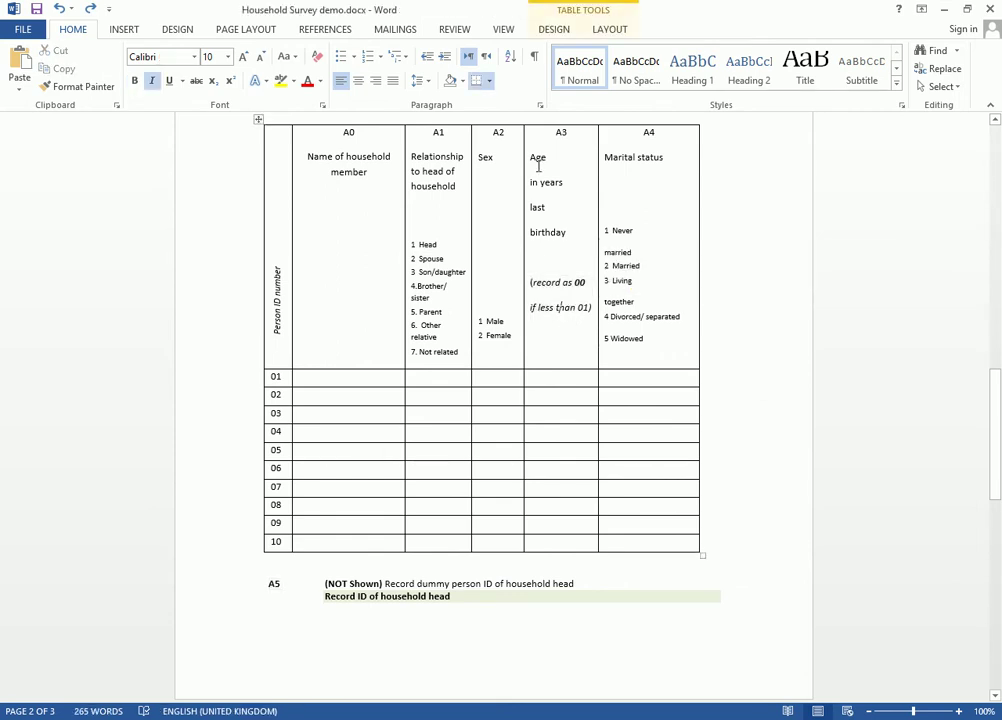
pyautogui.hotkey('alt', 'Tab')
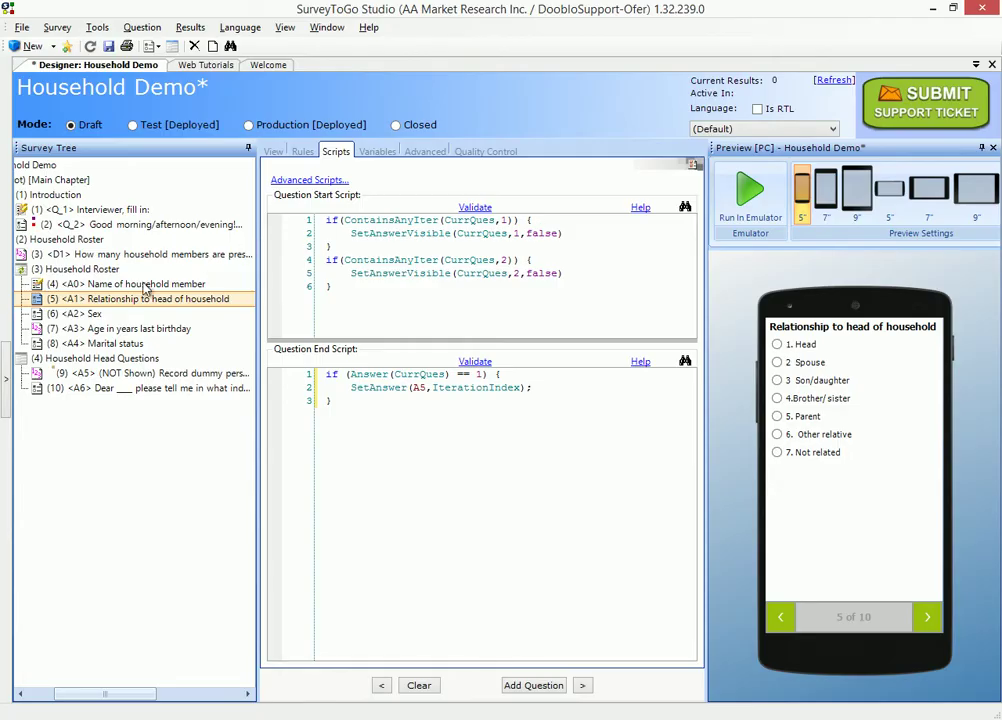
pyautogui.click(110, 330)
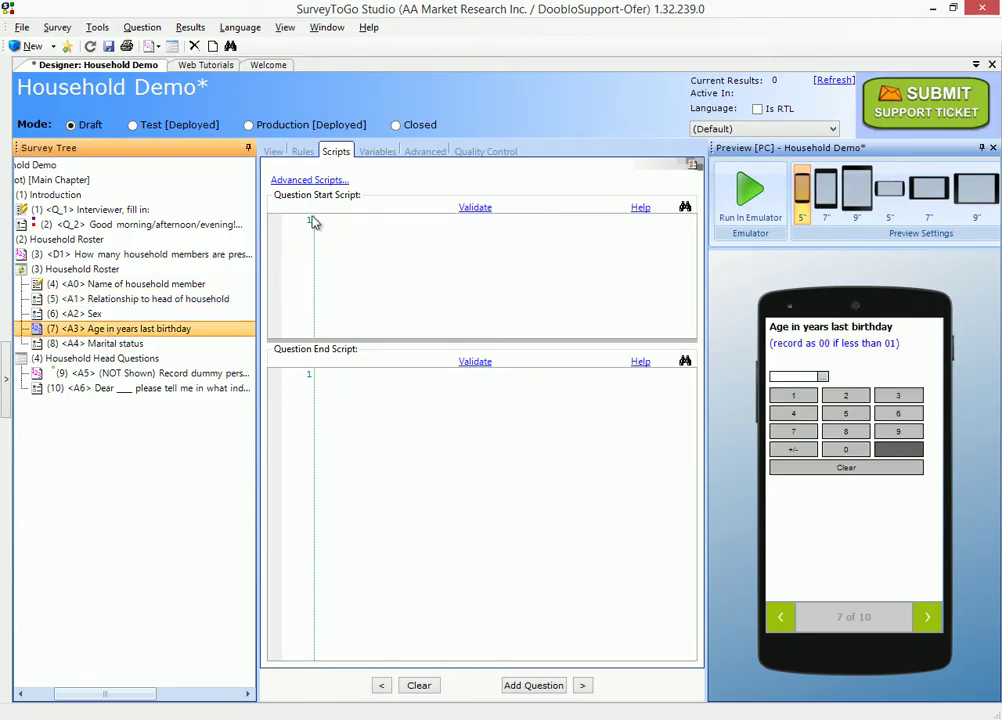
pyautogui.click(273, 151)
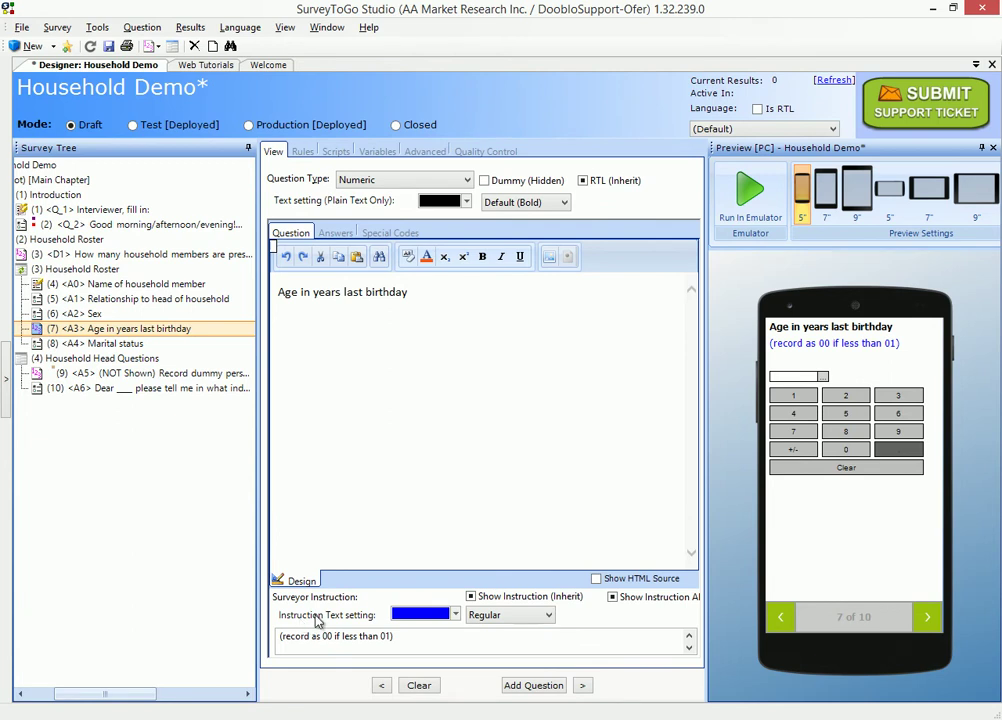
# Check question A3's surveyor instruction against its phone preview, and read item A6 with its household-head note in the Word questionnaire.
pyautogui.moveTo(394, 637); pyautogui.dragTo(290, 637)
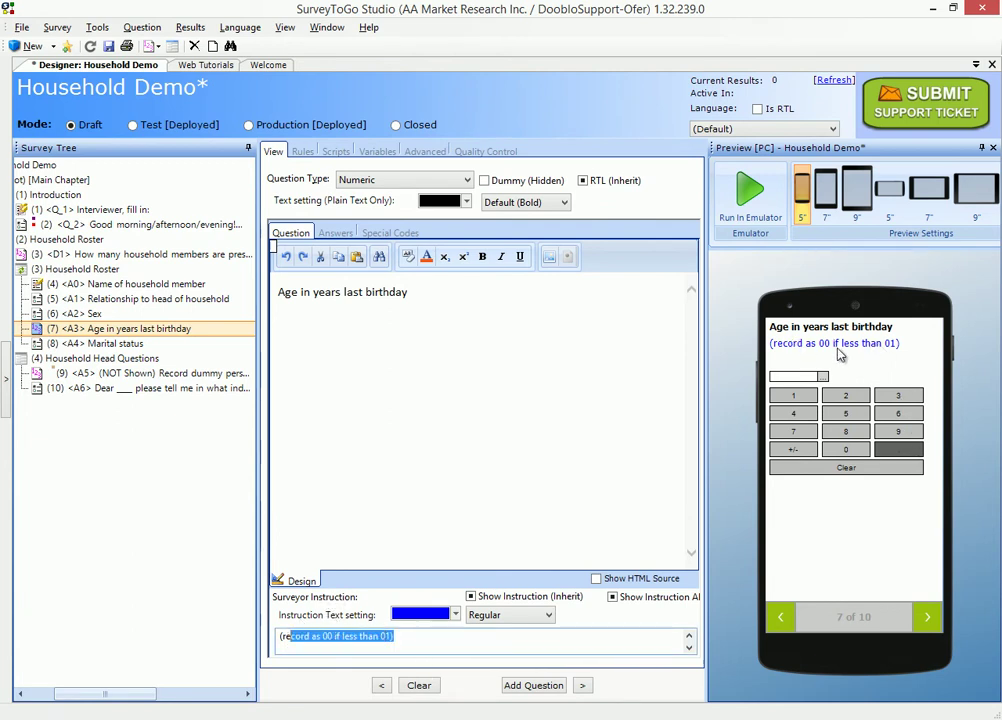
pyautogui.click(399, 384)
pyautogui.hotkey('alt', 'Tab')
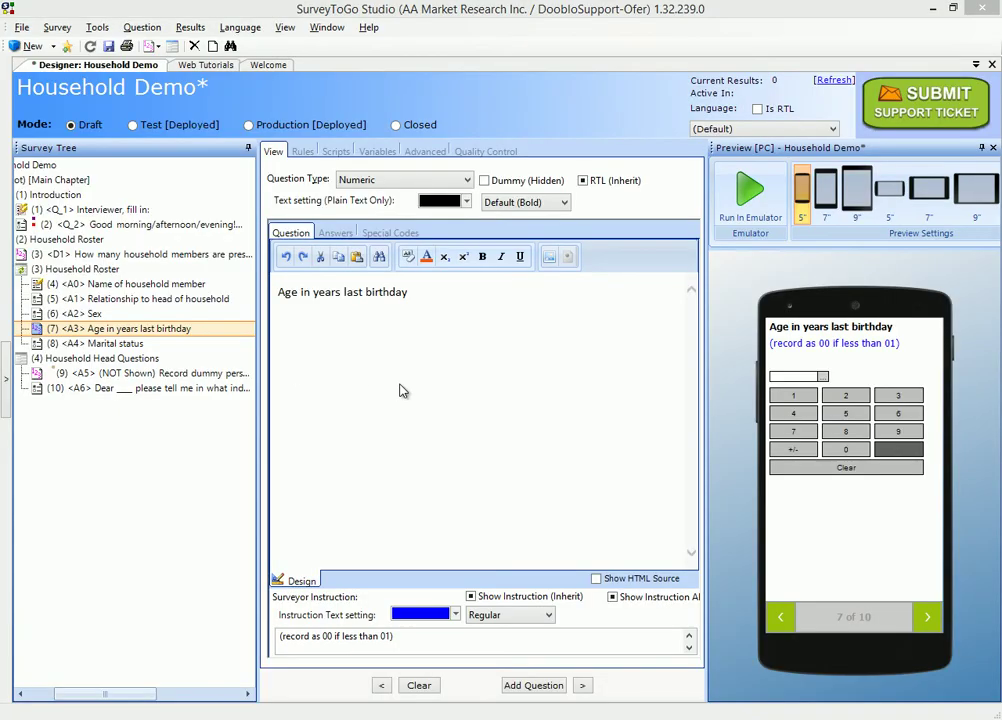
pyautogui.scroll(-5, 385, 416)
pyautogui.scroll(-2, 387, 433)
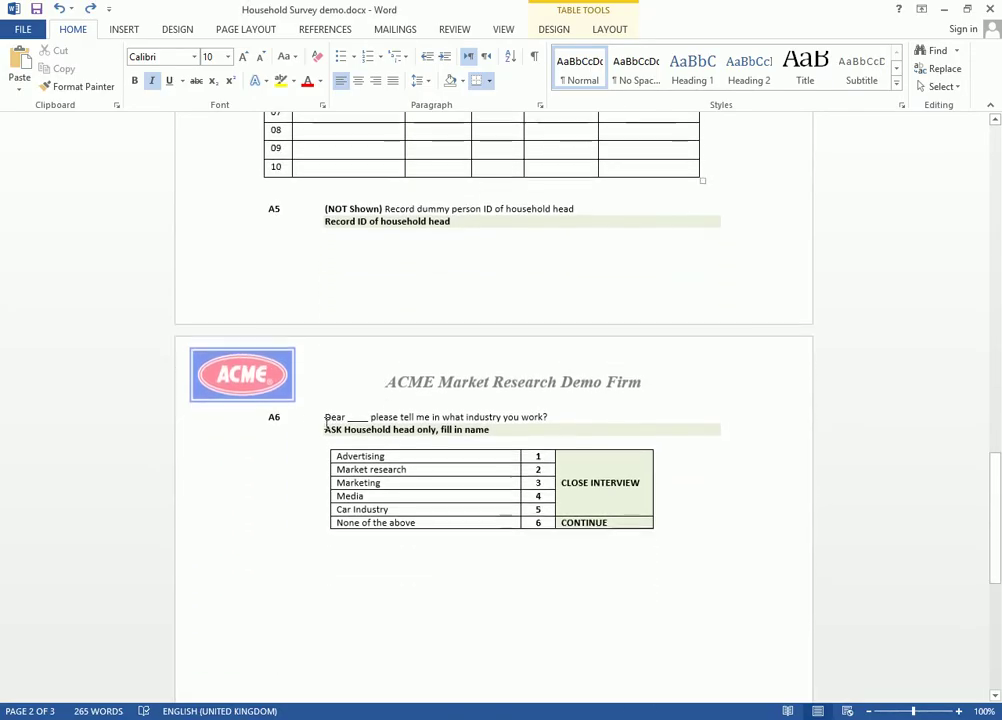
pyautogui.doubleClick(274, 417)
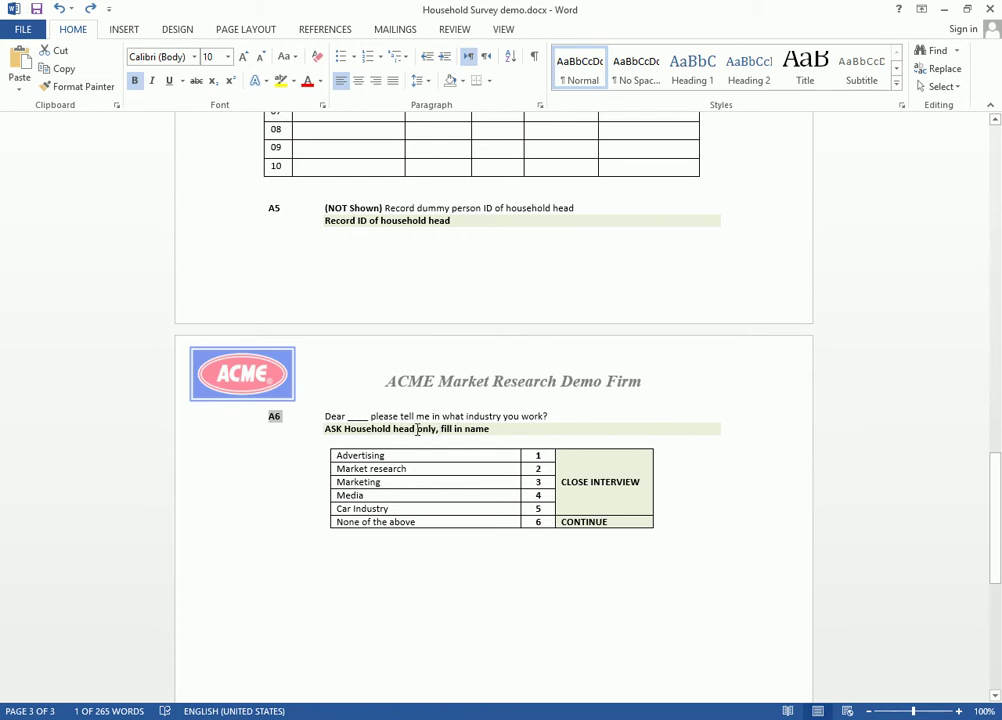
pyautogui.hotkey('alt', 'Tab')
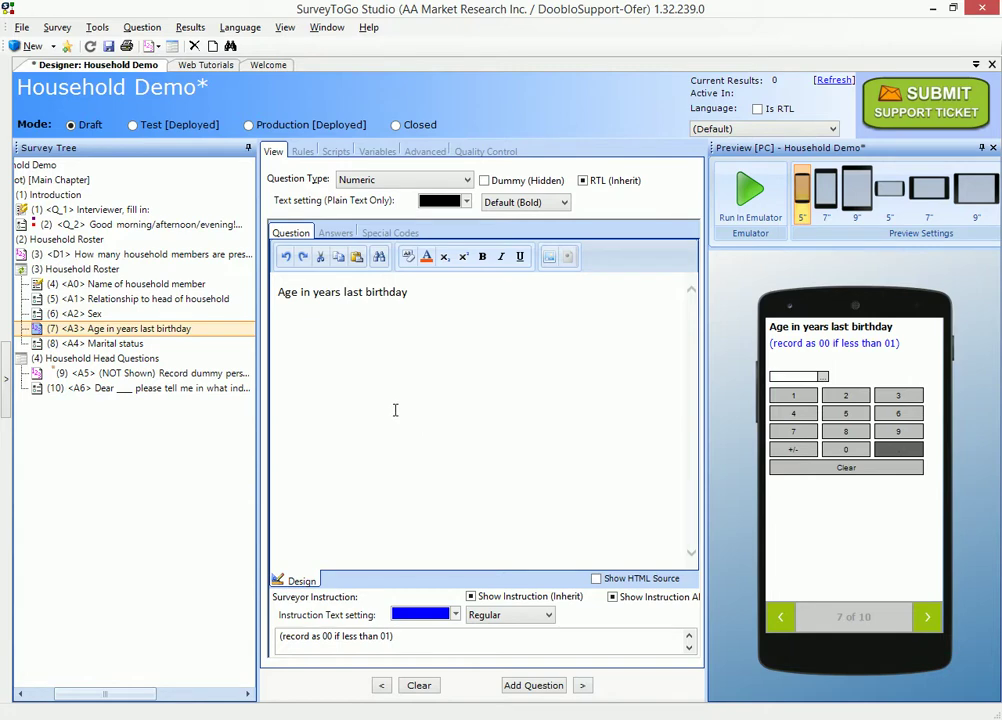
# Replace the blank after "Dear" in question A6's text with the placeholder {0}.
pyautogui.click(107, 392)
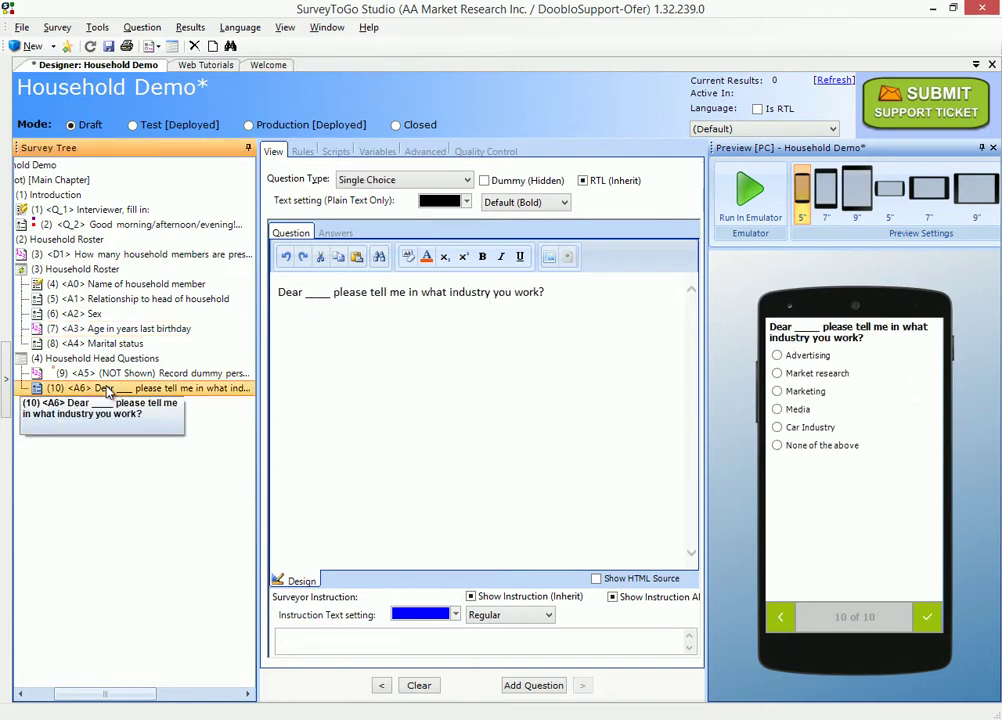
pyautogui.click(320, 295)
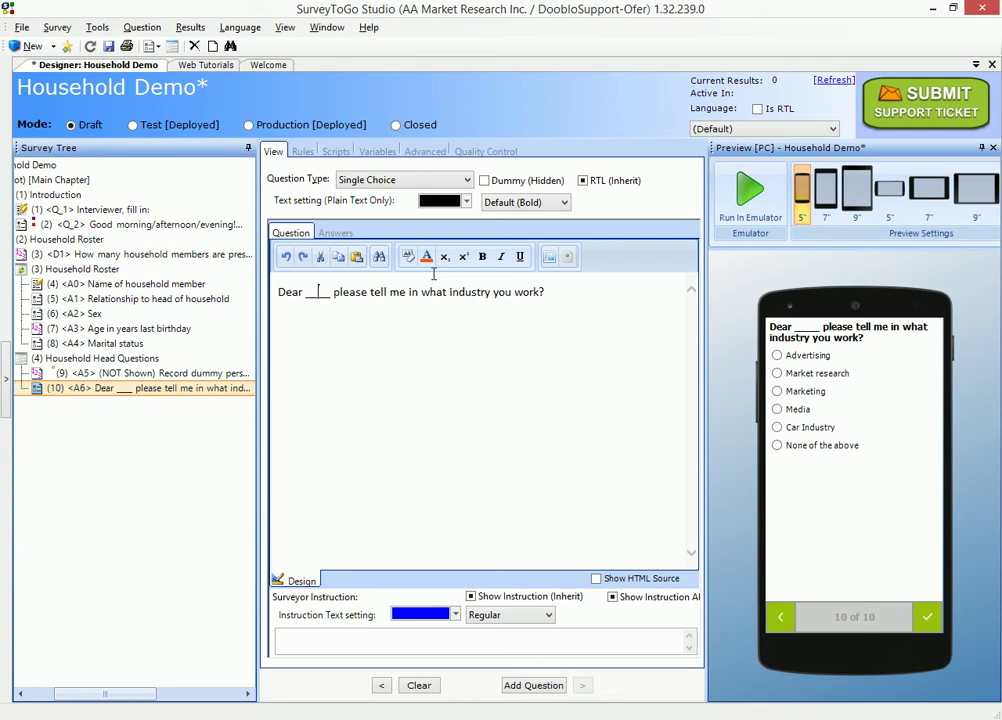
pyautogui.hotkey('ctrl', 'shift', 'Right')
pyautogui.write('{0}')
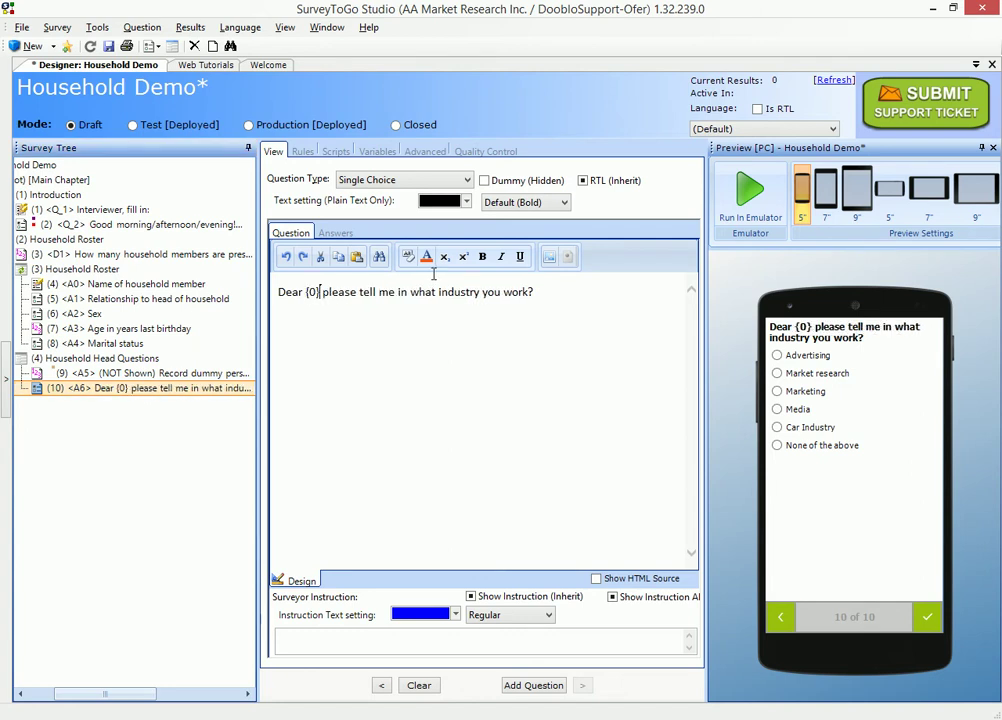
# Enter SetTextFormat(CurrQues,AnswerIter(A0,Answer(A5)); as question A6's start script to pipe in the household head's name.
pyautogui.click(335, 152)
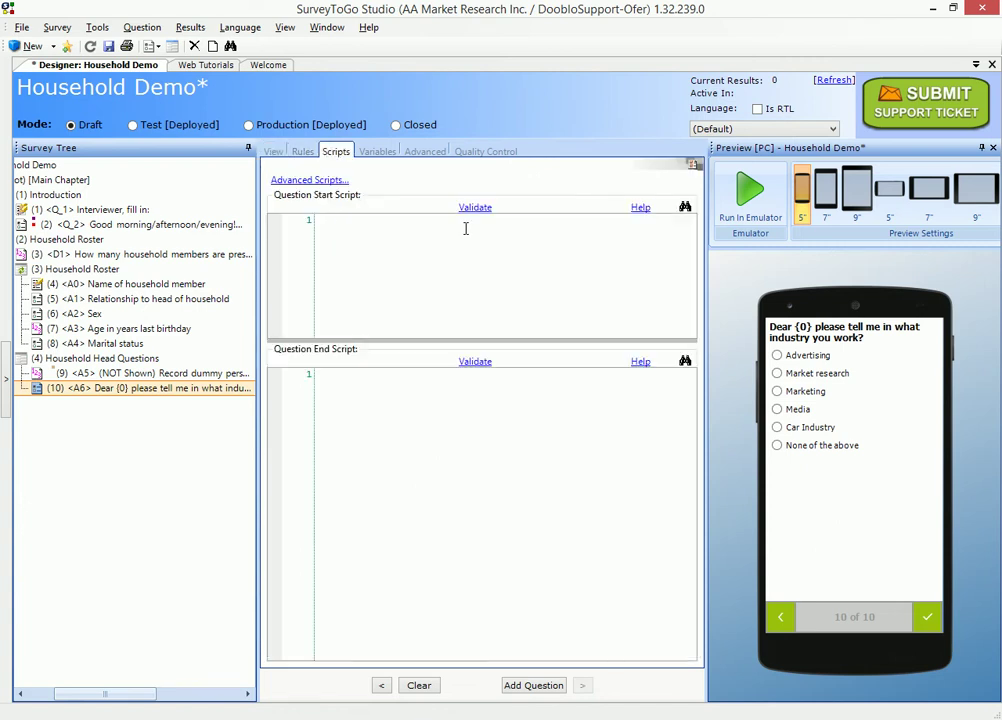
pyautogui.write('SetTextFo')
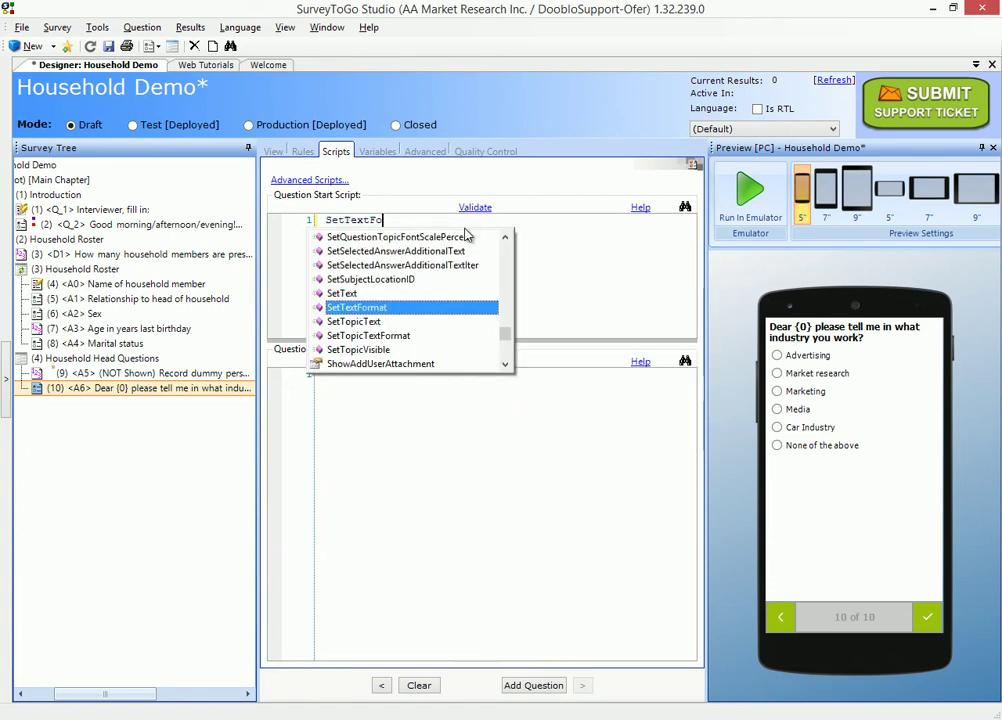
pyautogui.press('Return')
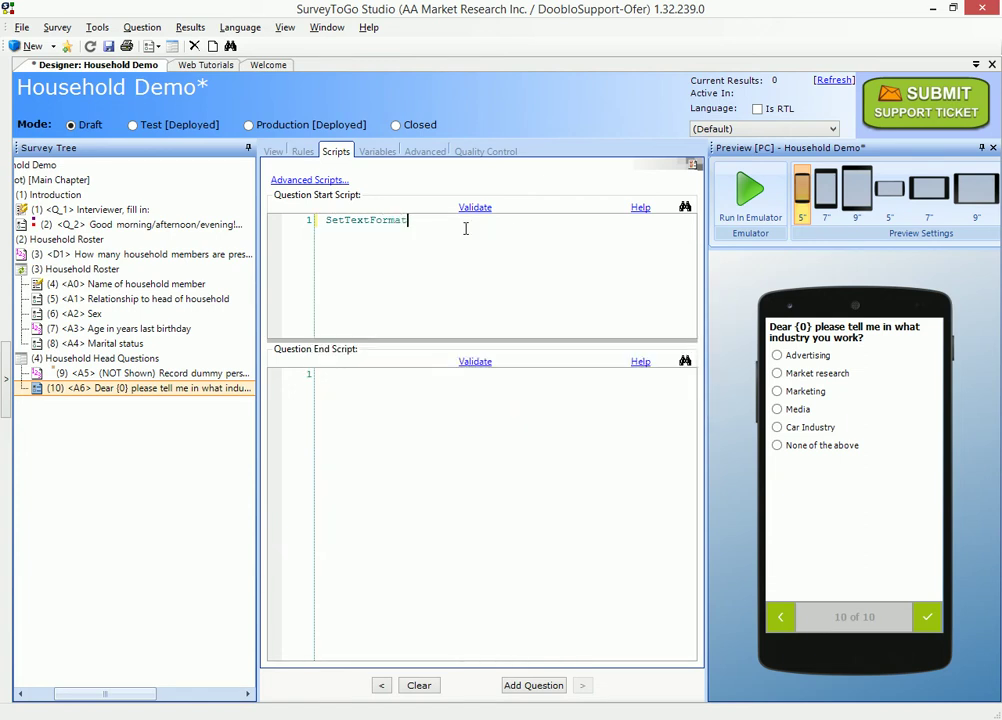
pyautogui.write('(CurrQues,')
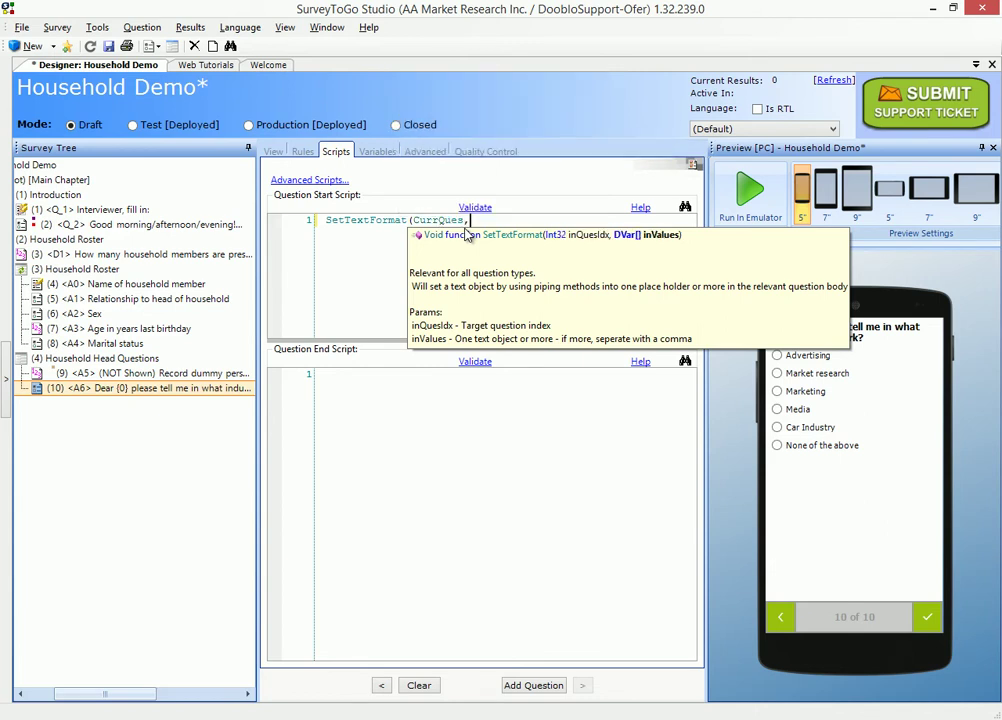
pyautogui.write('AnswerIter(')
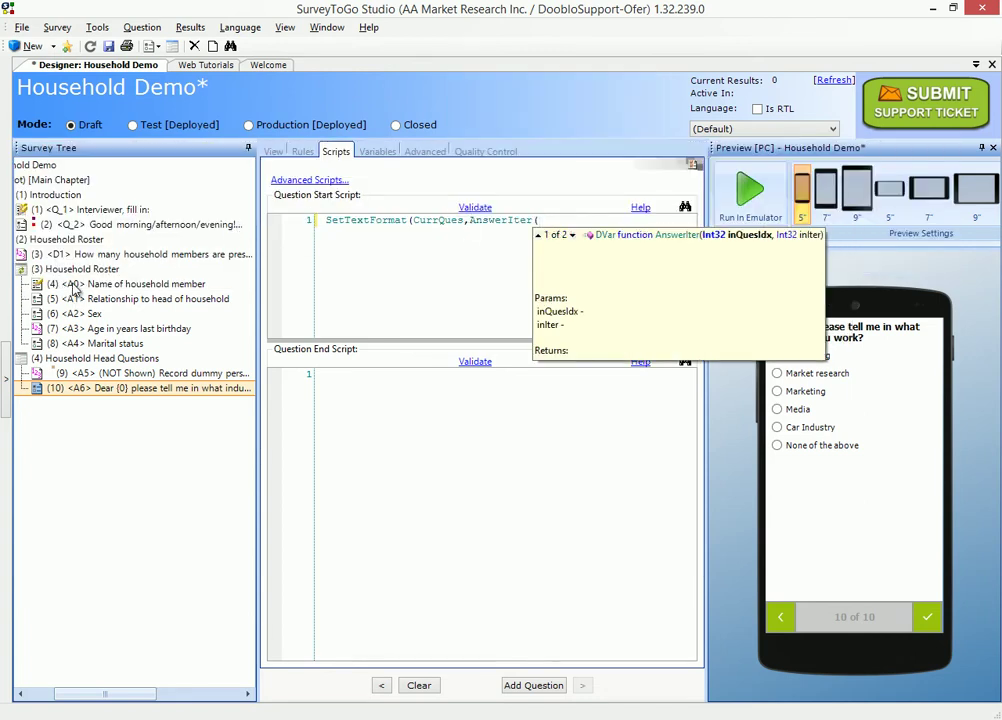
pyautogui.write('A0,')
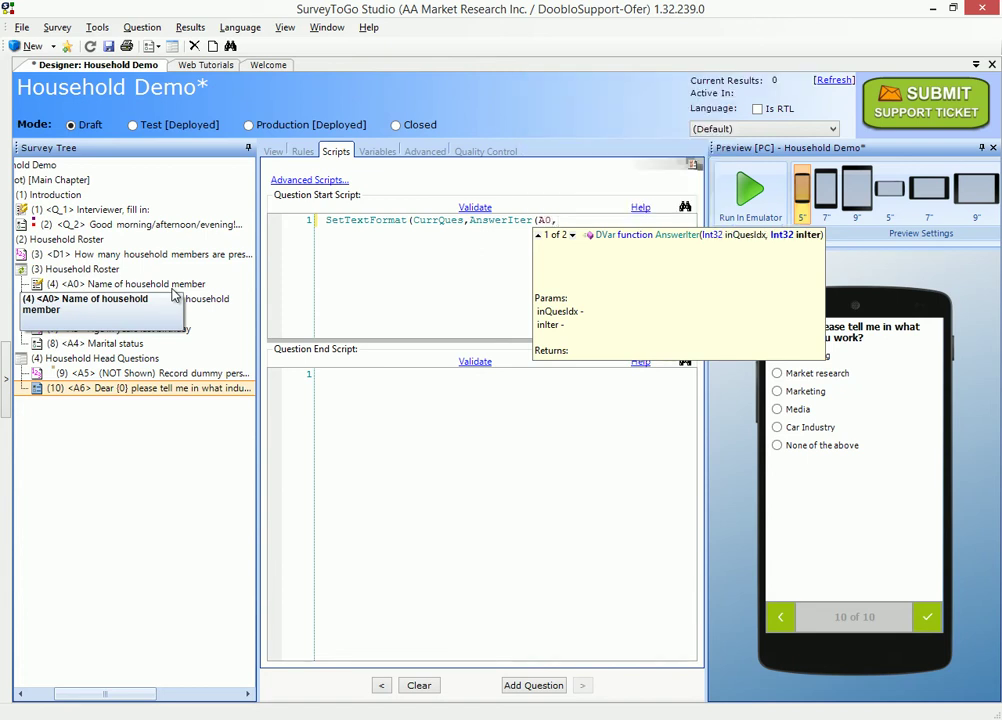
pyautogui.write('Answer(')
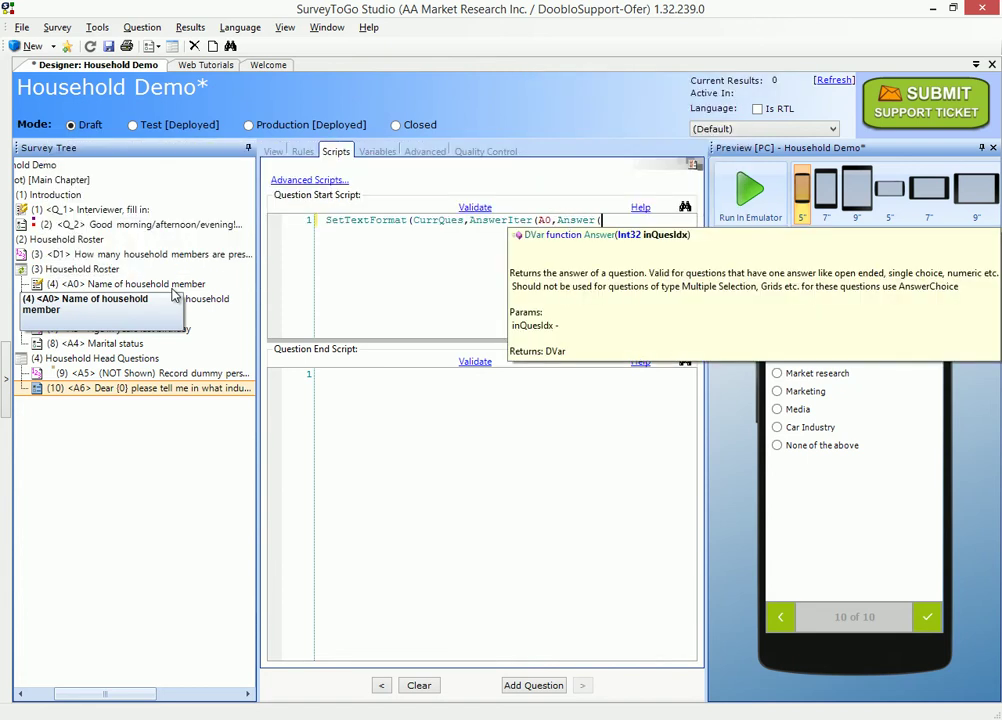
pyautogui.write('A5')
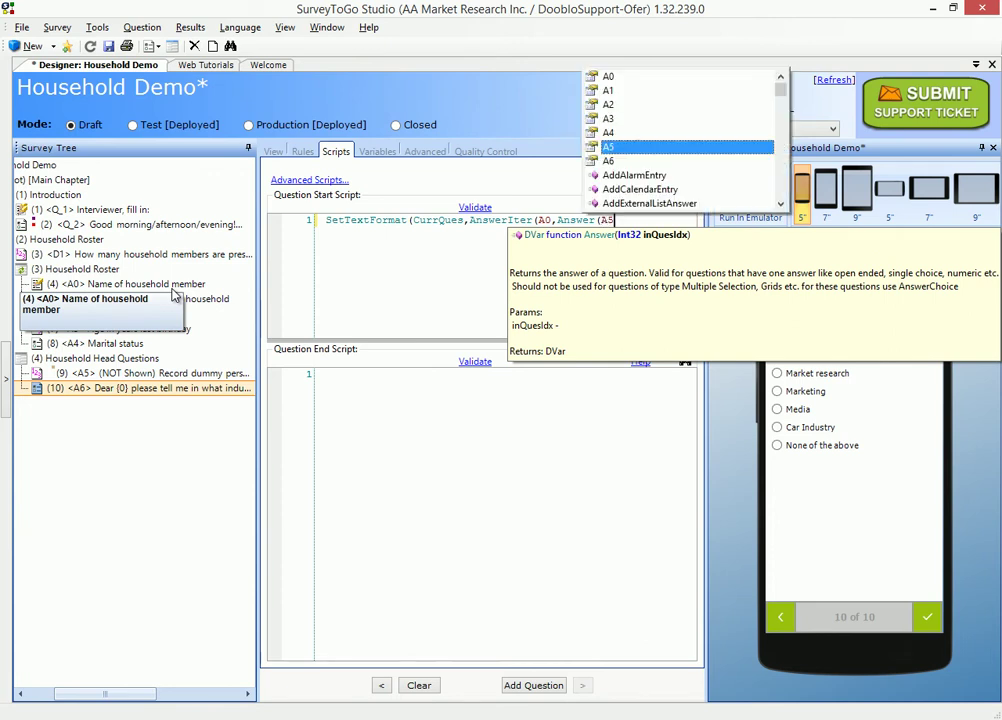
pyautogui.write('));')
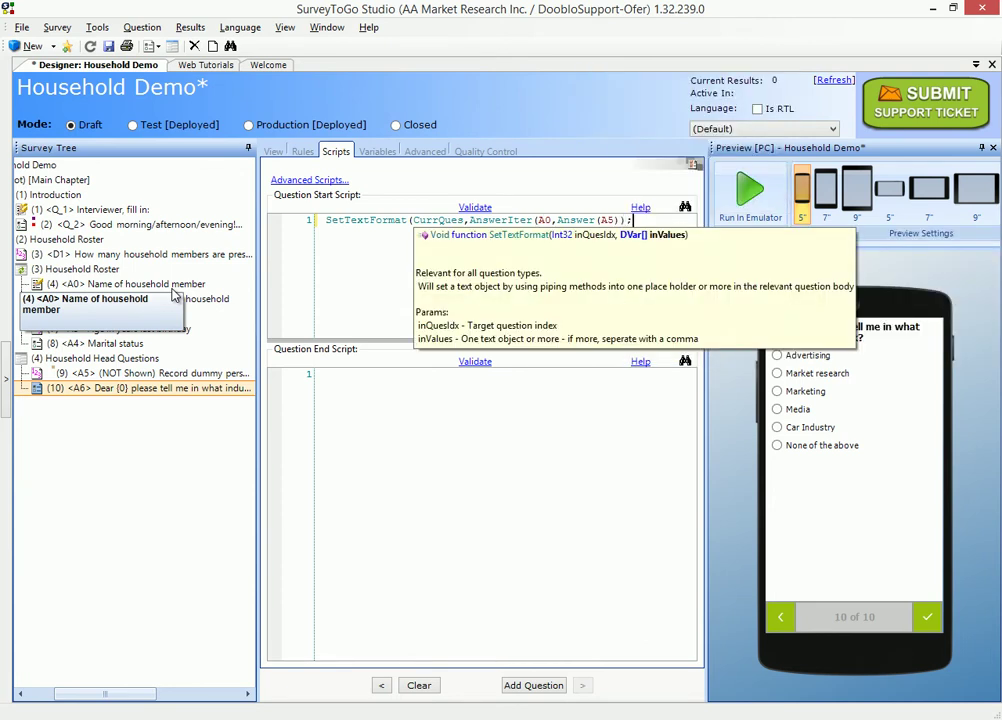
# Examine the AnswerIter(A0,Answer(A5)) expression in question A6's start script and the questions it refers to in the survey tree.
pyautogui.doubleClick(607, 220)
pyautogui.hotkey('ctrl', 'shift', 'Left')
pyautogui.hotkey('ctrl', 'shift', 'Left')
pyautogui.hotkey('ctrl', 'shift', 'Left')
pyautogui.hotkey('ctrl', 'shift', 'Left')
pyautogui.hotkey('ctrl', 'shift', 'Left')
pyautogui.hotkey('ctrl', 'shift', 'Left')
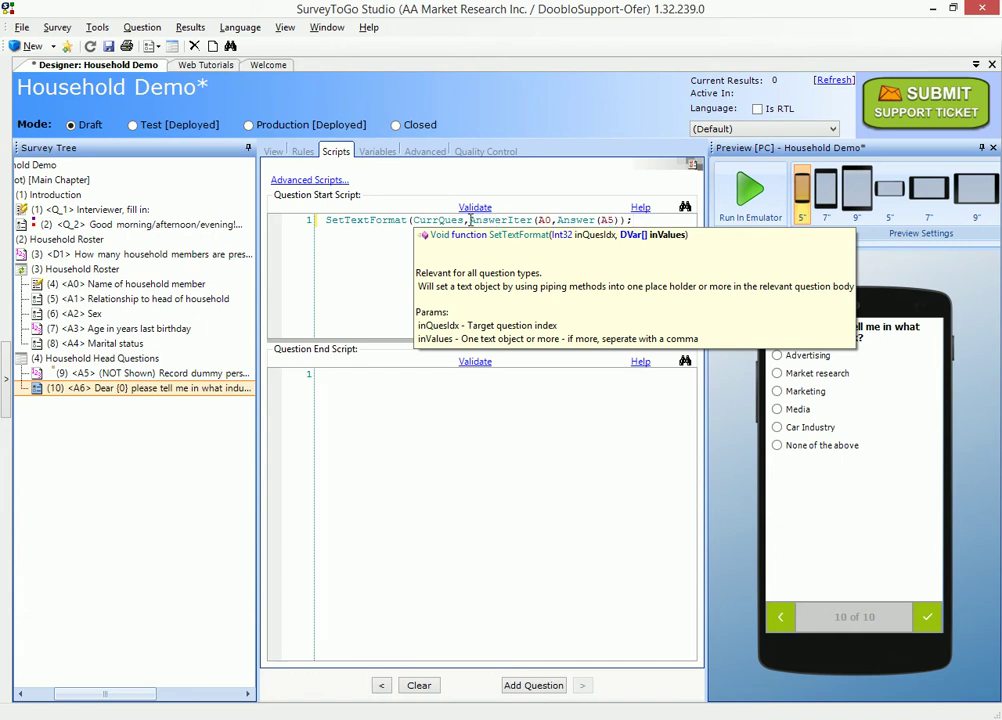
pyautogui.hotkey('shift', 'Right')
pyautogui.hotkey('shift', 'Right')
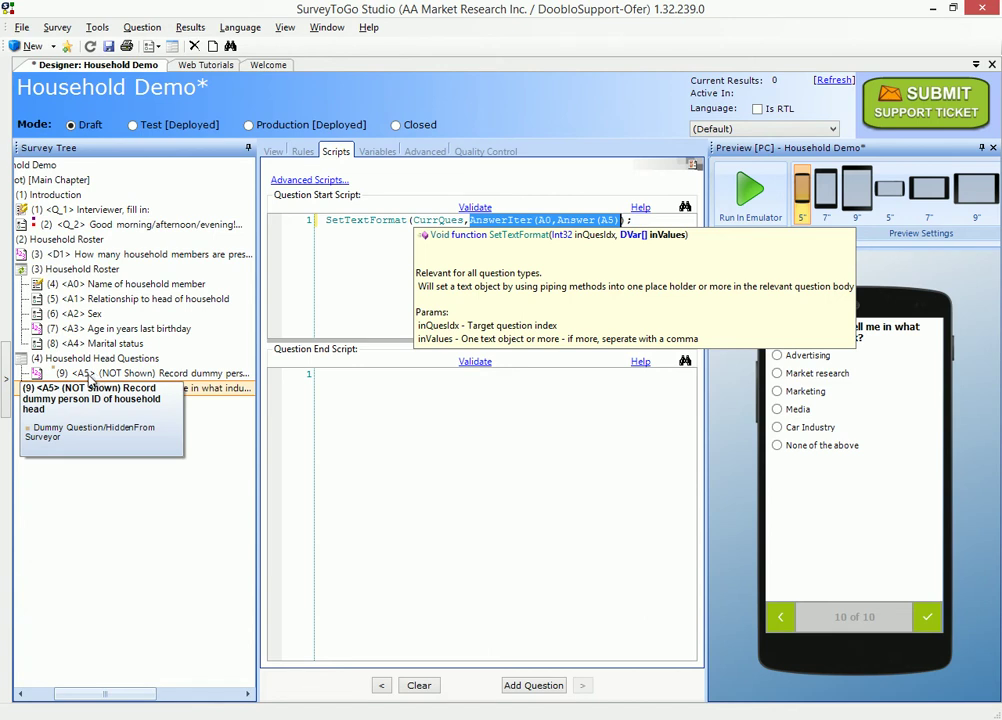
pyautogui.click(353, 221)
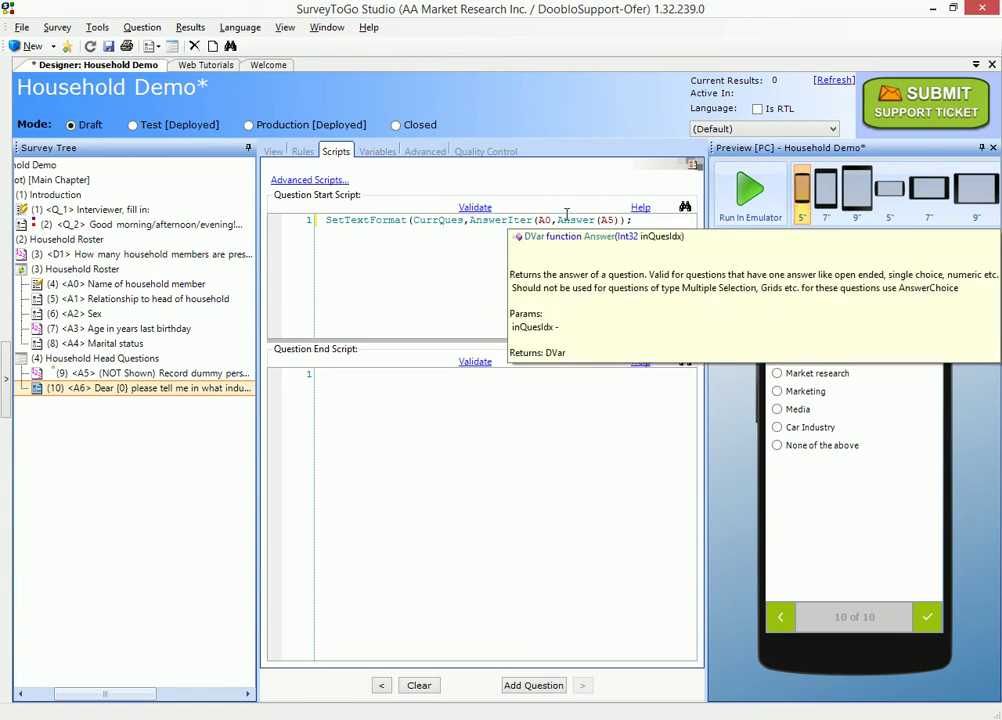
# Run the survey in the PC emulator, jump to question D1 and answer 3 household members.
pyautogui.click(755, 201)
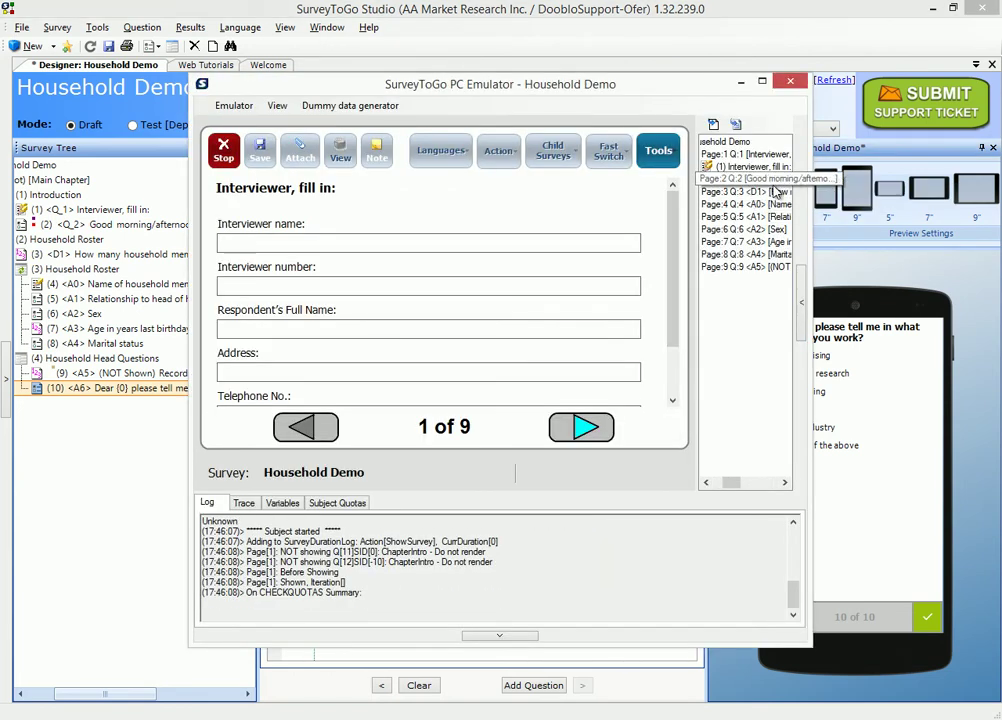
pyautogui.click(772, 195)
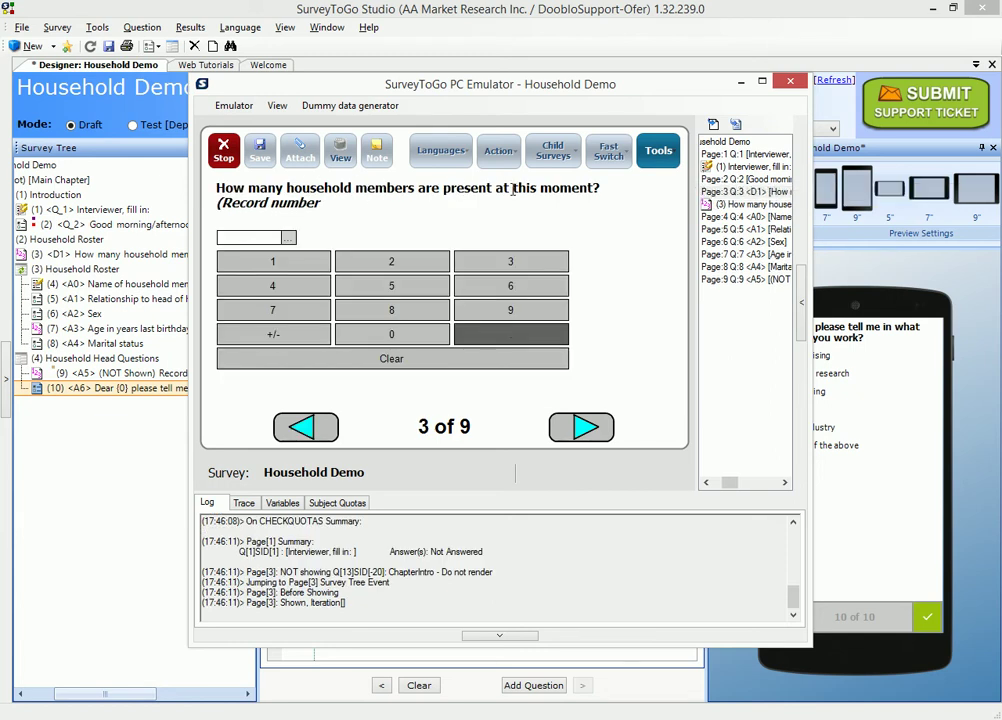
pyautogui.click(466, 264)
pyautogui.click(581, 426)
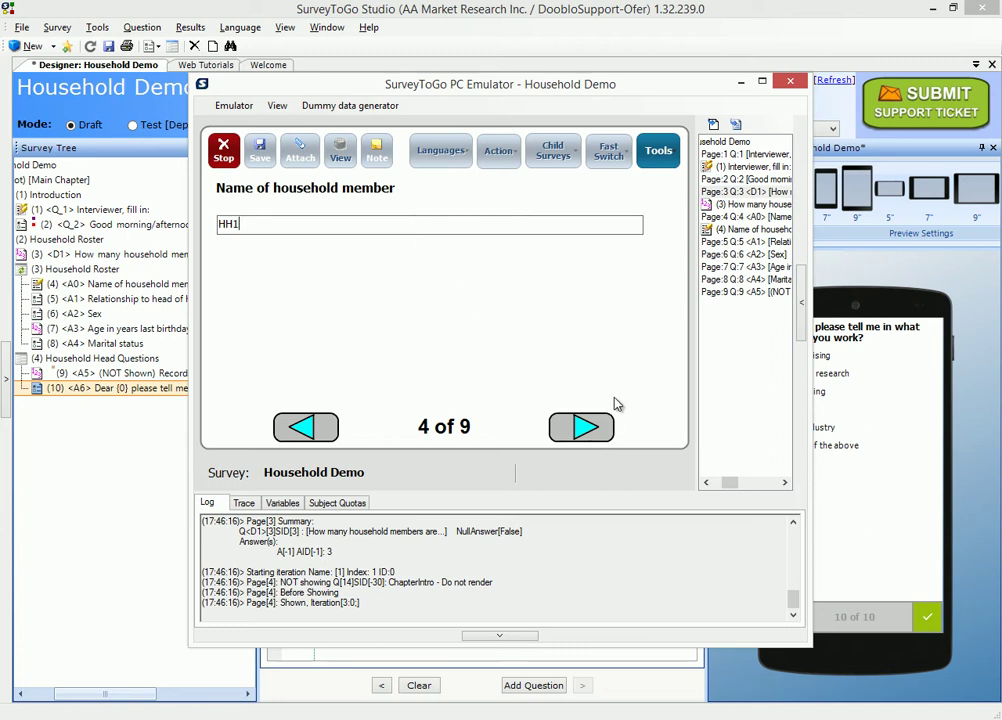
# Test the first roster iteration in the emulator by entering the member's name, the relationship Head, the sex Male and an age.
pyautogui.press('BackSpace')
pyautogui.press('BackSpace')
pyautogui.press('BackSpace')
pyautogui.write('Dave')
pyautogui.click(584, 427)
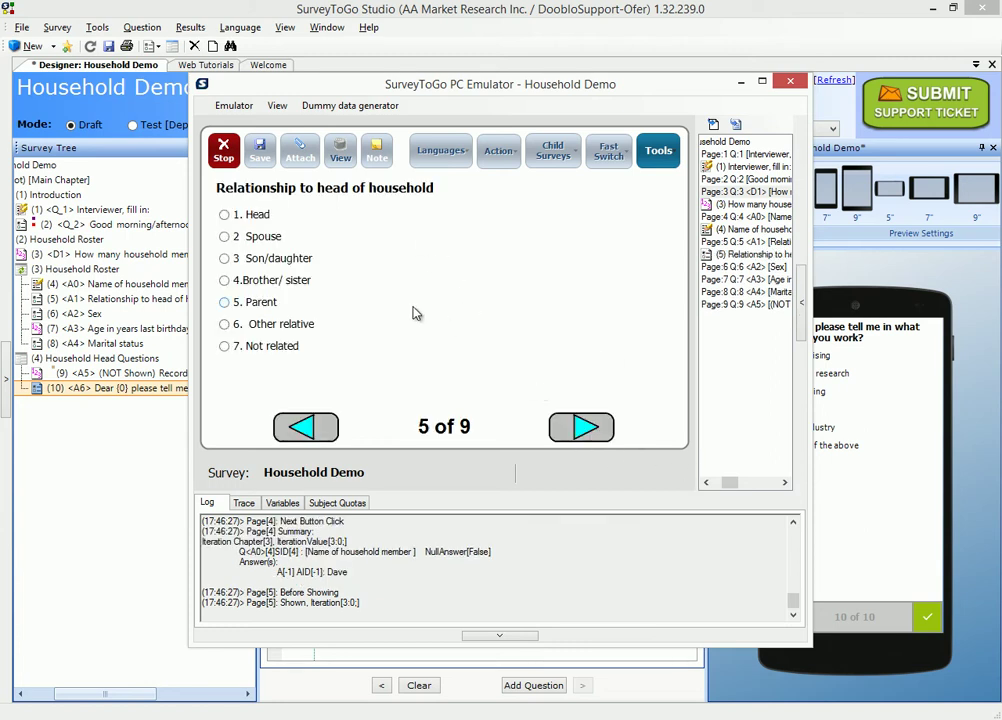
pyautogui.click(257, 215)
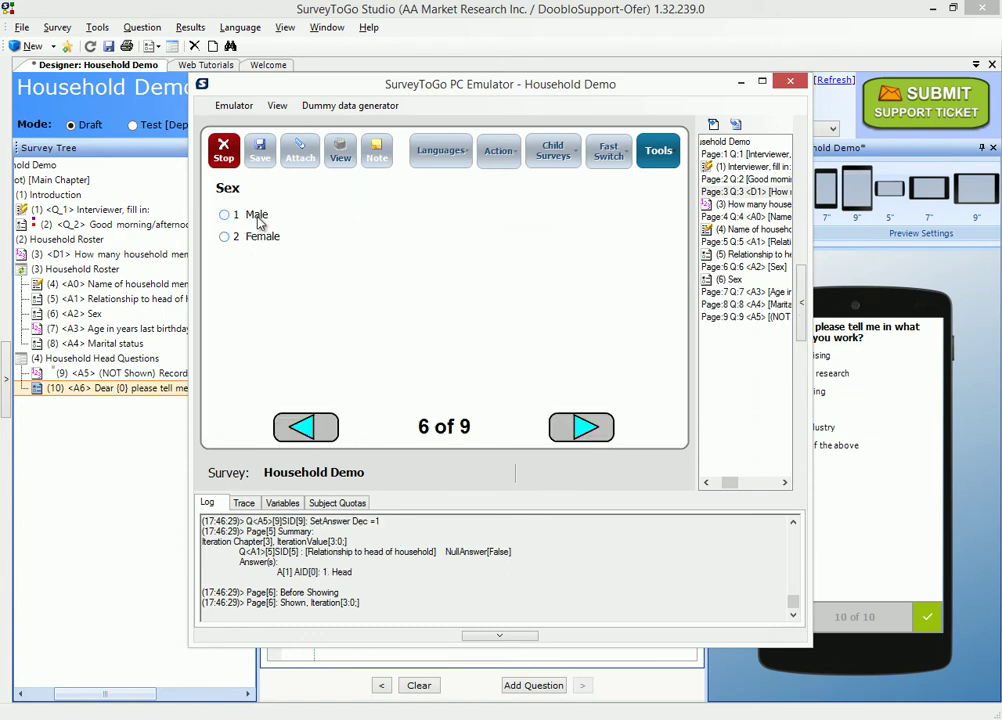
pyautogui.click(257, 217)
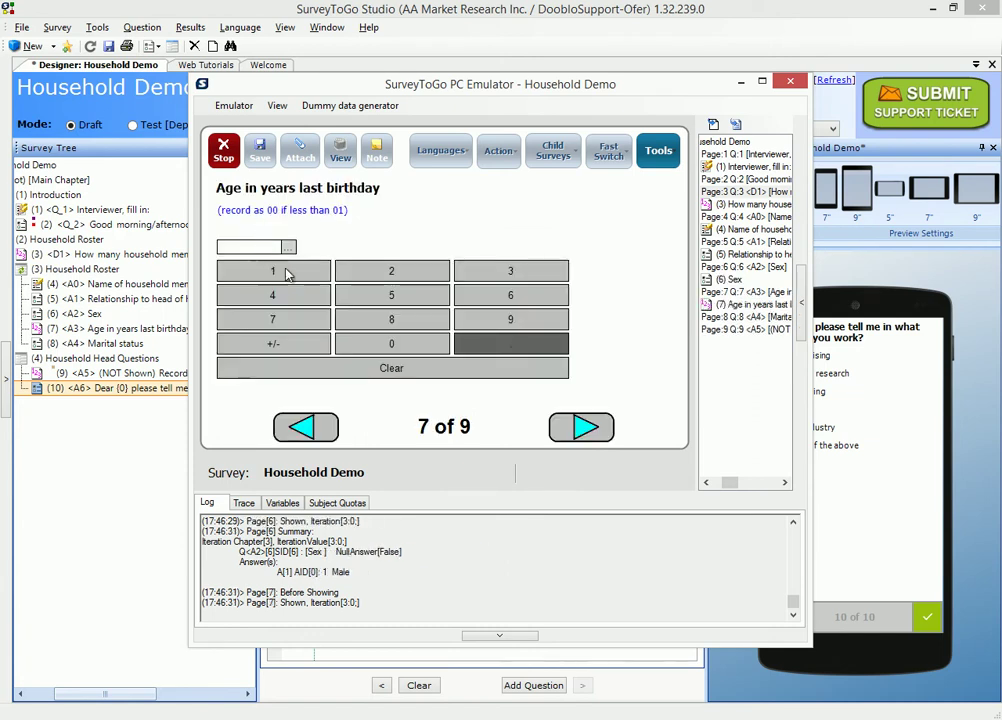
pyautogui.click(387, 294)
pyautogui.click(583, 425)
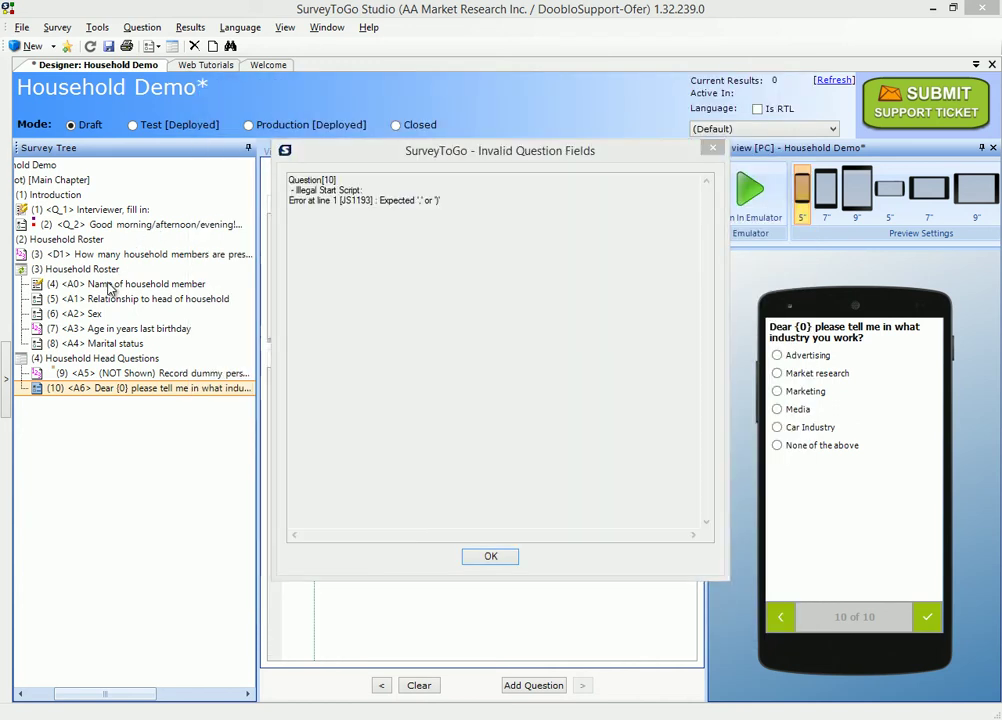
# Dismiss the script error and add the missing closing parenthesis before the semicolon in question A6's start script.
pyautogui.click(490, 556)
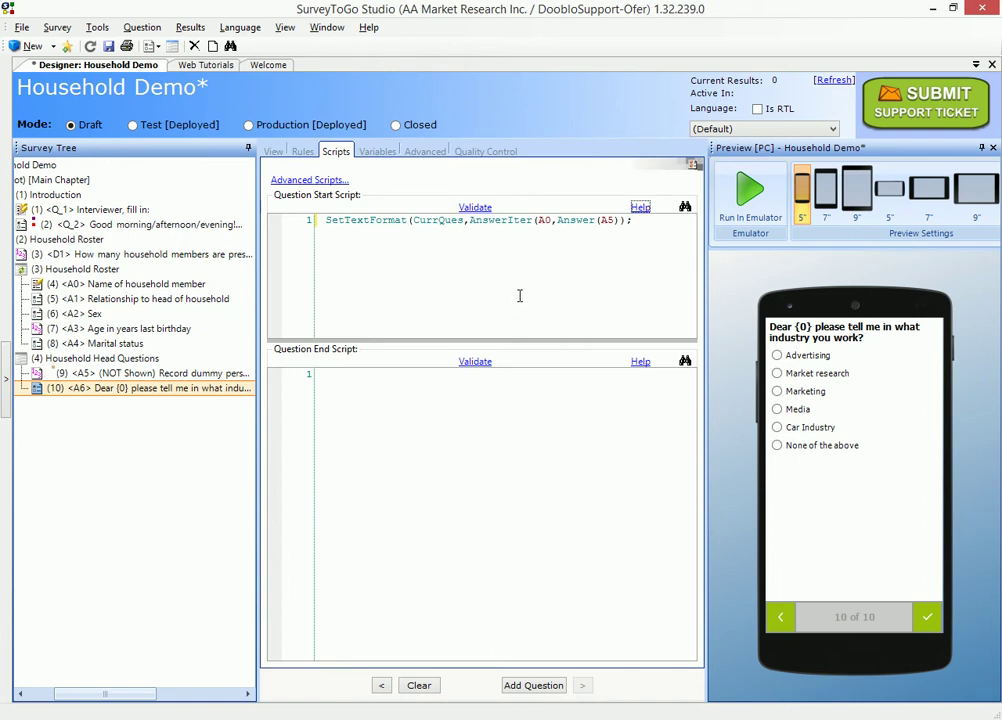
pyautogui.click(482, 219)
pyautogui.press('Left')
pyautogui.write(')')
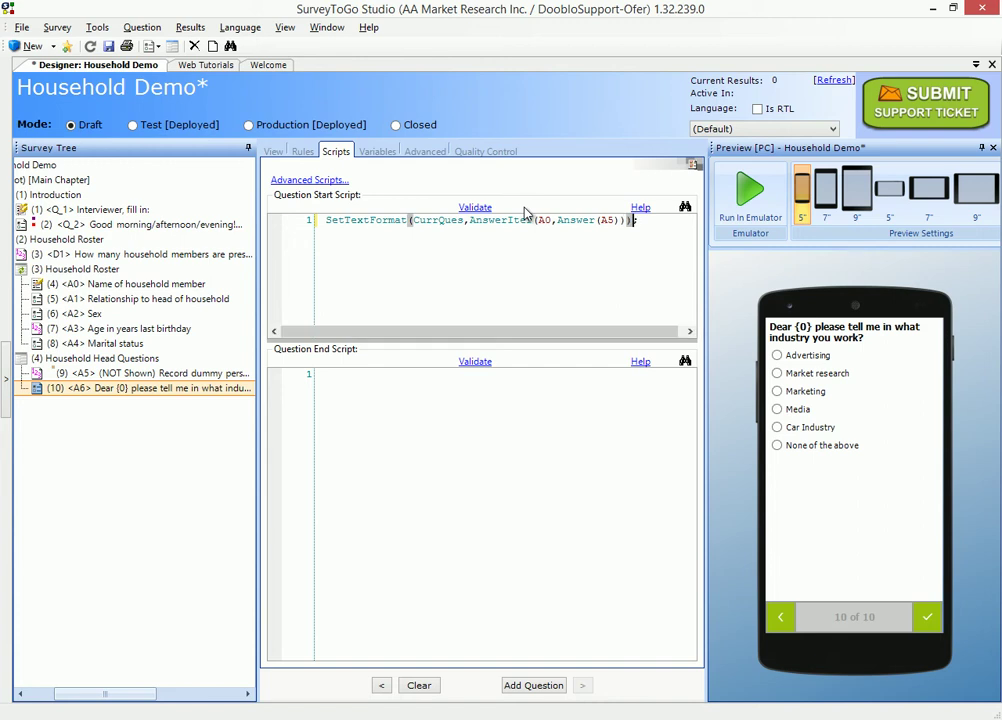
# Insert the prefix (HH{0}) before "Name of household member" in question A0's text.
pyautogui.click(110, 286)
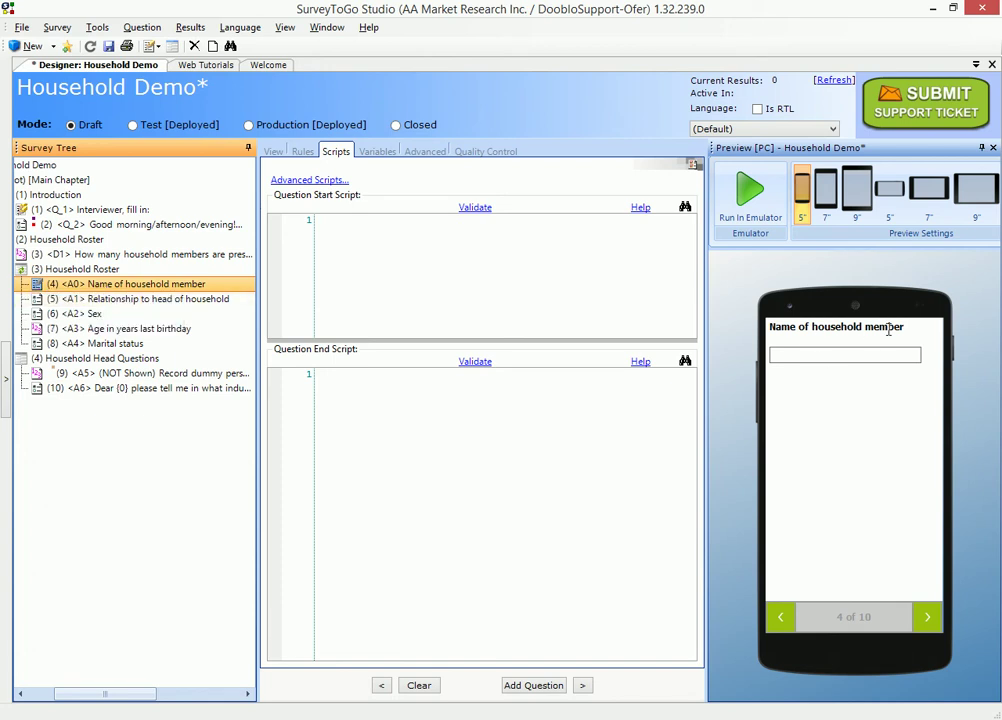
pyautogui.click(275, 153)
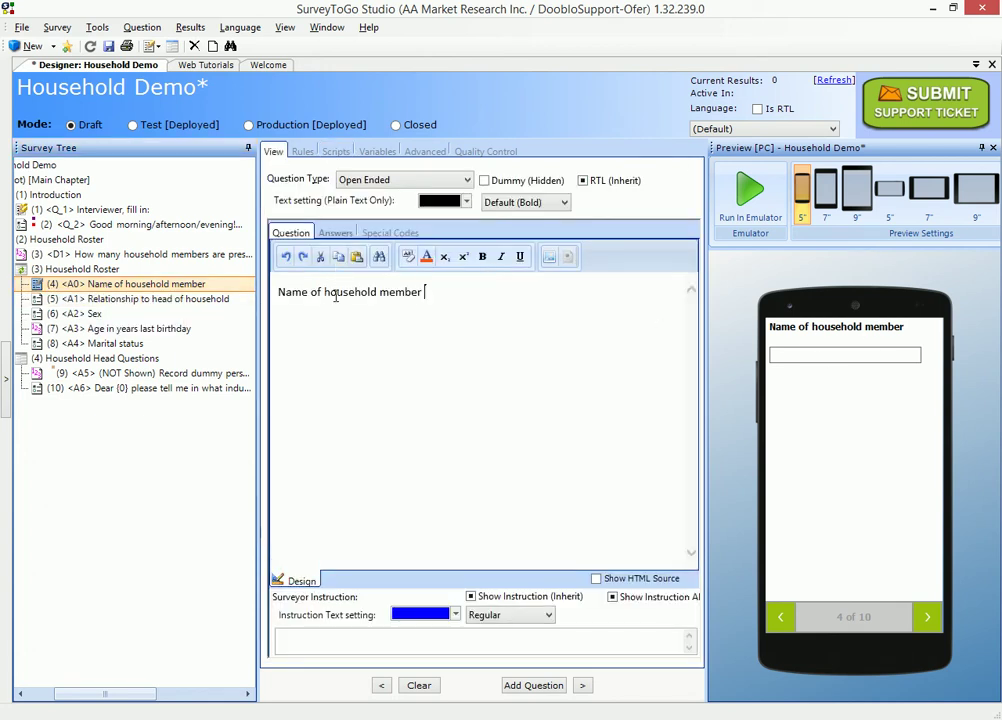
pyautogui.write('(')
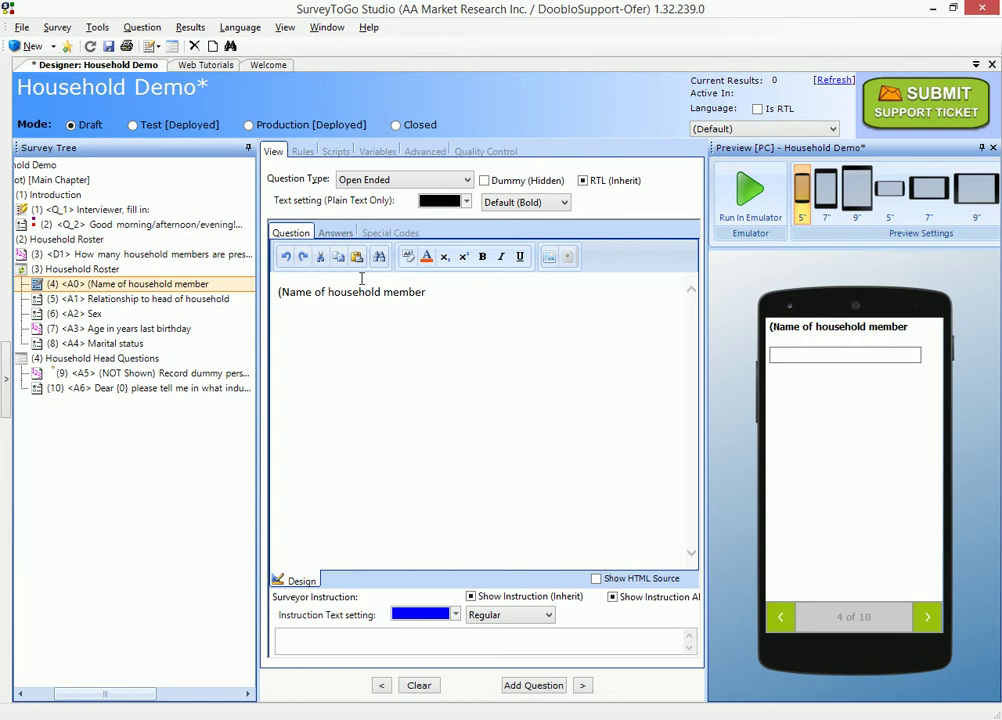
pyautogui.write('(')
pyautogui.press('BackSpace')
pyautogui.write('HH')
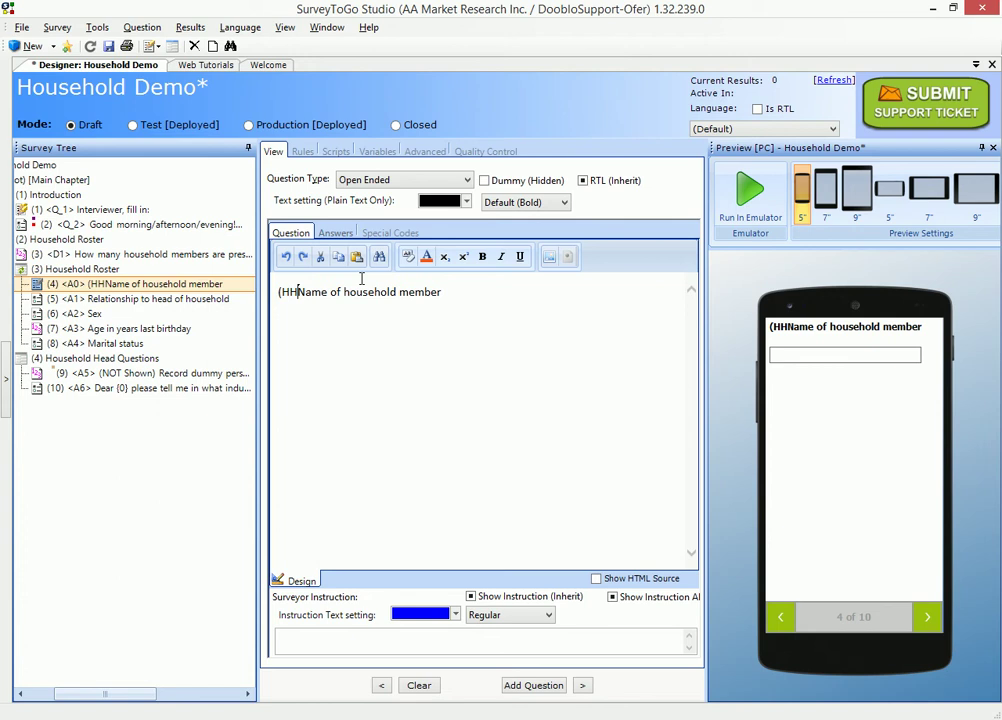
pyautogui.write('{0')
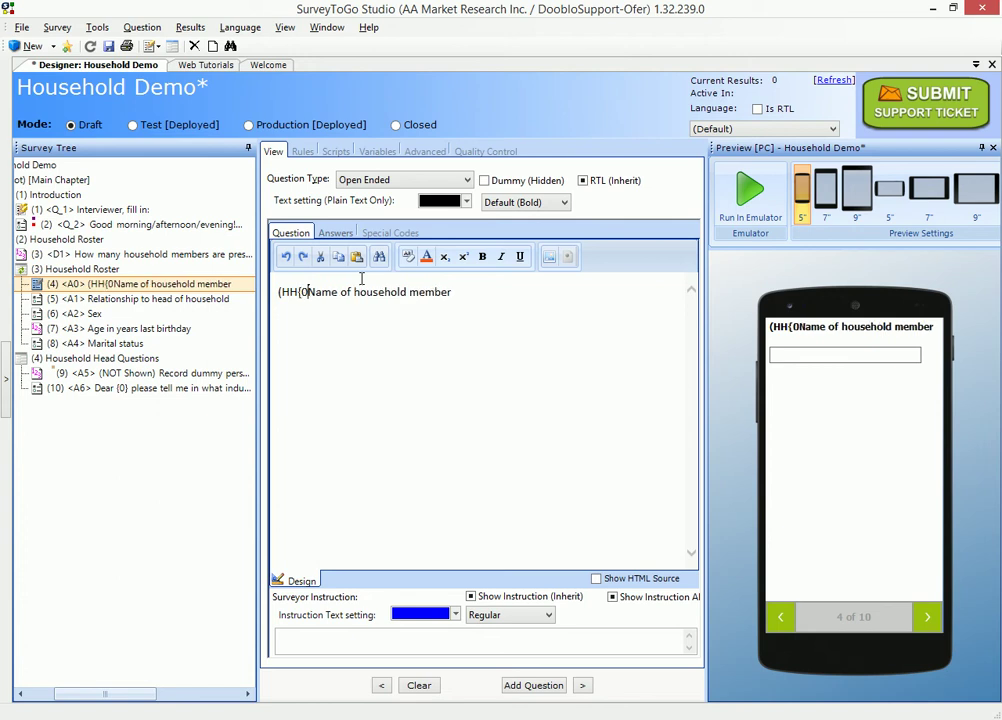
pyautogui.write('})')
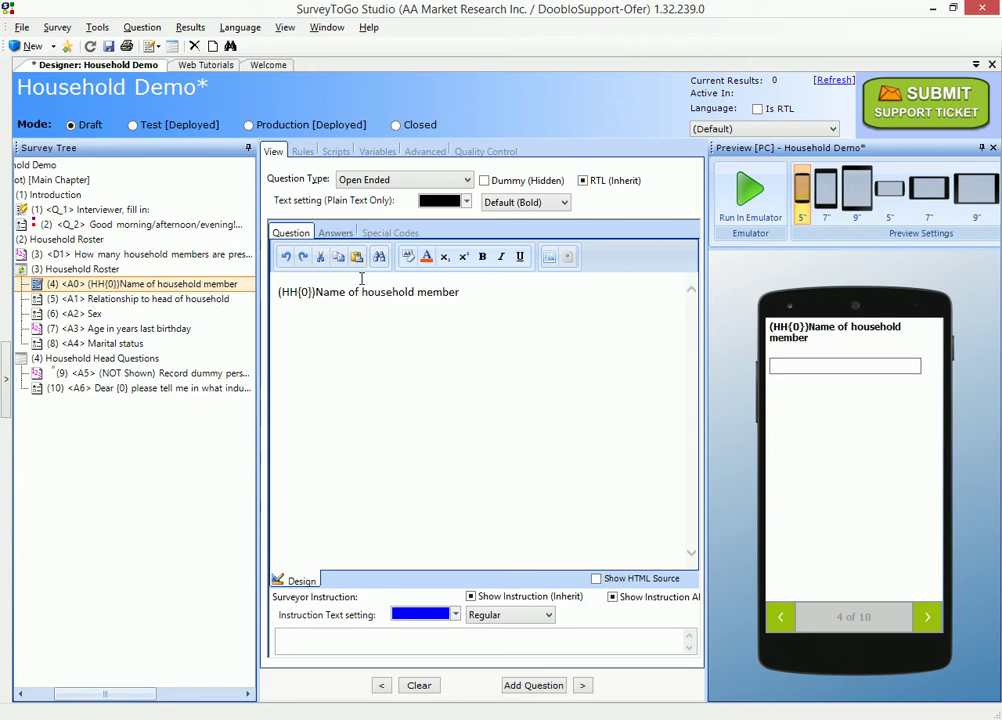
# Expand the HH prefix in question A0's text to "(Household memeber {0})".
pyautogui.press('BackSpace')
pyautogui.write('ous')
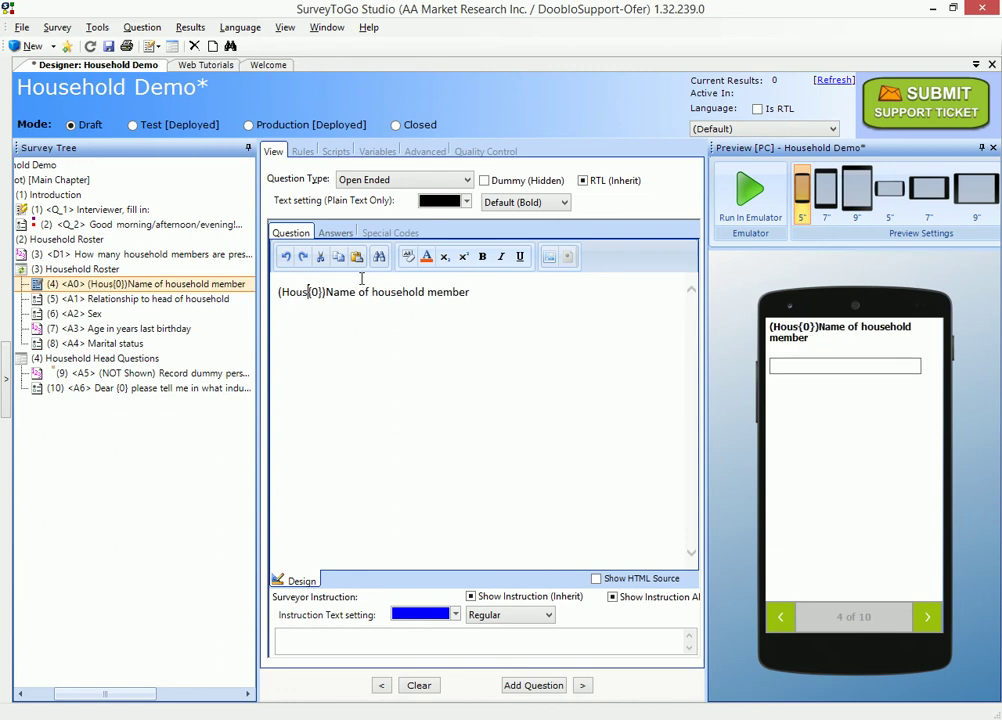
pyautogui.write('ehold memebe')
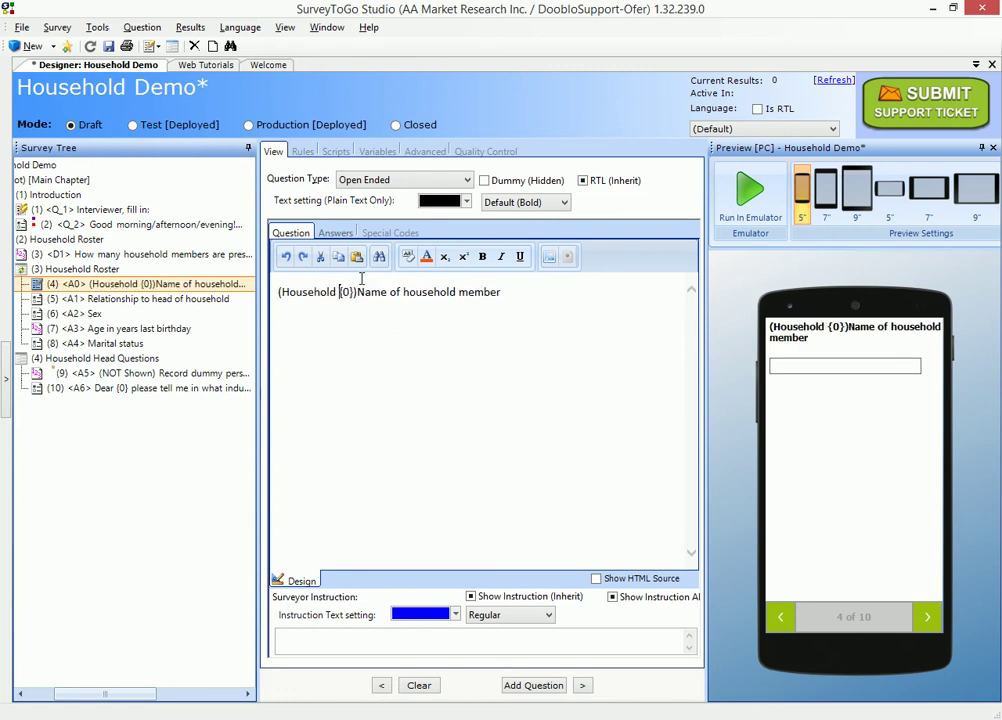
pyautogui.write('r')
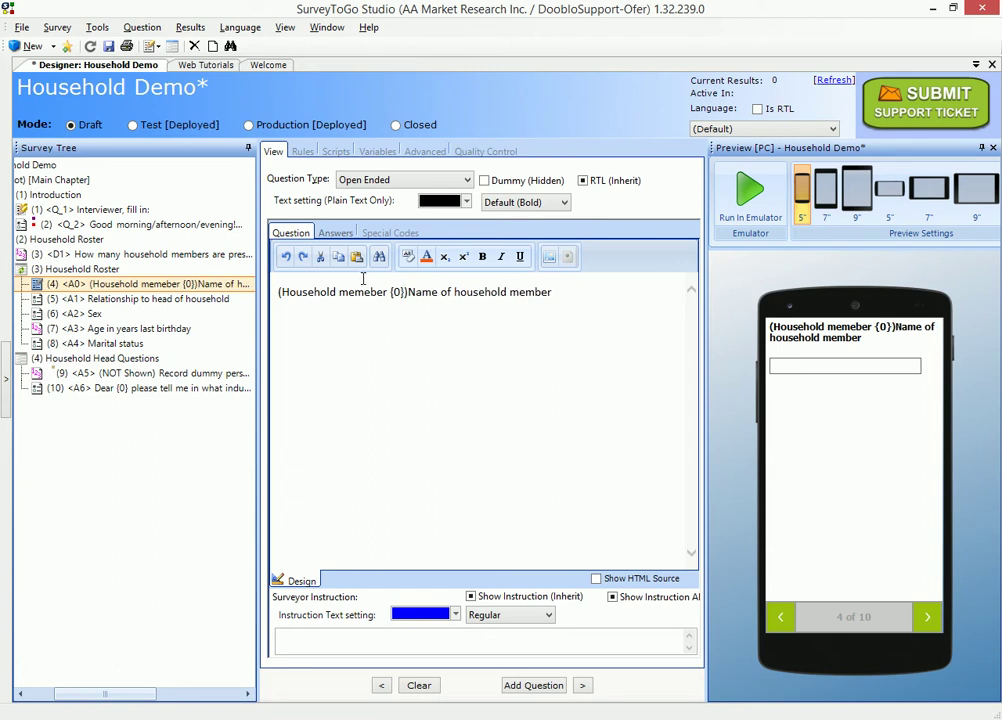
# Add the start script SetTextFormat(CurrQues,IterationIndex); to question A0 and apply the change in the running emulator.
pyautogui.moveTo(391, 292); pyautogui.dragTo(405, 296)
pyautogui.click(336, 151)
pyautogui.click(373, 228)
pyautogui.write('SetText')
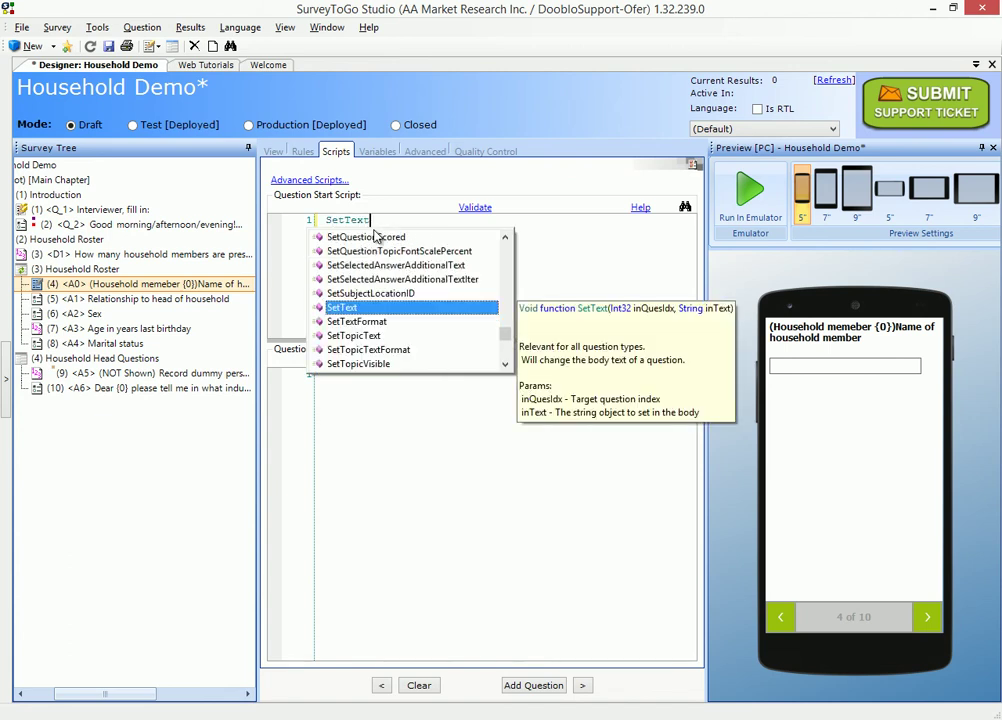
pyautogui.write('Format(Curr')
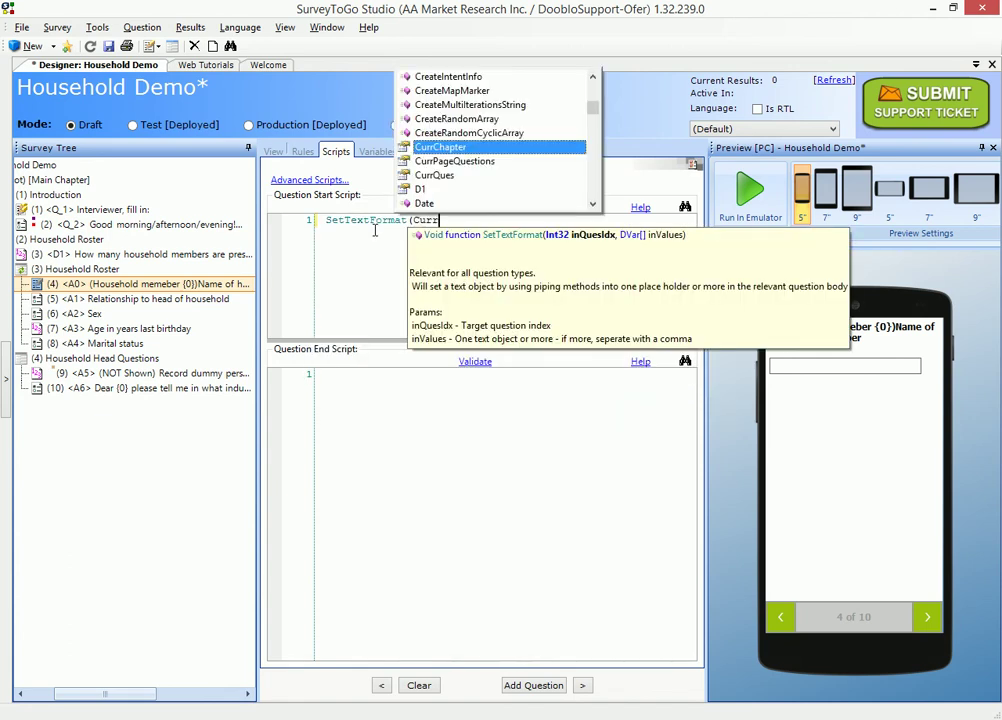
pyautogui.write('Ques,IterationIndex);')
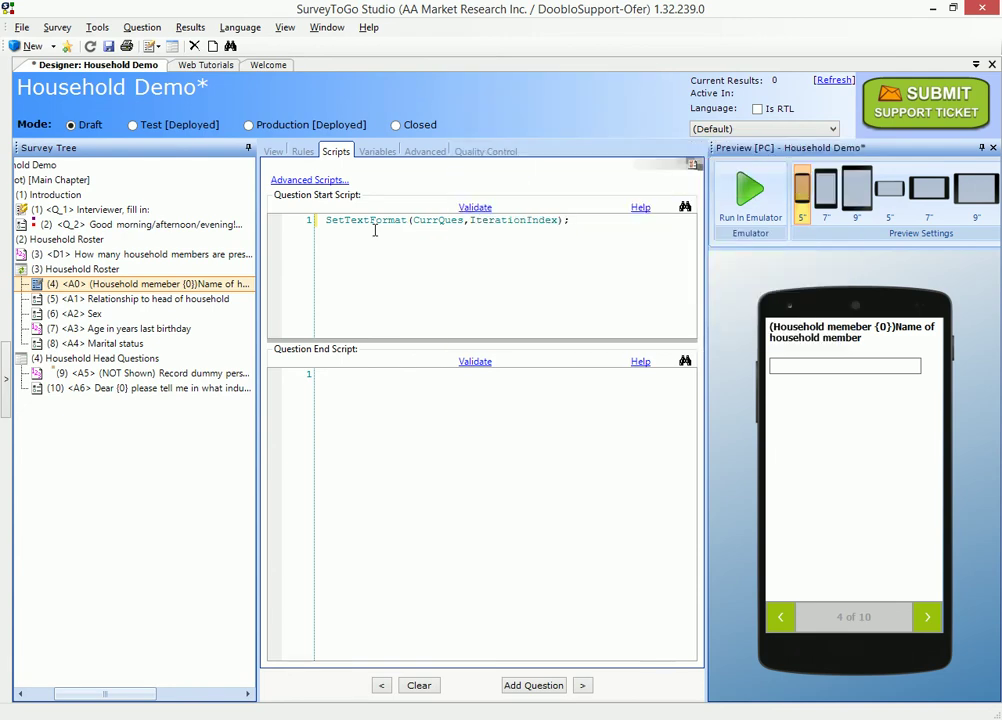
pyautogui.hotkey('alt', 'Tab')
pyautogui.click(501, 434)
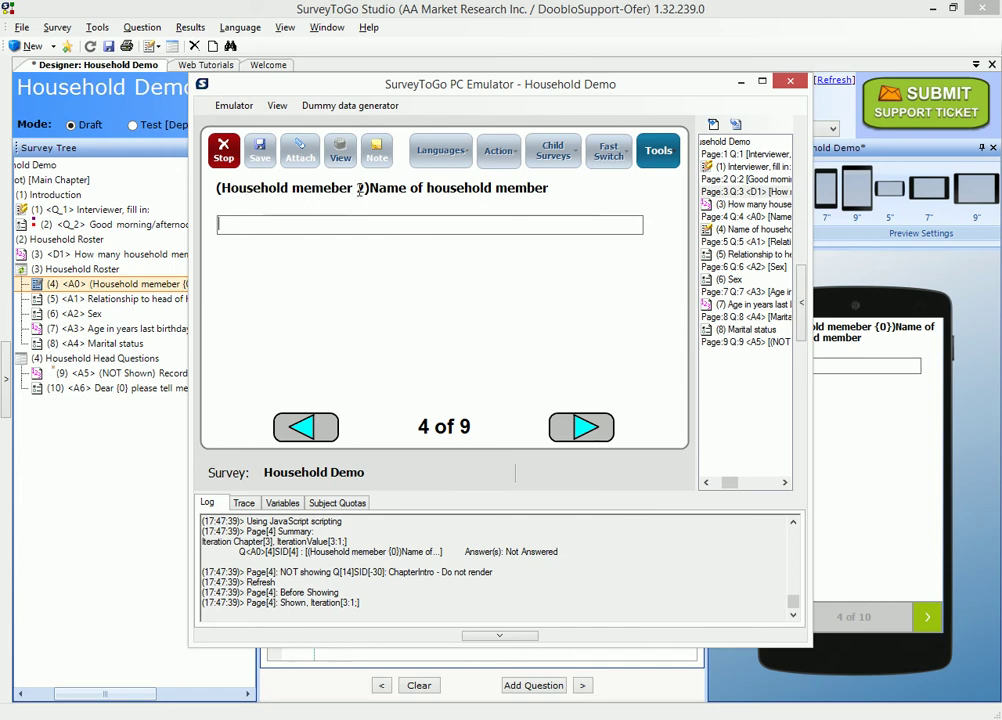
# Correct A0's prefix to "(Household member {0})" followed by a space, and apply the change in the emulator.
pyautogui.hotkey('alt', 'Tab')
pyautogui.click(274, 151)
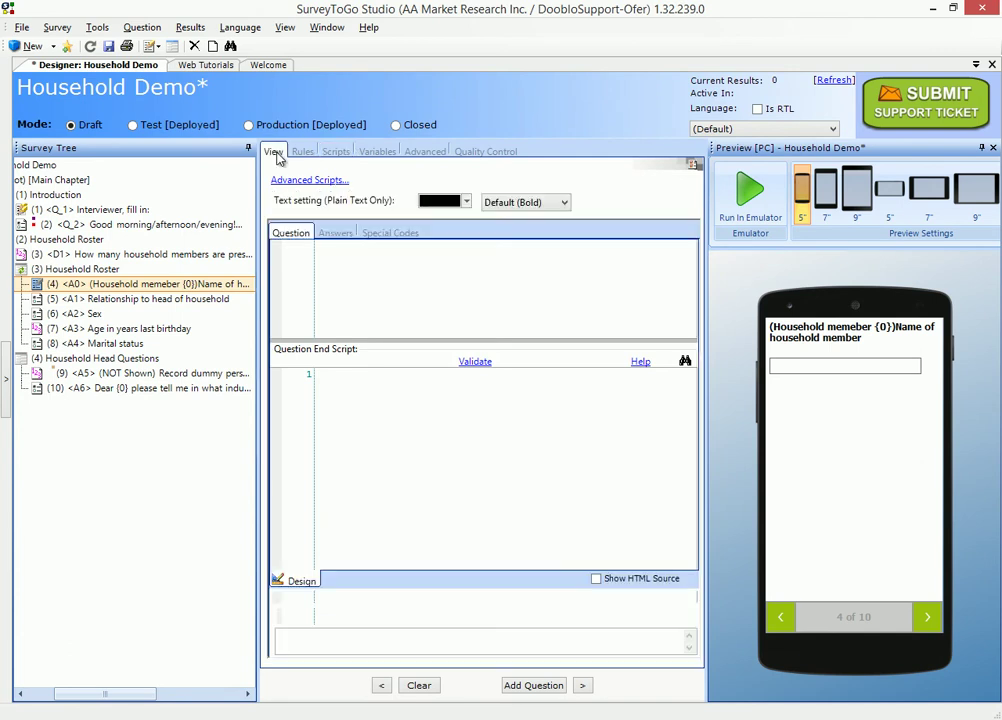
pyautogui.click(364, 293)
pyautogui.press('Delete')
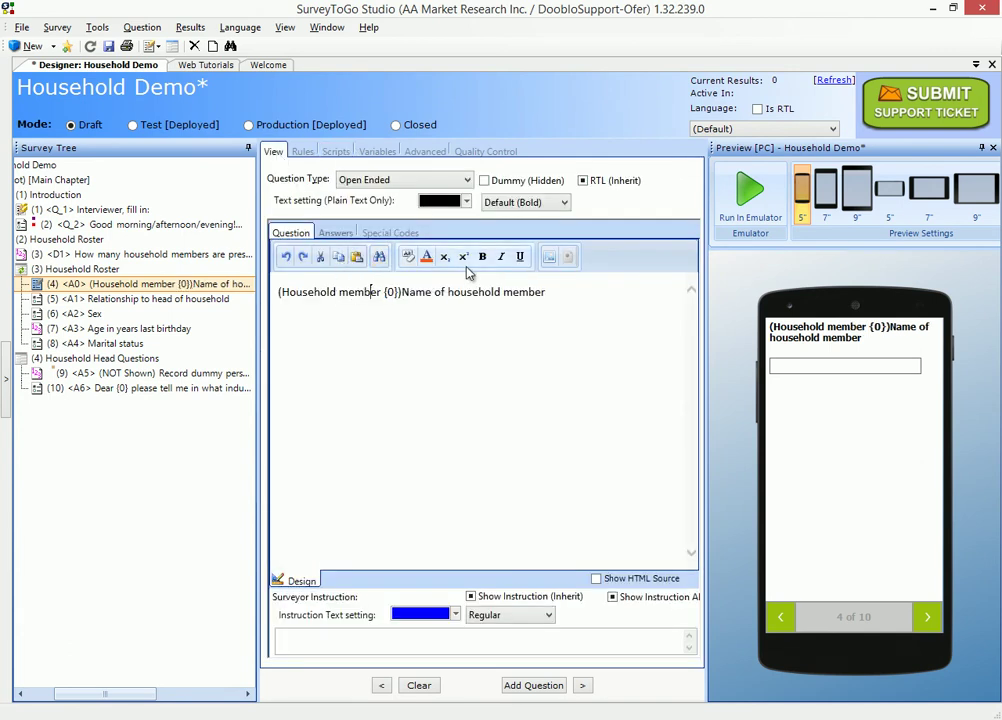
pyautogui.hotkey('alt', 'Tab')
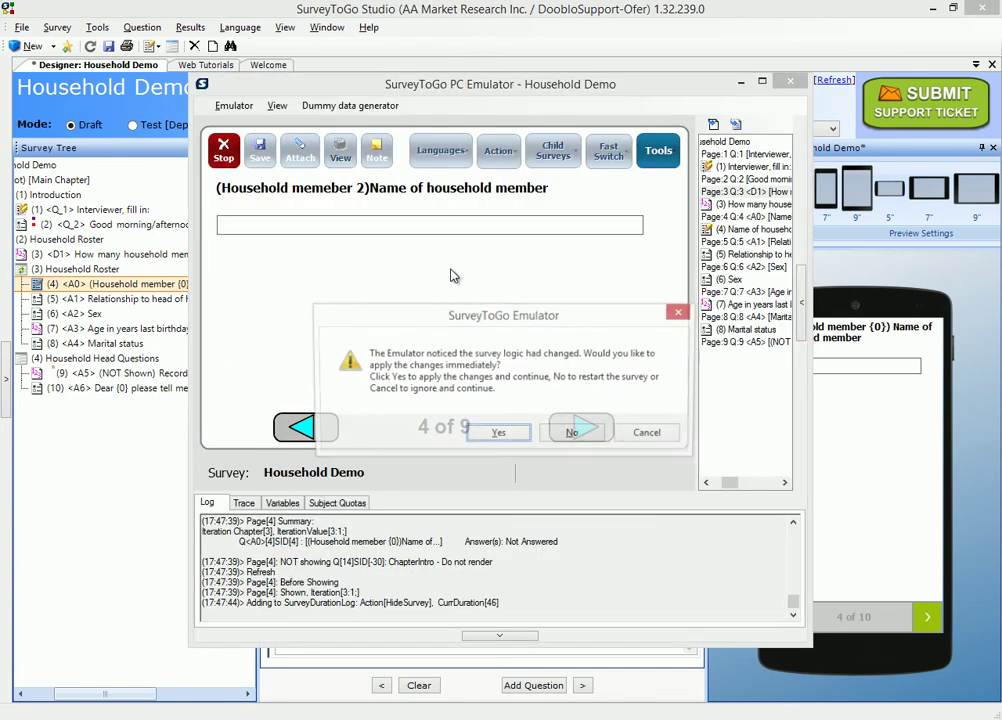
pyautogui.click(498, 434)
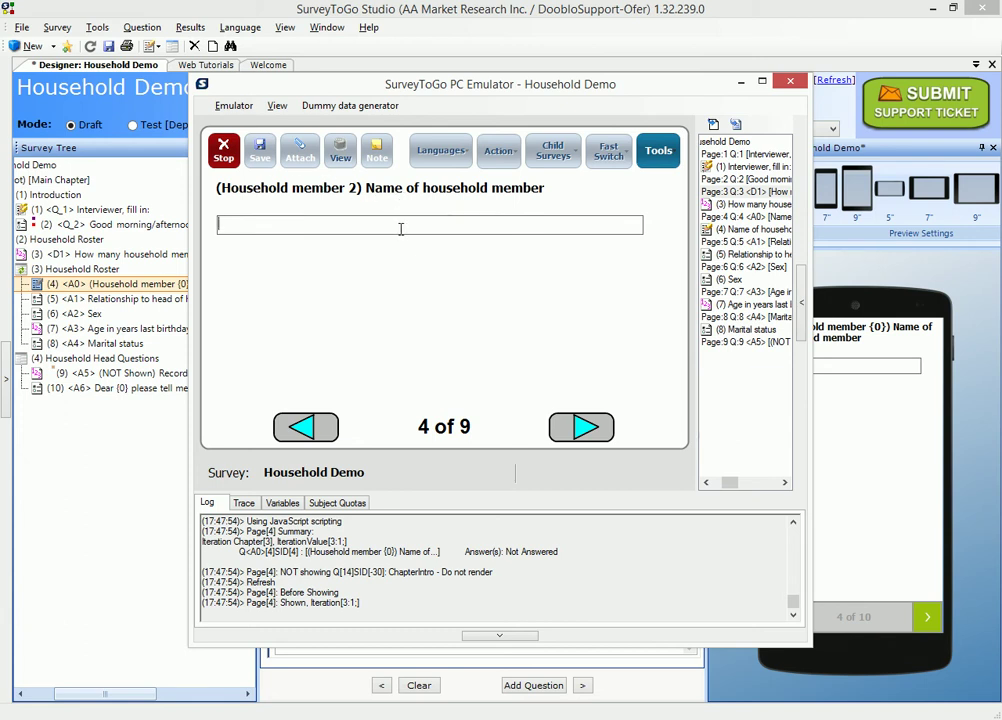
# Test the second roster iteration by entering the member's name, relationship Spouse, sex Female, age 24 and marital status Married.
pyautogui.write('Mary')
pyautogui.click(585, 428)
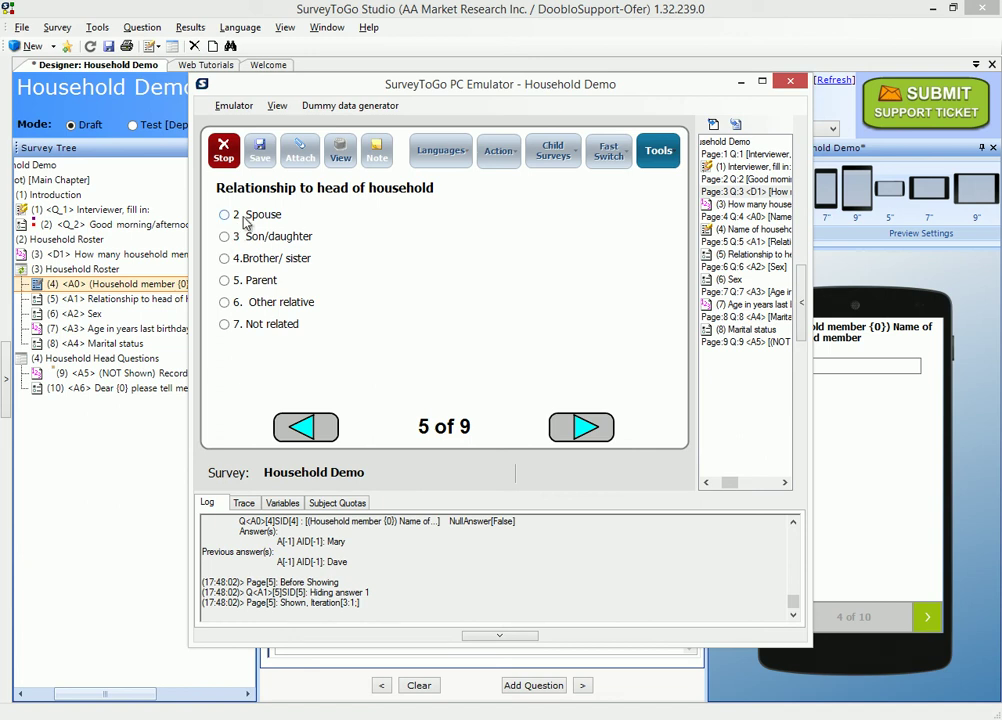
pyautogui.click(240, 215)
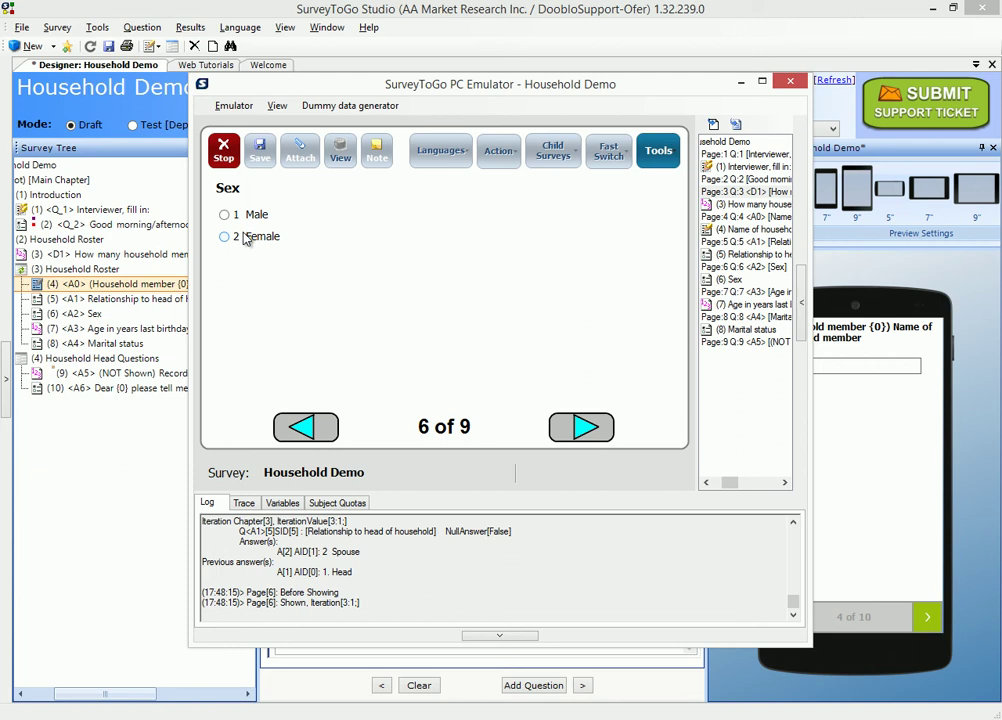
pyautogui.click(247, 238)
pyautogui.click(362, 275)
pyautogui.click(322, 294)
pyautogui.click(597, 425)
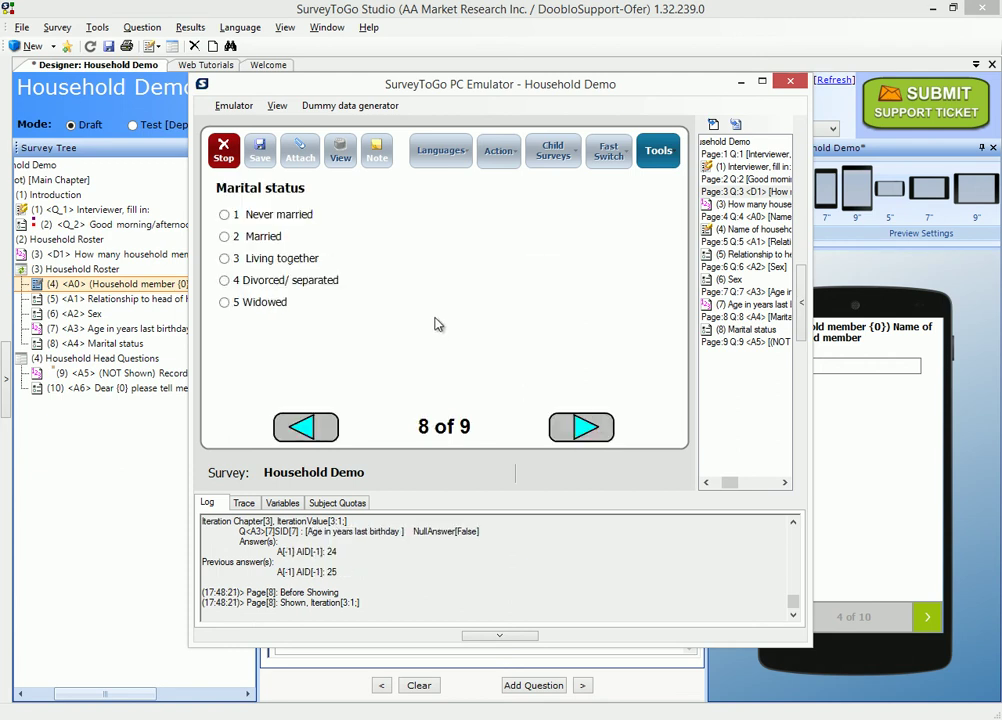
pyautogui.click(245, 240)
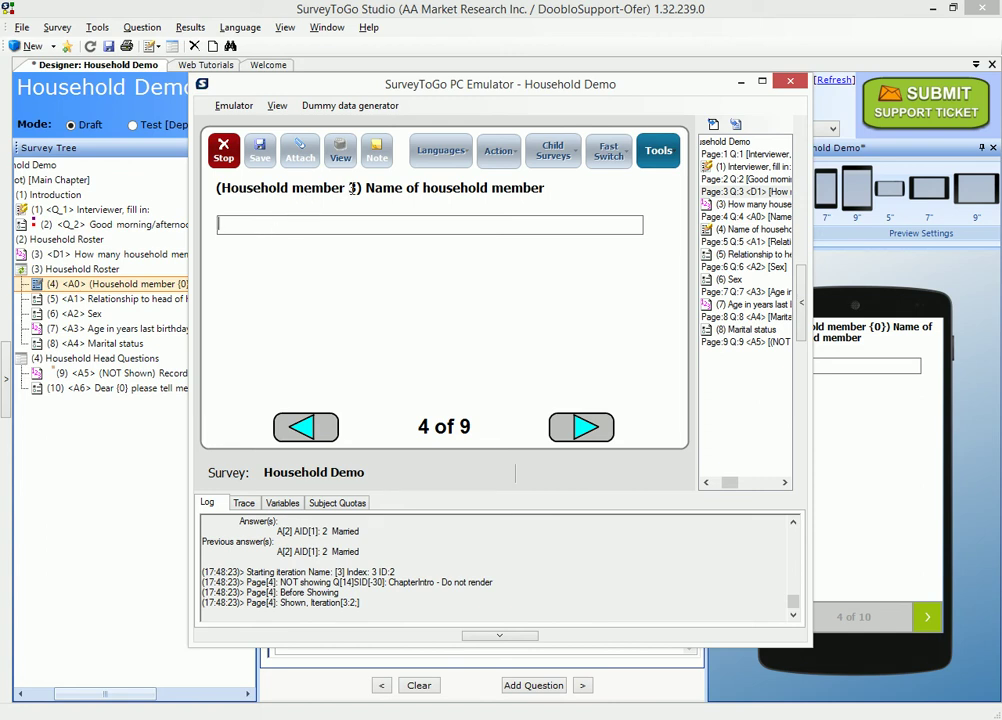
# Complete the third roster iteration with a name, Brother/sister, Male, age 15 and Never married, and check the name piped into the industry question.
pyautogui.click(391, 227)
pyautogui.click(579, 427)
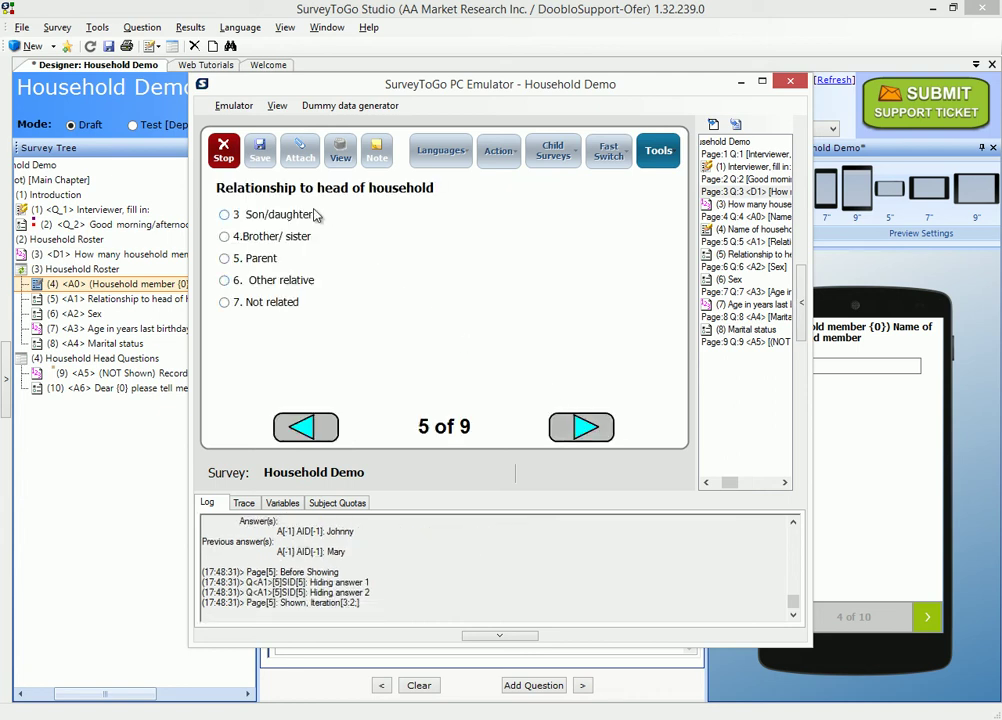
pyautogui.click(262, 237)
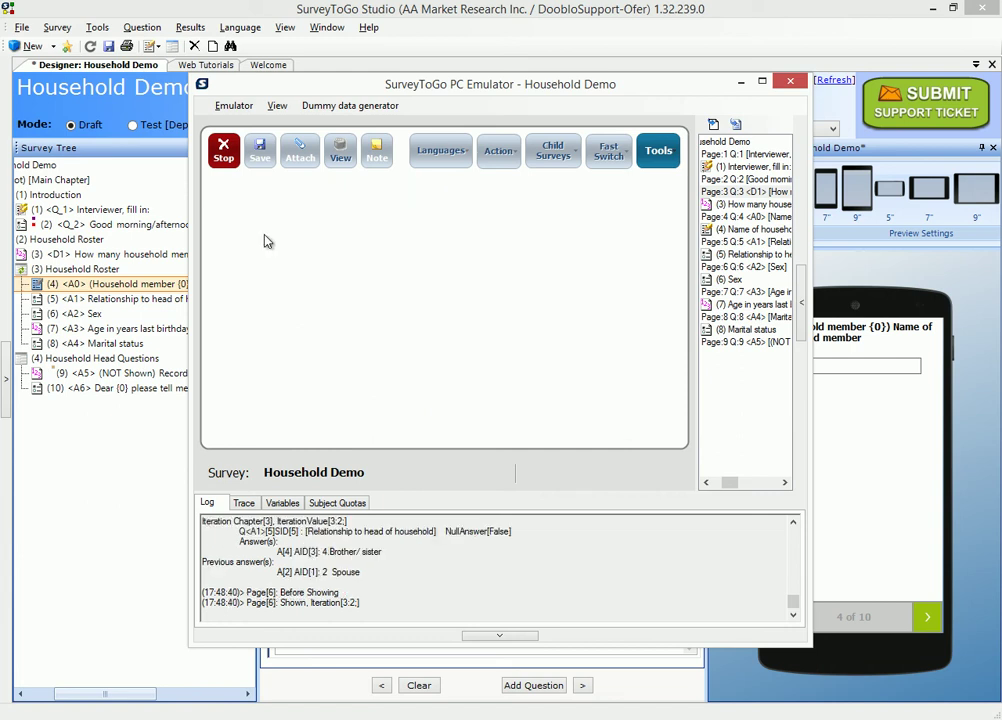
pyautogui.click(258, 216)
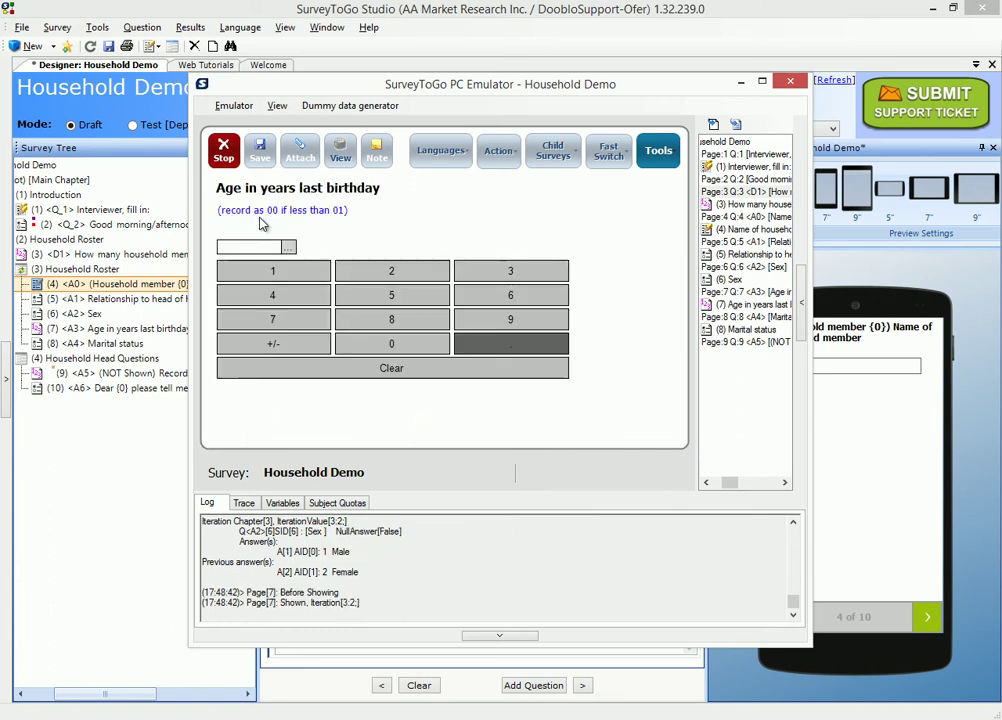
pyautogui.click(275, 269)
pyautogui.click(387, 293)
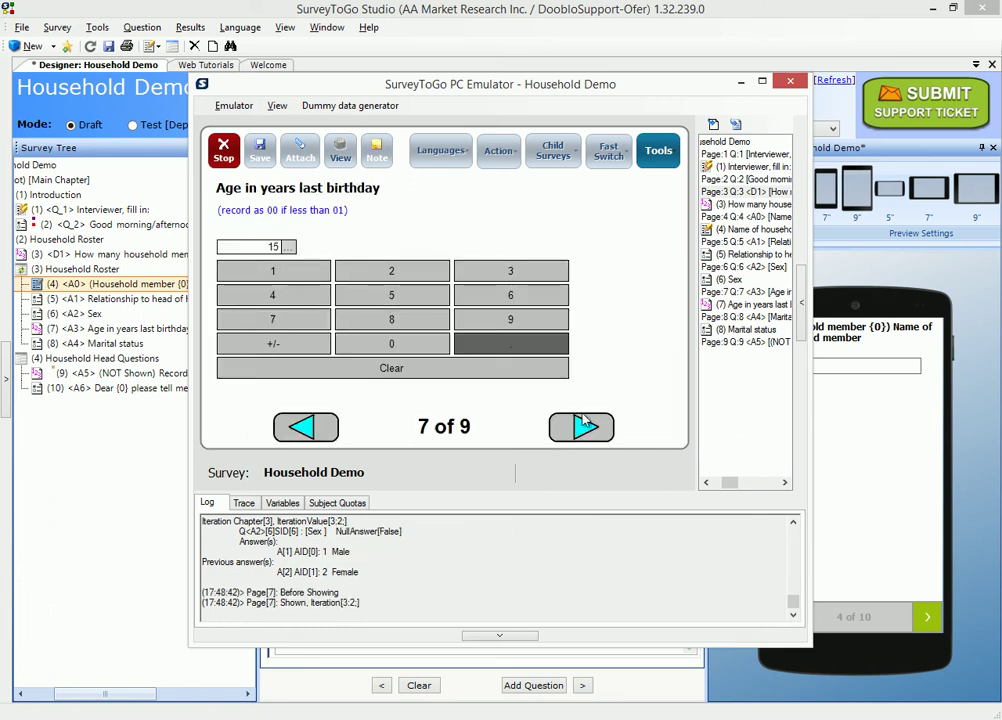
pyautogui.click(585, 427)
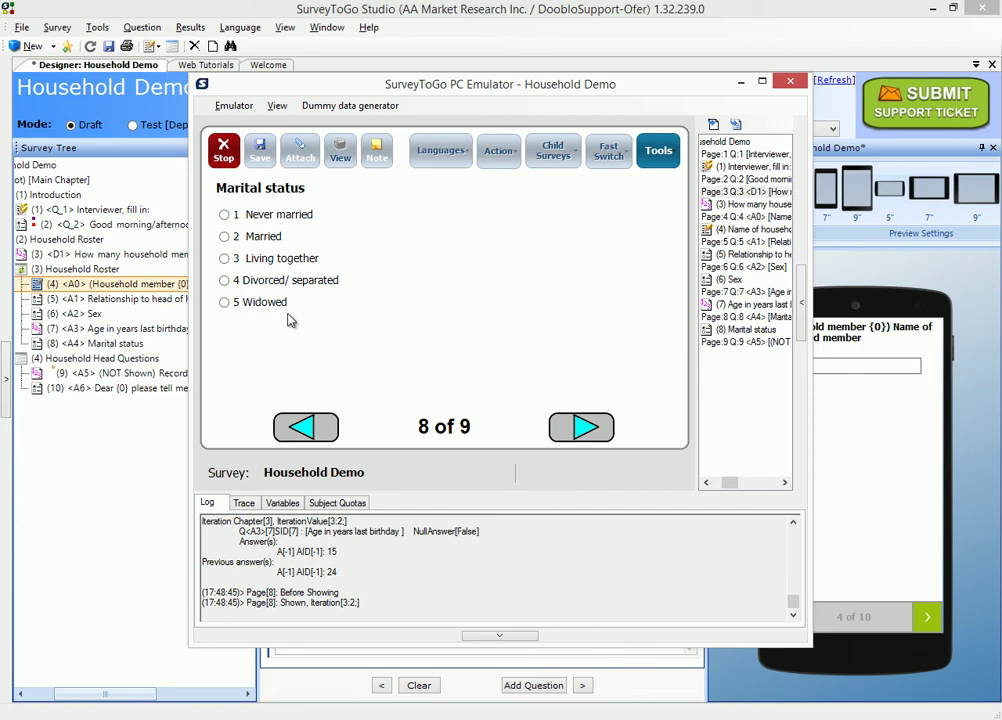
pyautogui.click(281, 222)
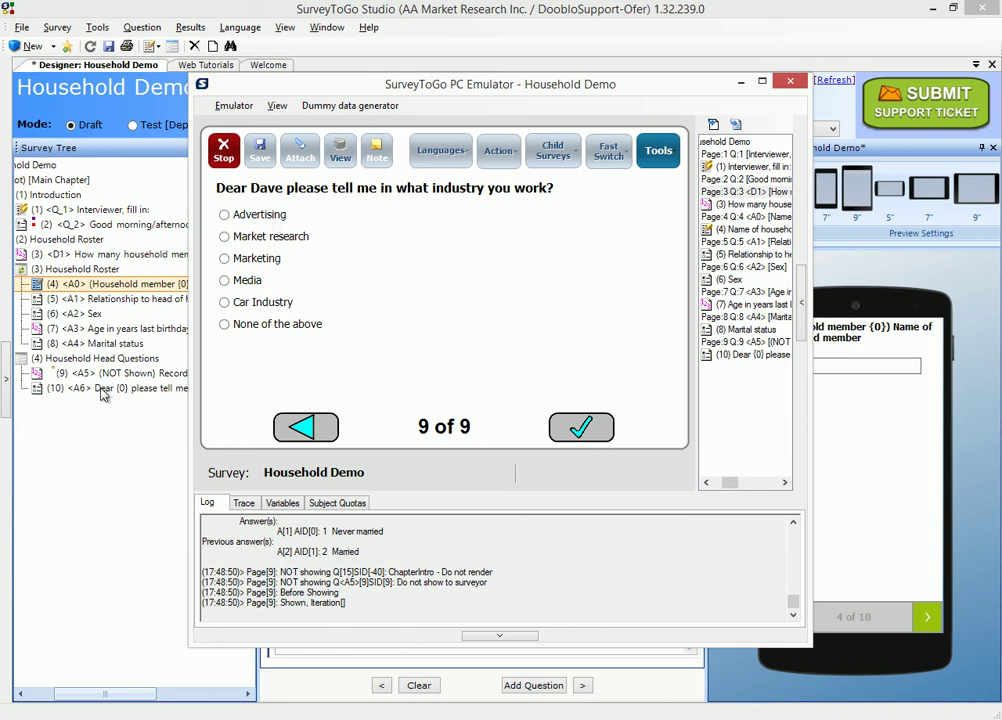
pyautogui.doubleClick(265, 187)
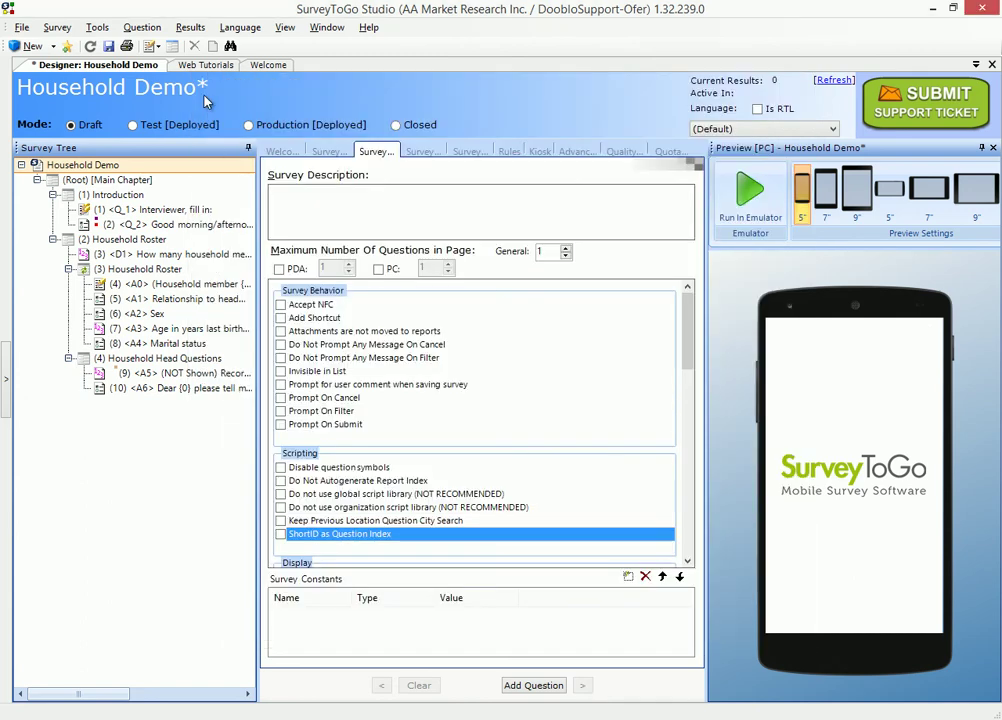
# Enable ShortID as Question Index and Show Question Index in the Household Demo survey properties.
pyautogui.click(120, 166)
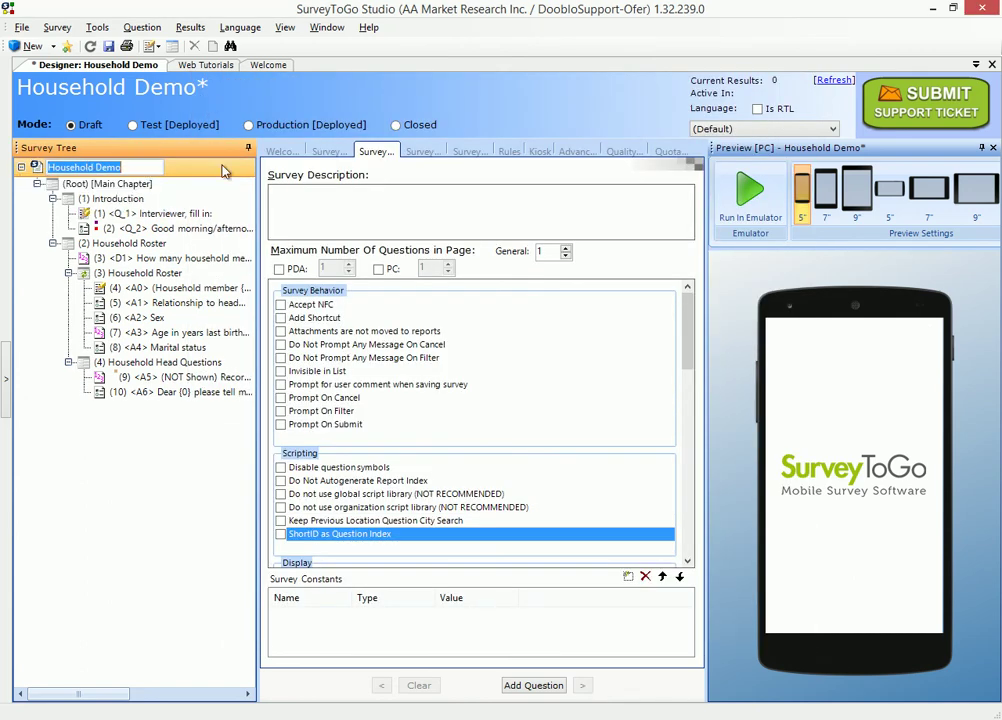
pyautogui.click(376, 157)
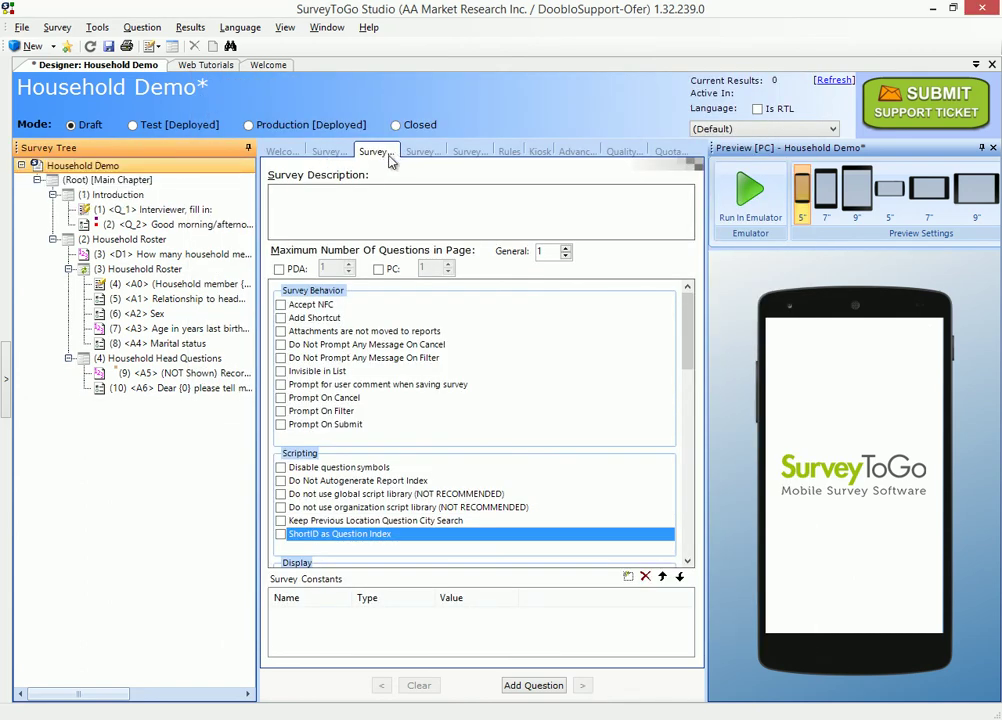
pyautogui.moveTo(707, 287); pyautogui.dragTo(772, 287)
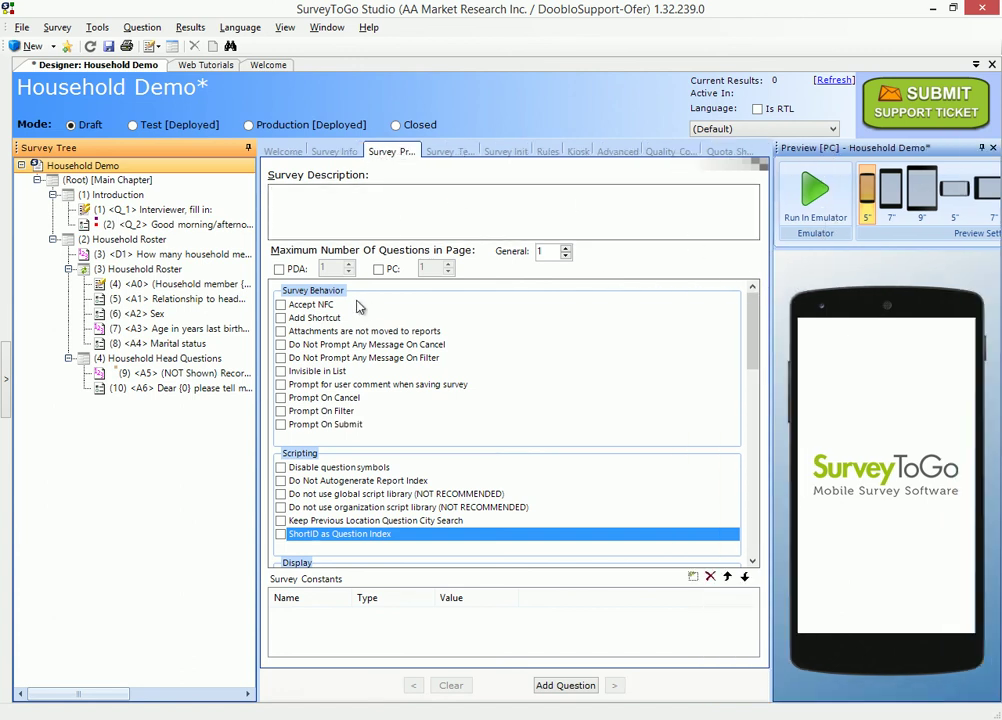
pyautogui.scroll(-3, 752, 334)
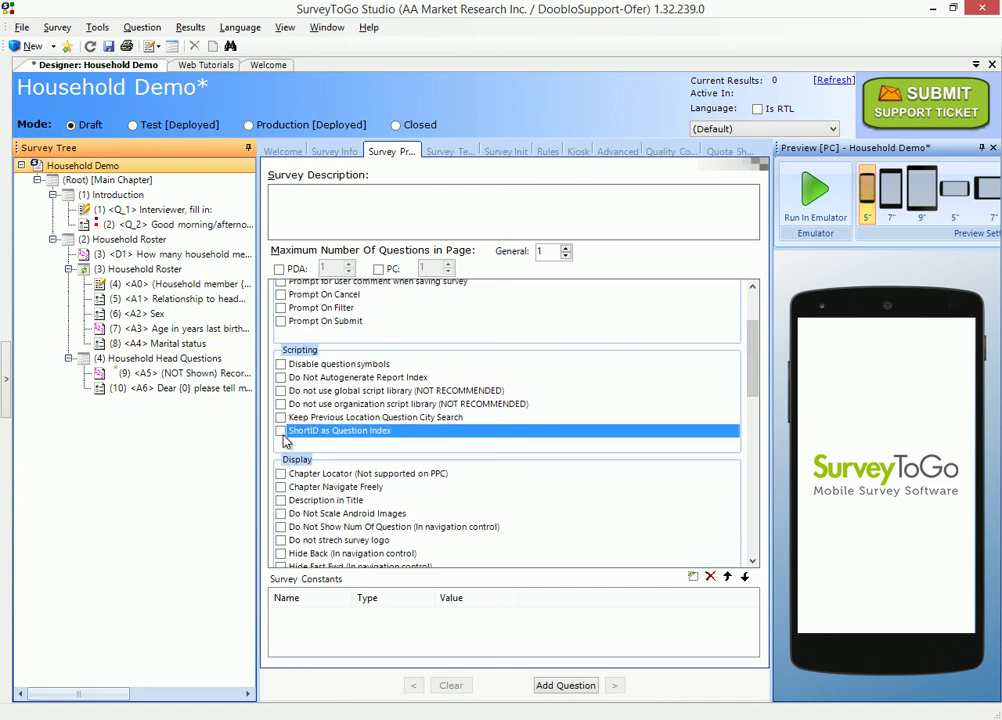
pyautogui.click(281, 431)
pyautogui.scroll(-5, 740, 390)
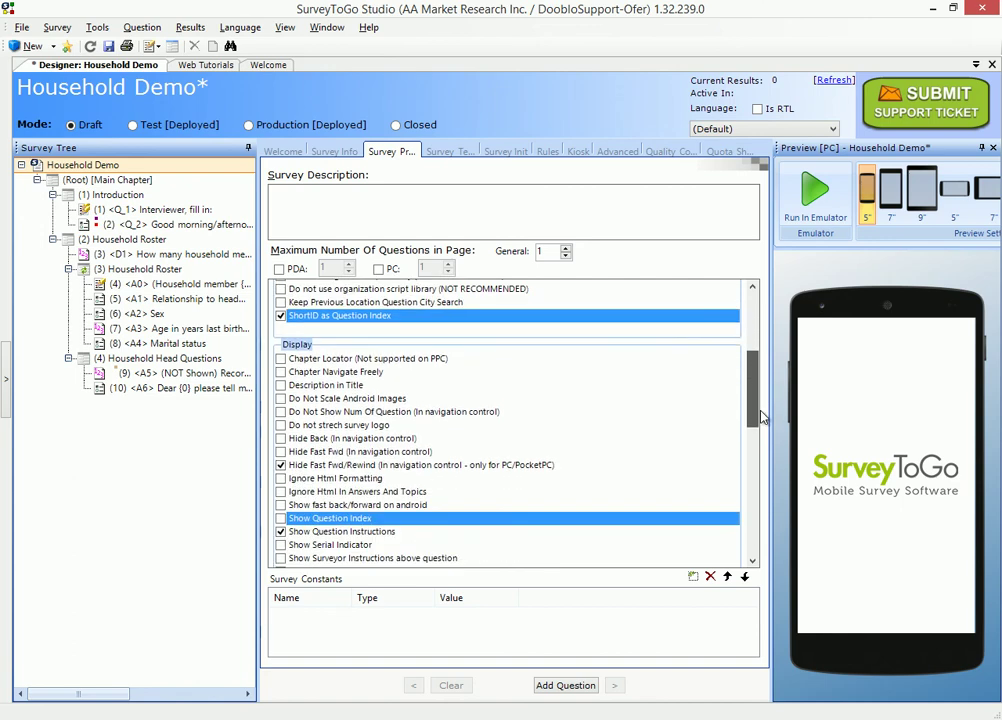
pyautogui.scroll(2, 760, 430)
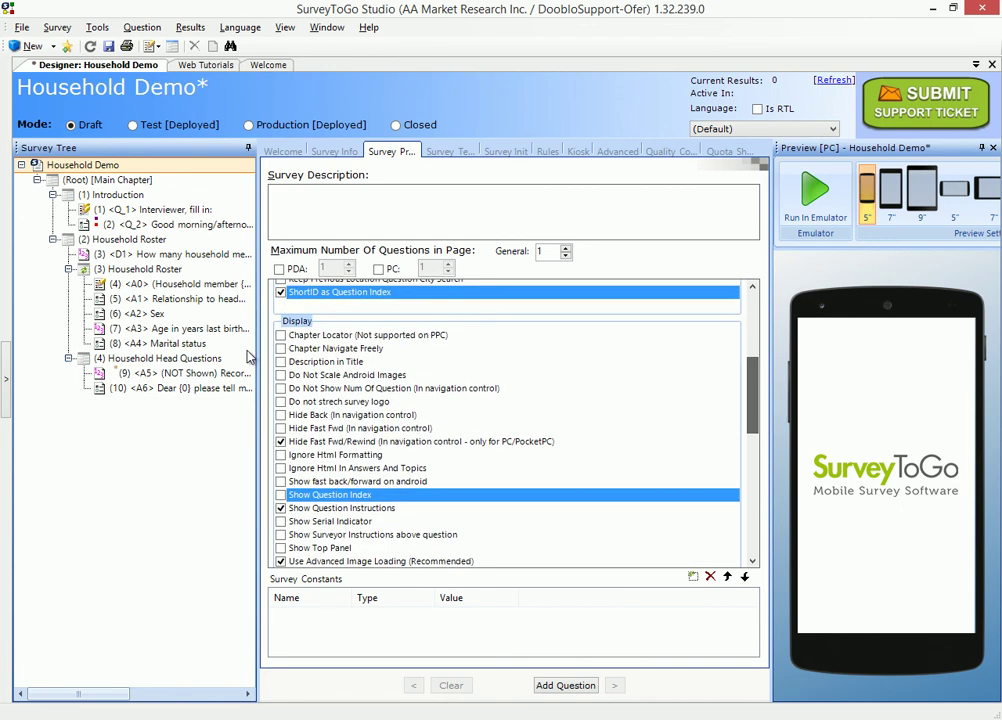
pyautogui.click(282, 497)
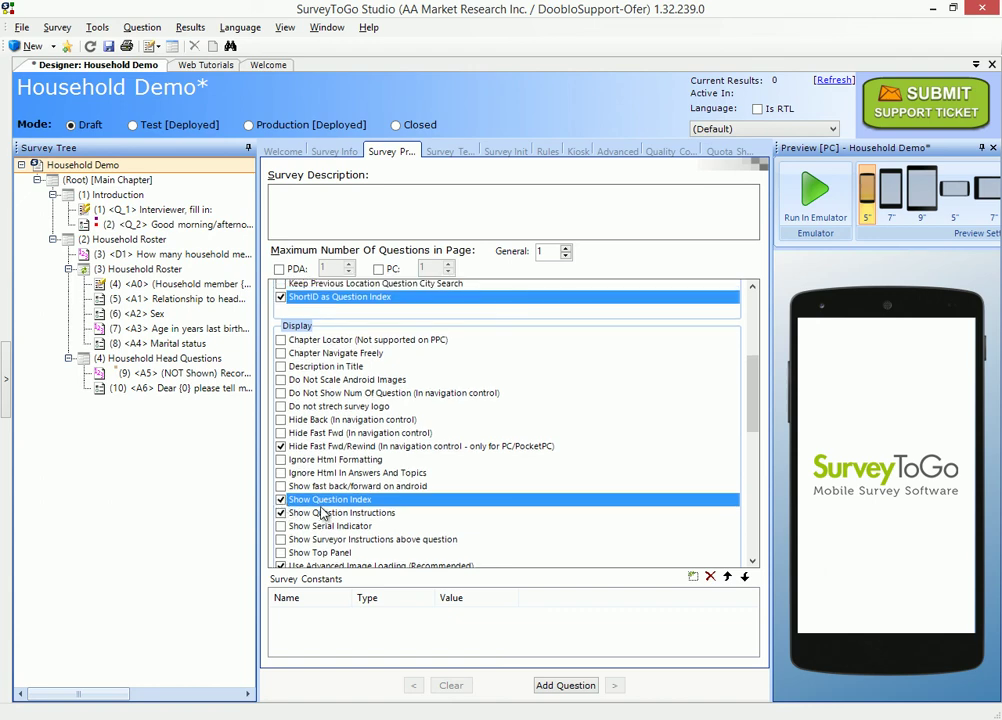
# Set the Short ID of the household head's dummy person ID question to A5.
pyautogui.click(204, 375)
pyautogui.click(377, 151)
pyautogui.click(365, 221)
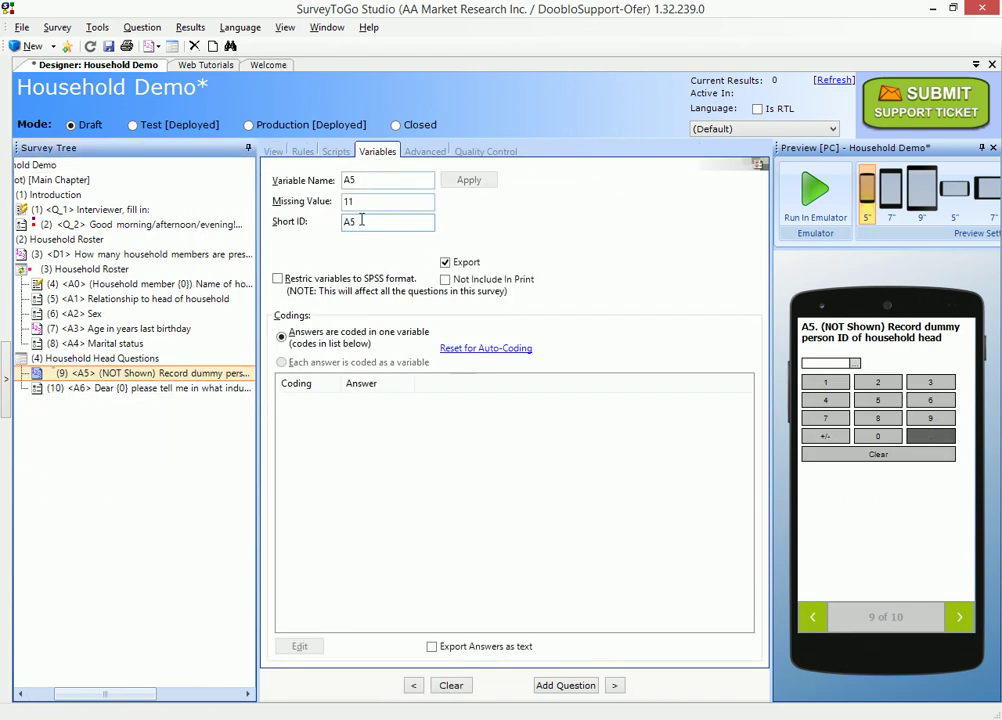
pyautogui.doubleClick(365, 221)
pyautogui.write('A5')
# Reload the updated survey in the emulator, jump to question D1 and check the index shown before its text.
pyautogui.press('F5')
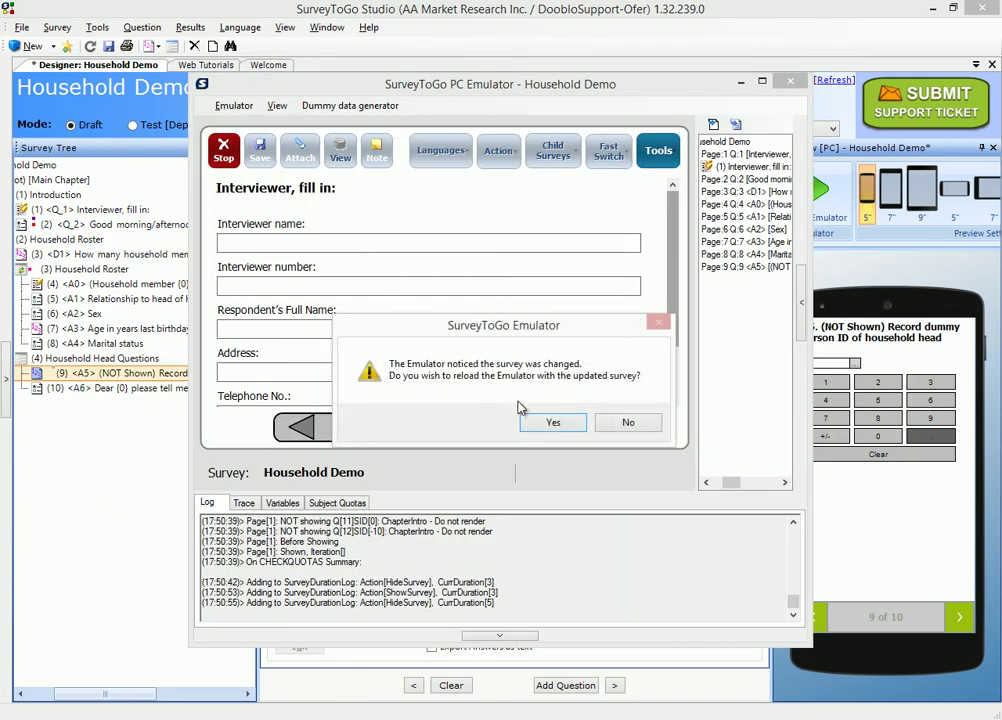
pyautogui.press('Return')
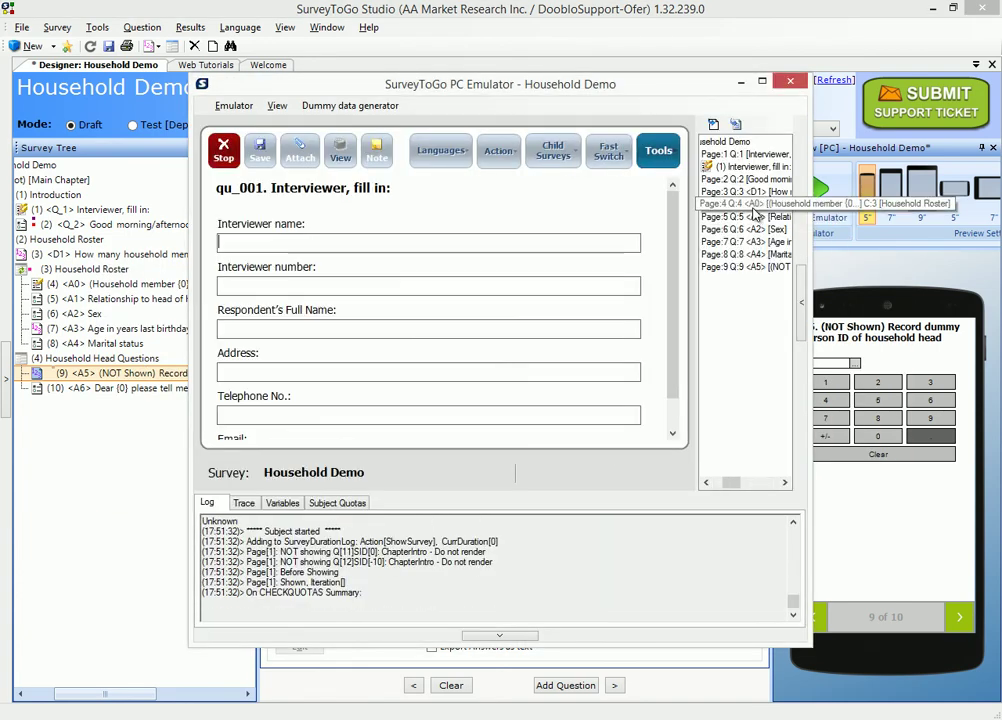
pyautogui.click(750, 191)
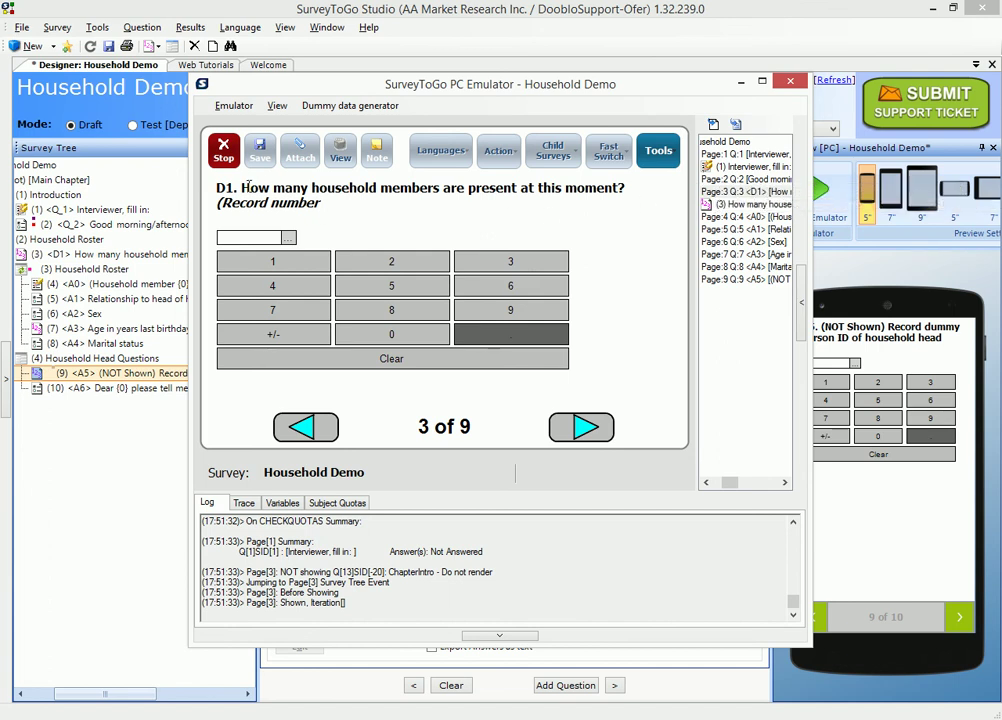
pyautogui.doubleClick(220, 189)
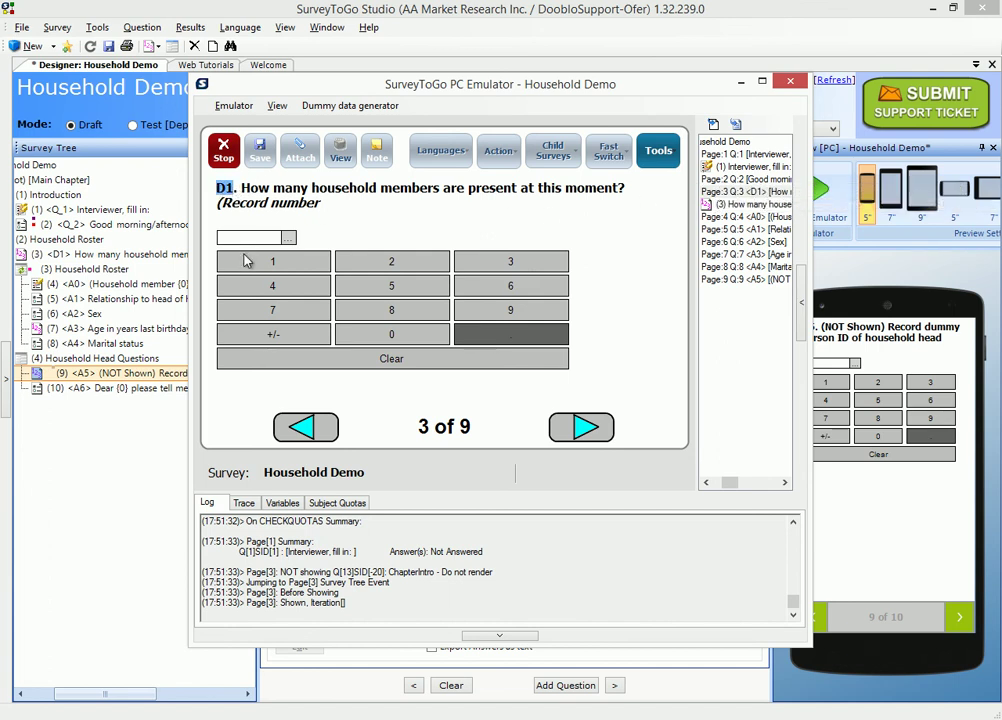